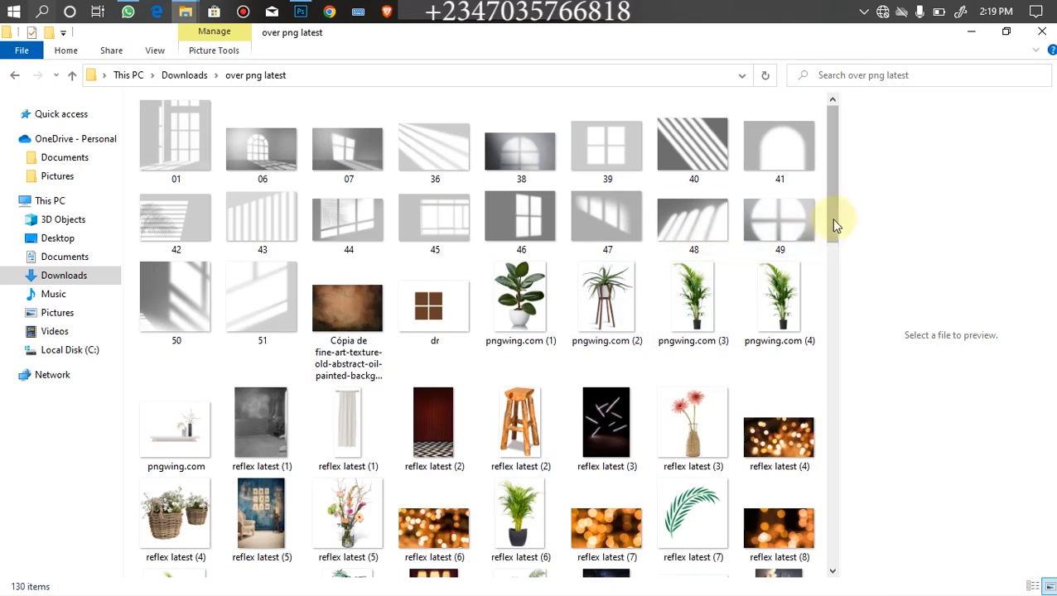
# Preview the red curtain backdrop image reflex latest (25) in the over png latest folder
pyautogui.moveTo(832, 224); pyautogui.dragTo(808, 431)
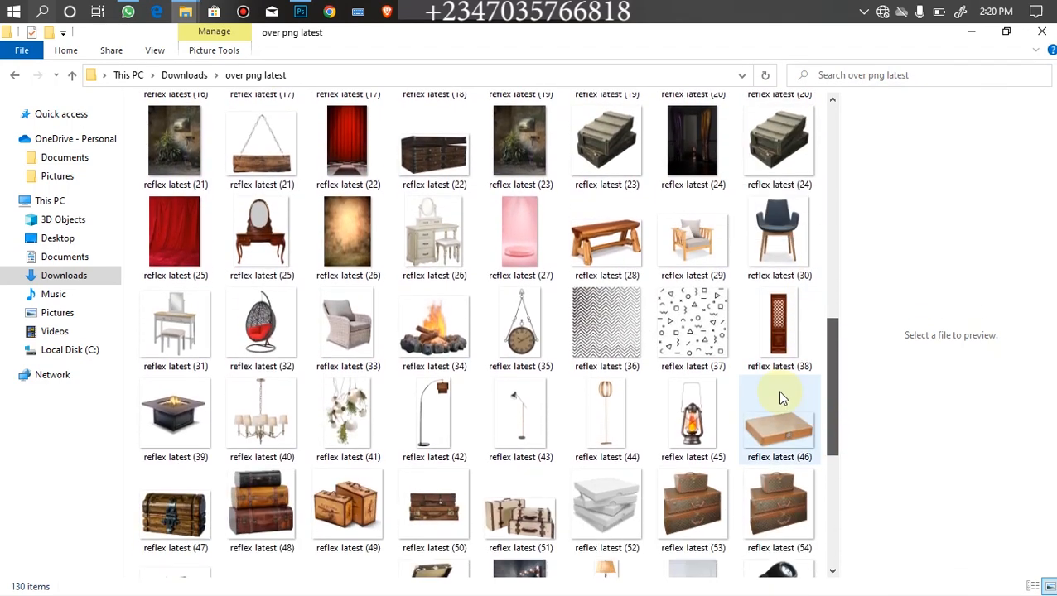
pyautogui.click(171, 249)
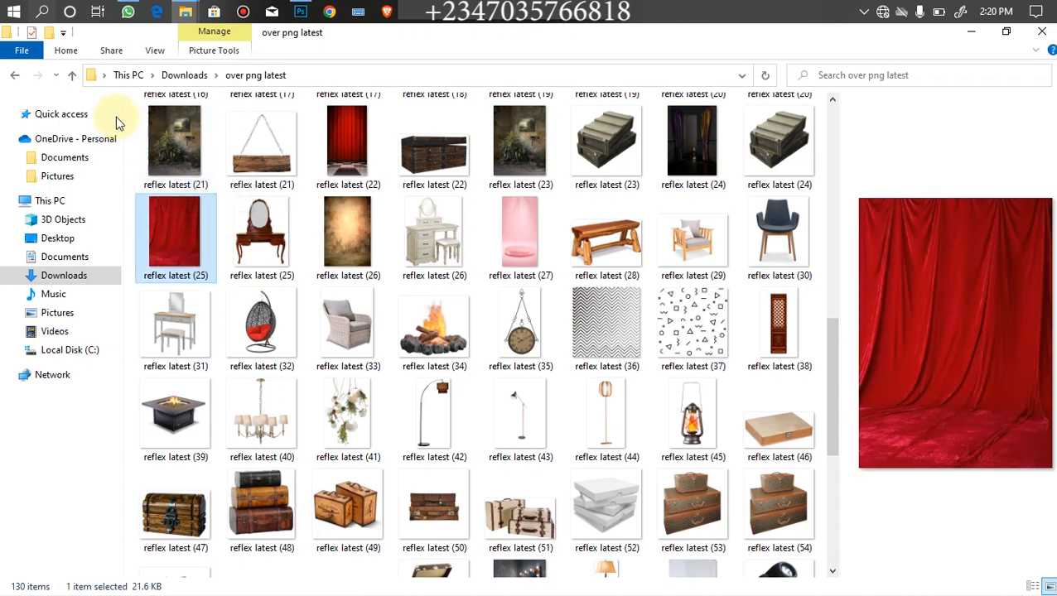
pyautogui.moveTo(174, 247); pyautogui.dragTo(216, 246)
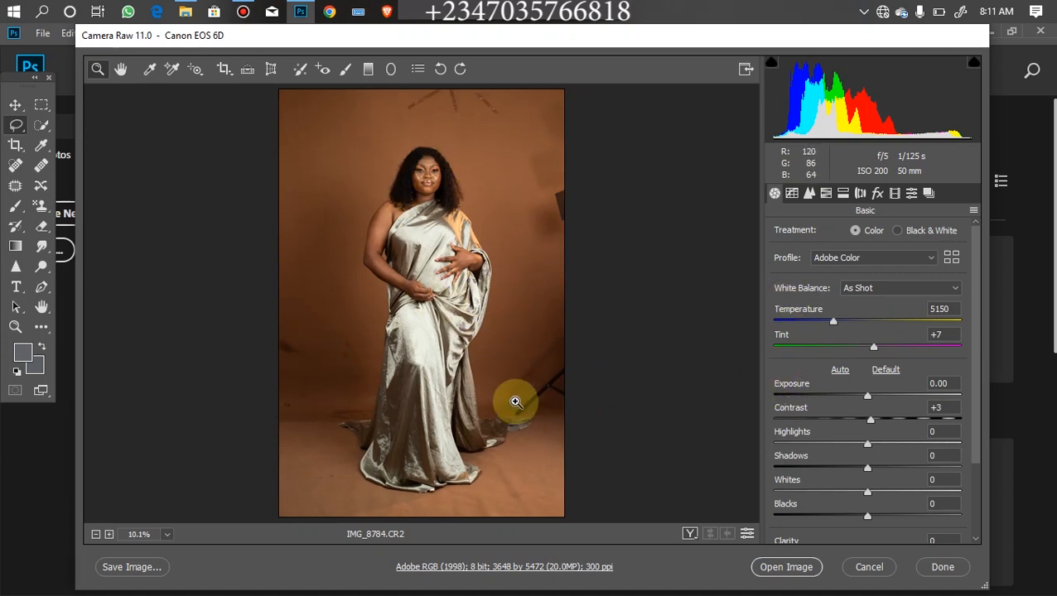
# In Camera Raw, set Contrast to +7, Oranges luminance to +33 and Aquas luminance to +41, and open the image
pyautogui.moveTo(875, 421); pyautogui.dragTo(878, 420)
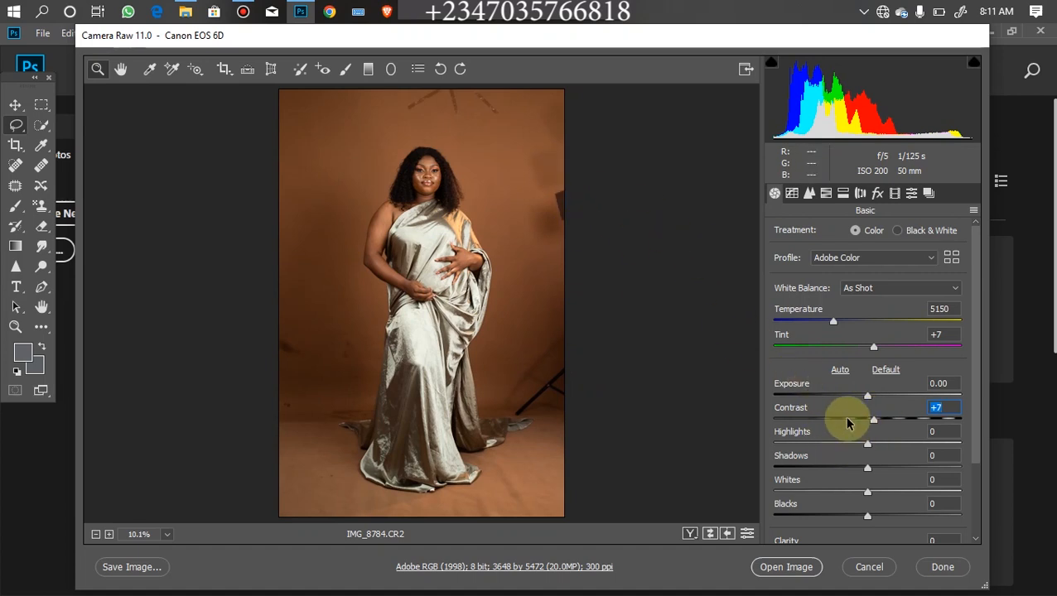
pyautogui.click(810, 193)
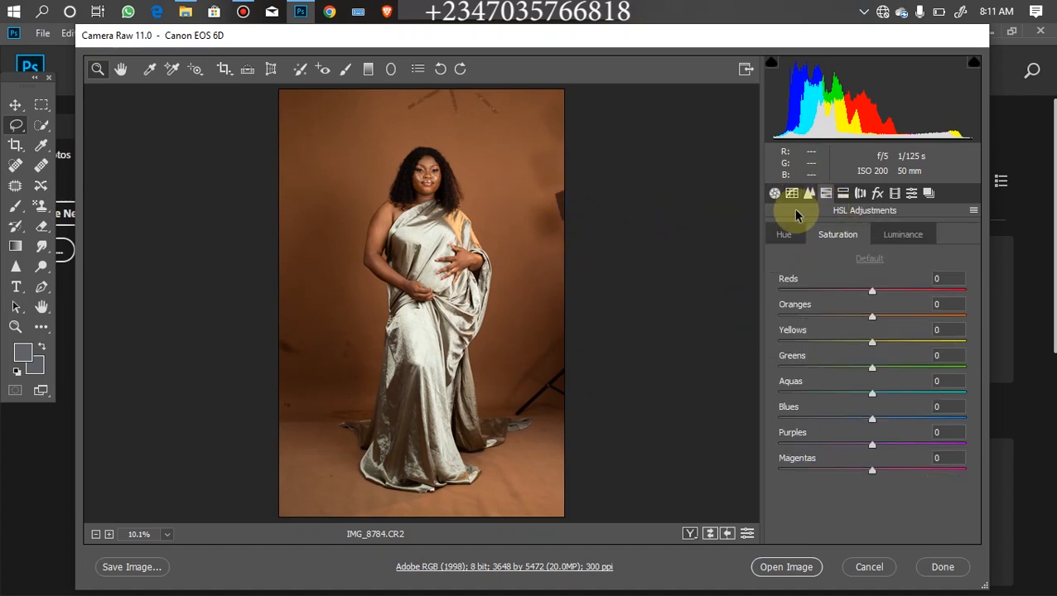
pyautogui.click(890, 235)
pyautogui.moveTo(844, 312); pyautogui.dragTo(906, 319)
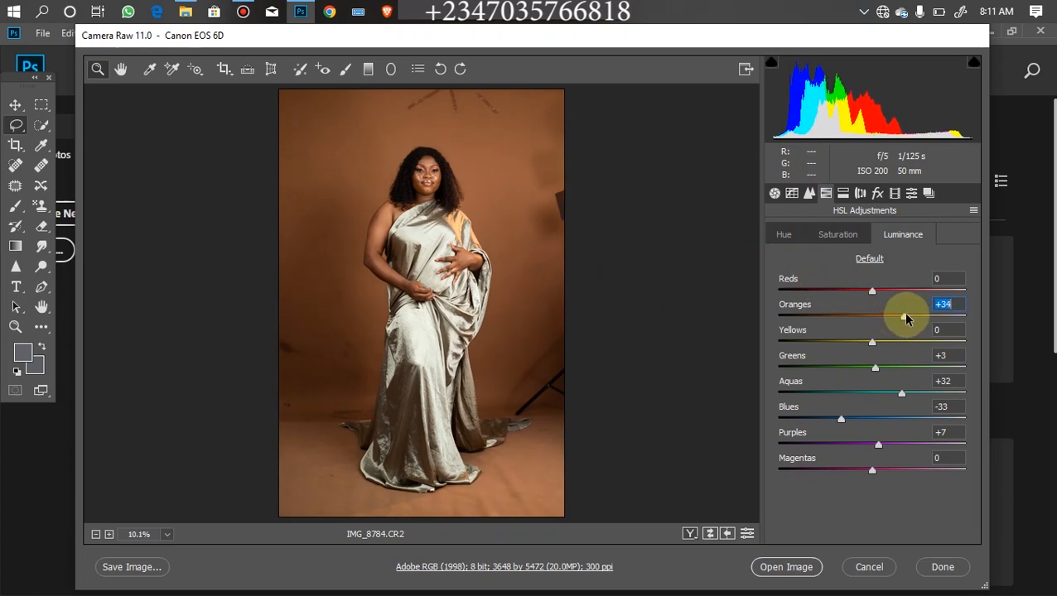
pyautogui.moveTo(902, 394)
pyautogui.mouseDown()
pyautogui.moveTo(873, 393)
pyautogui.moveTo(908, 402)
pyautogui.mouseUp()
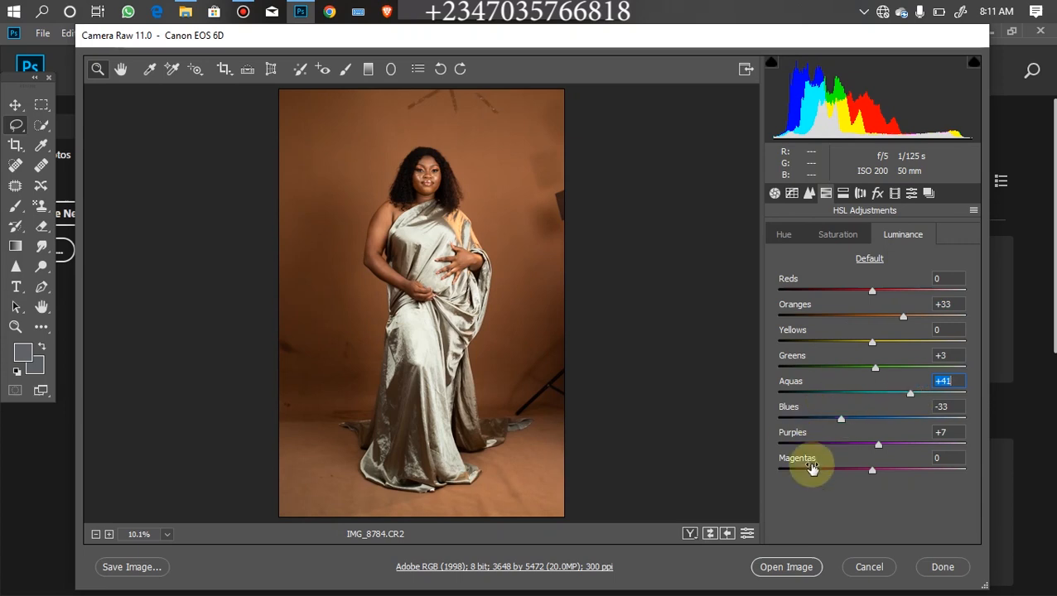
pyautogui.click(785, 568)
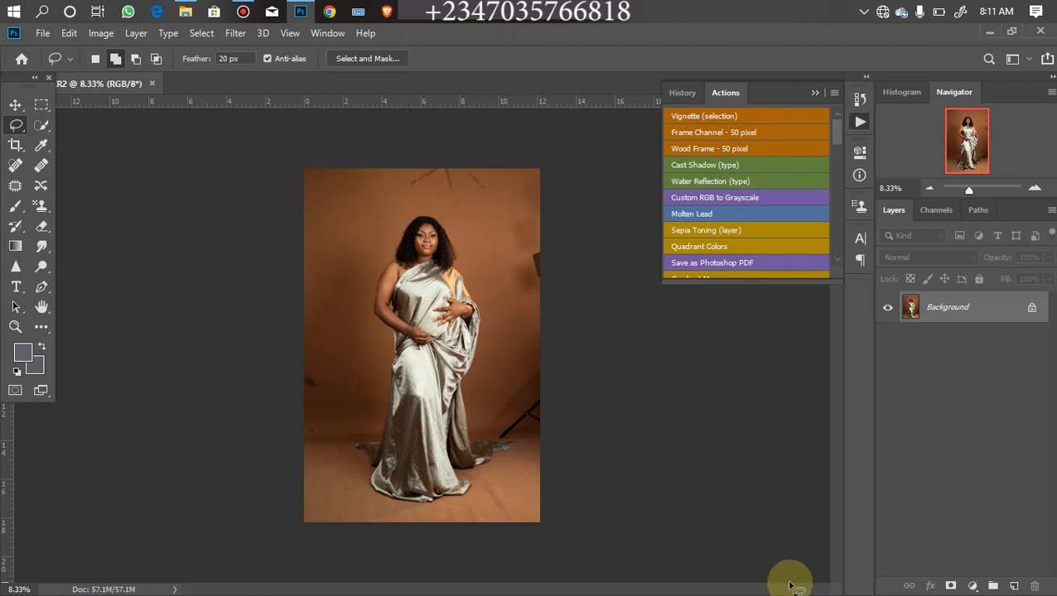
# Crop the portrait at a 4:5 (8:10) ratio over its full height, extending the canvas beyond both sides of the photo
pyautogui.click(19, 150)
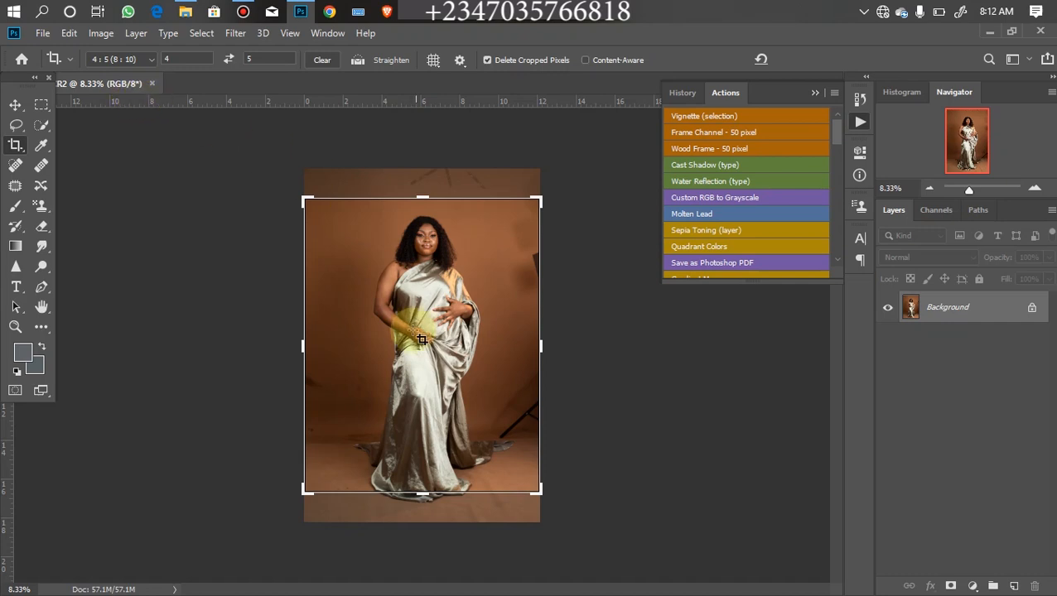
pyautogui.click(425, 490)
pyautogui.moveTo(425, 490); pyautogui.dragTo(422, 505)
pyautogui.moveTo(423, 180); pyautogui.dragTo(422, 162)
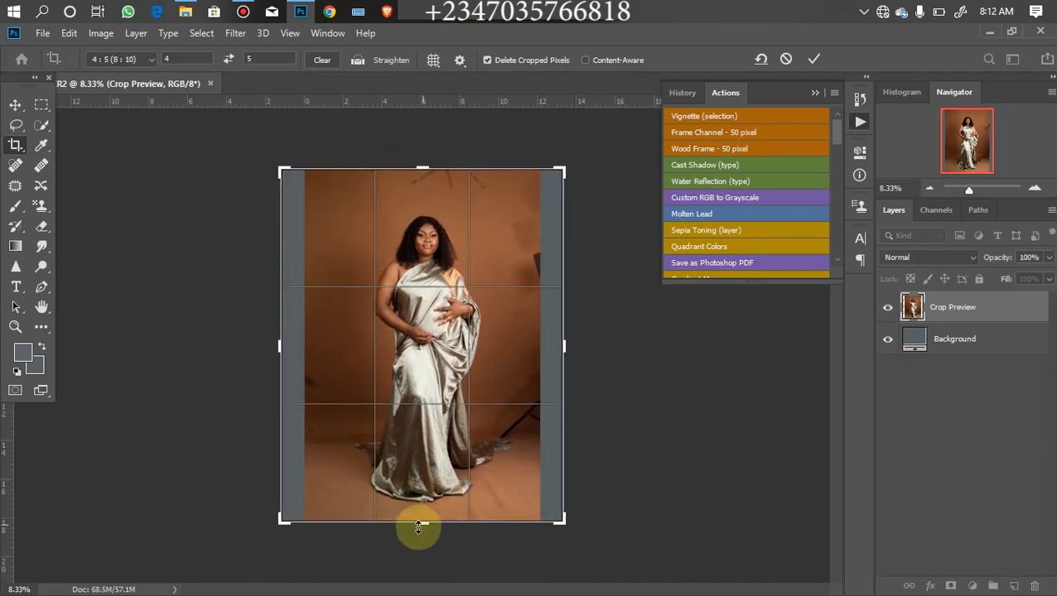
pyautogui.moveTo(422, 521); pyautogui.dragTo(420, 527)
pyautogui.press('Return')
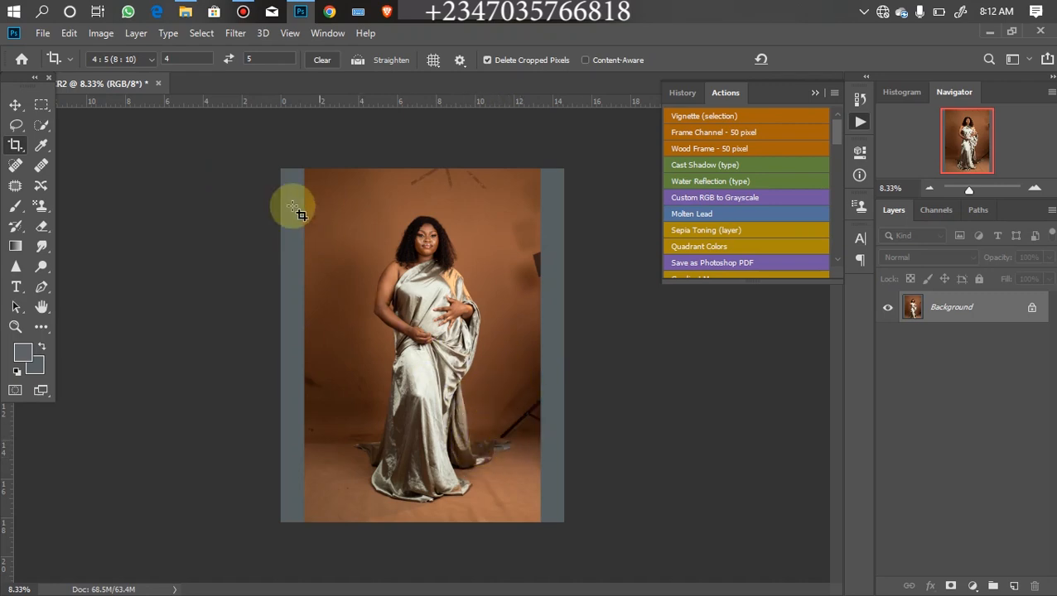
# Select both blank side strips plus a sliver of the photo with the Rectangular Marquee in add-to-selection mode
pyautogui.click(42, 109)
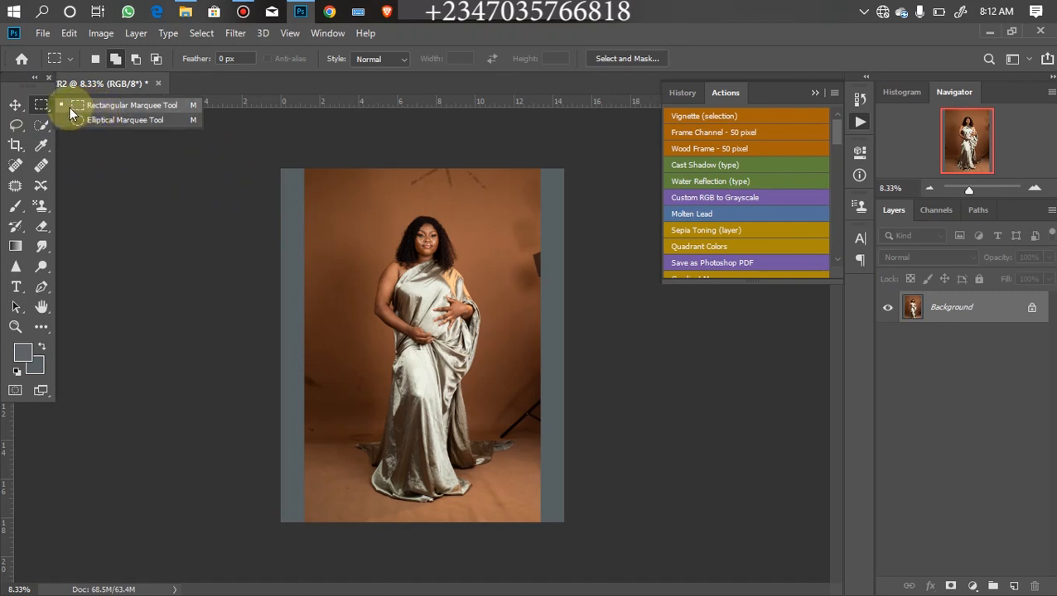
pyautogui.click(117, 106)
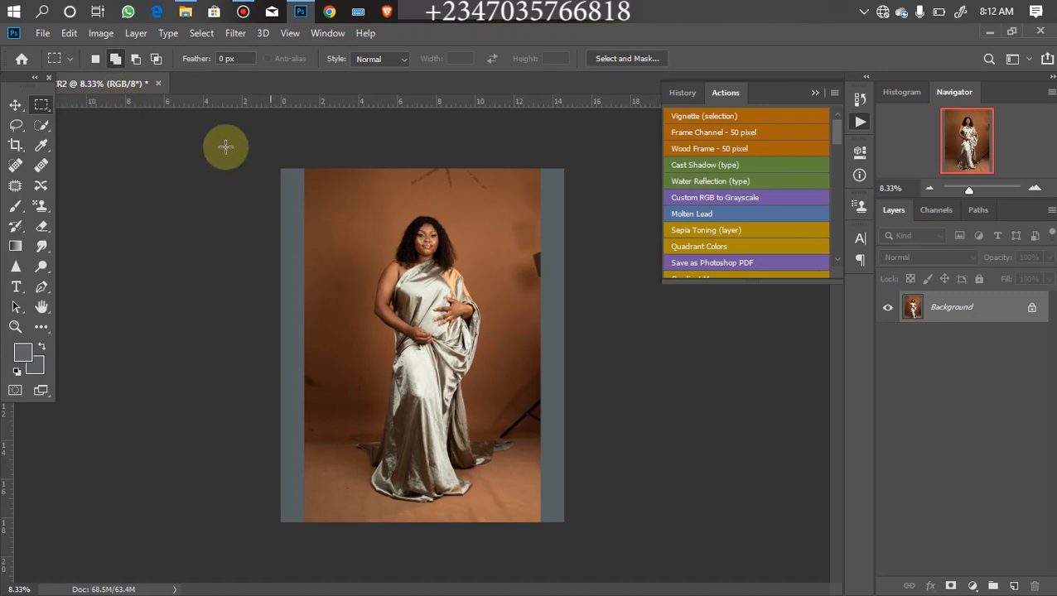
pyautogui.click(116, 59)
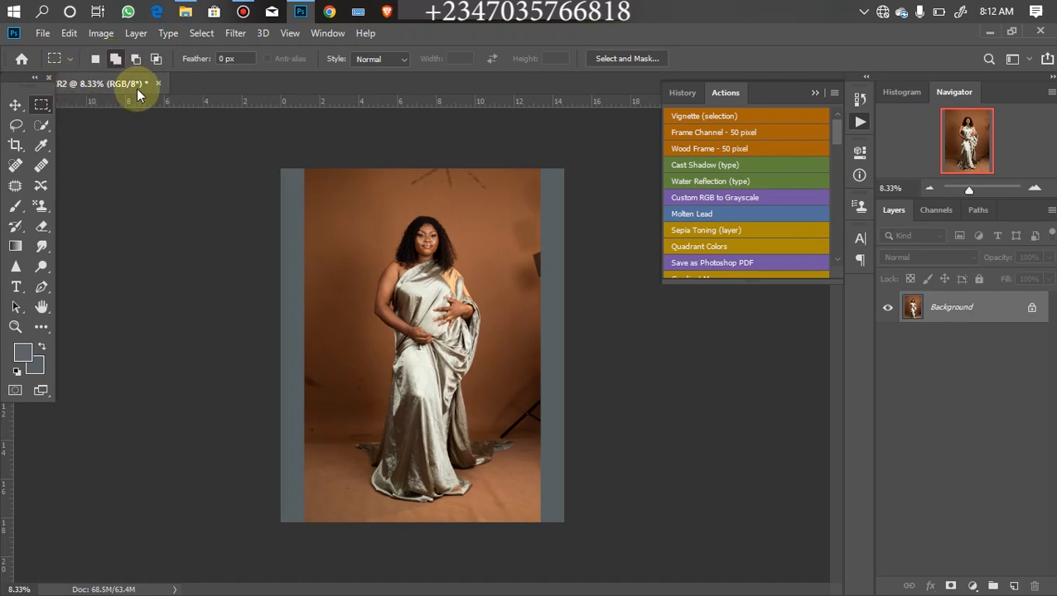
pyautogui.moveTo(282, 170); pyautogui.dragTo(308, 542)
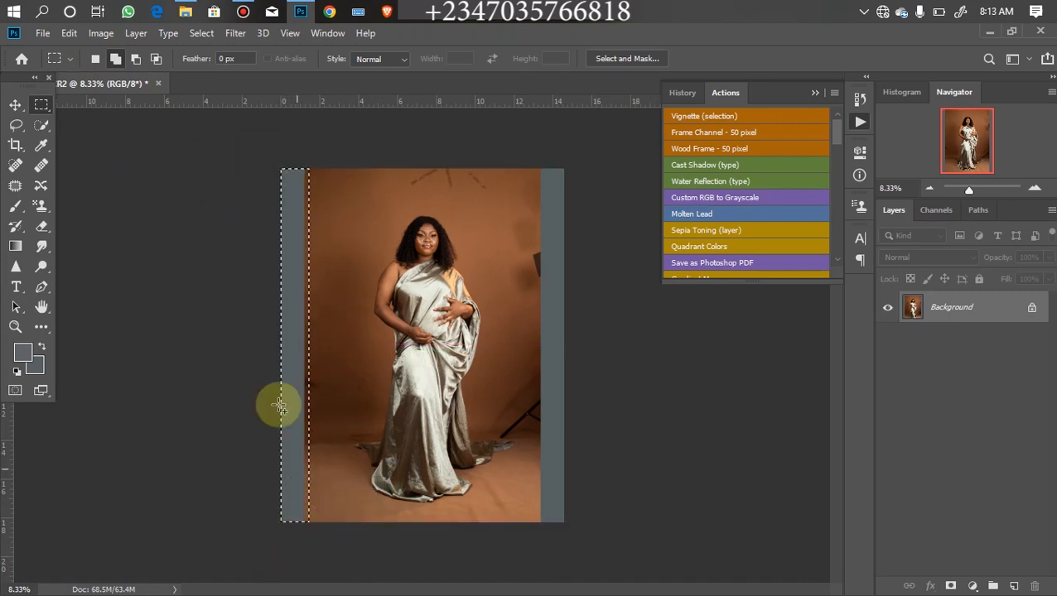
pyautogui.moveTo(528, 164); pyautogui.dragTo(629, 456)
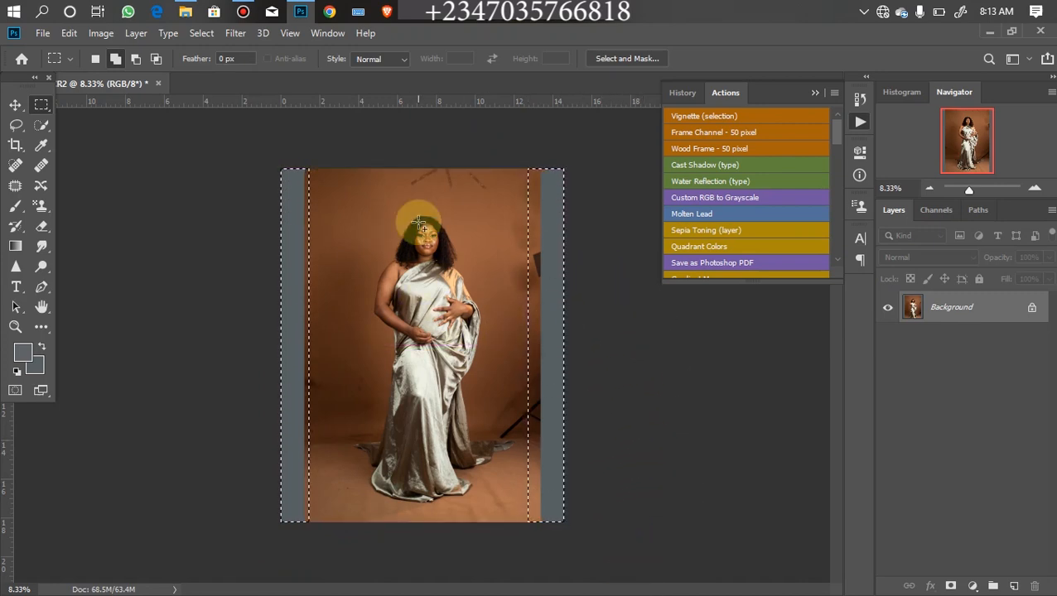
# Fill the selected side strips with Content-Aware contents at Normal mode and 100% opacity
pyautogui.rightClick(429, 264)
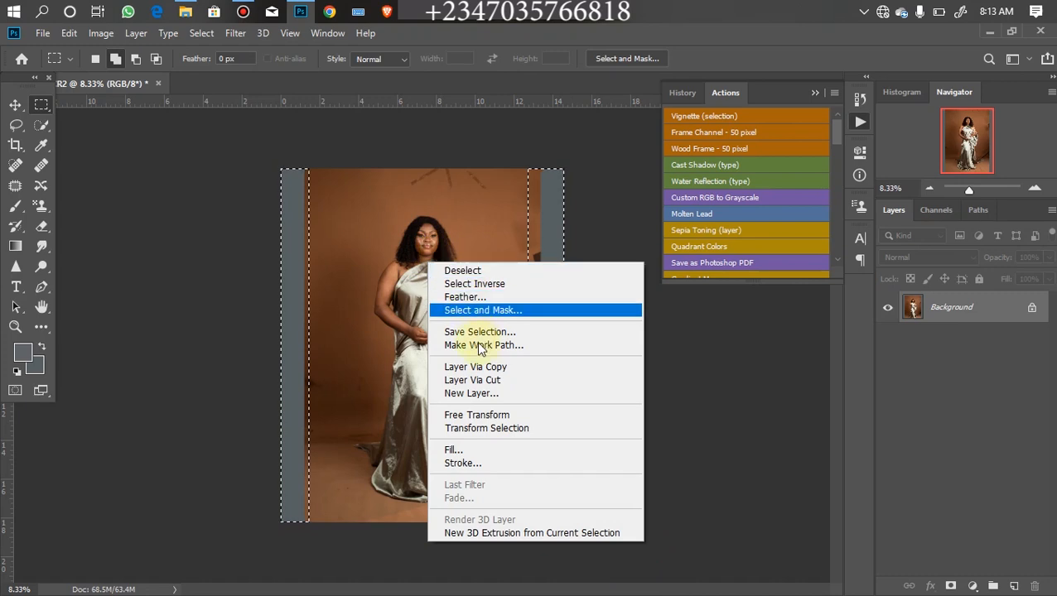
pyautogui.click(484, 450)
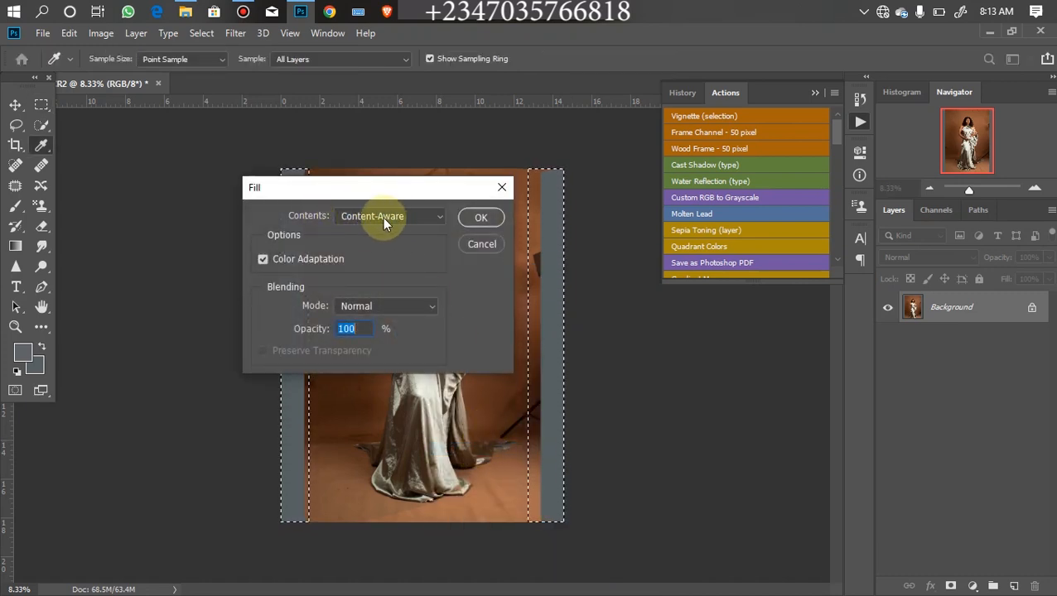
pyautogui.click(414, 217)
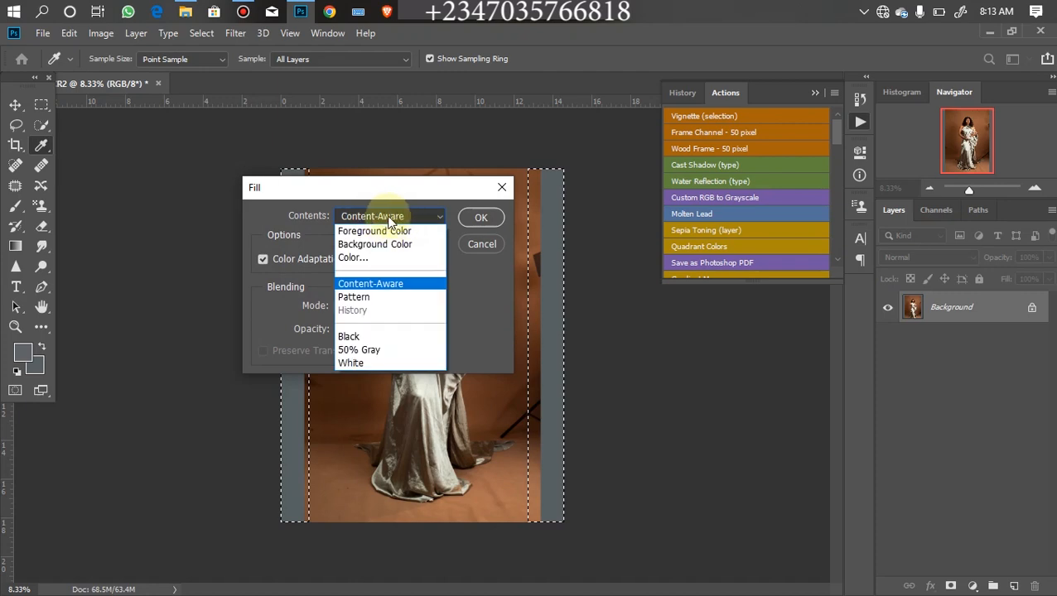
pyautogui.click(380, 287)
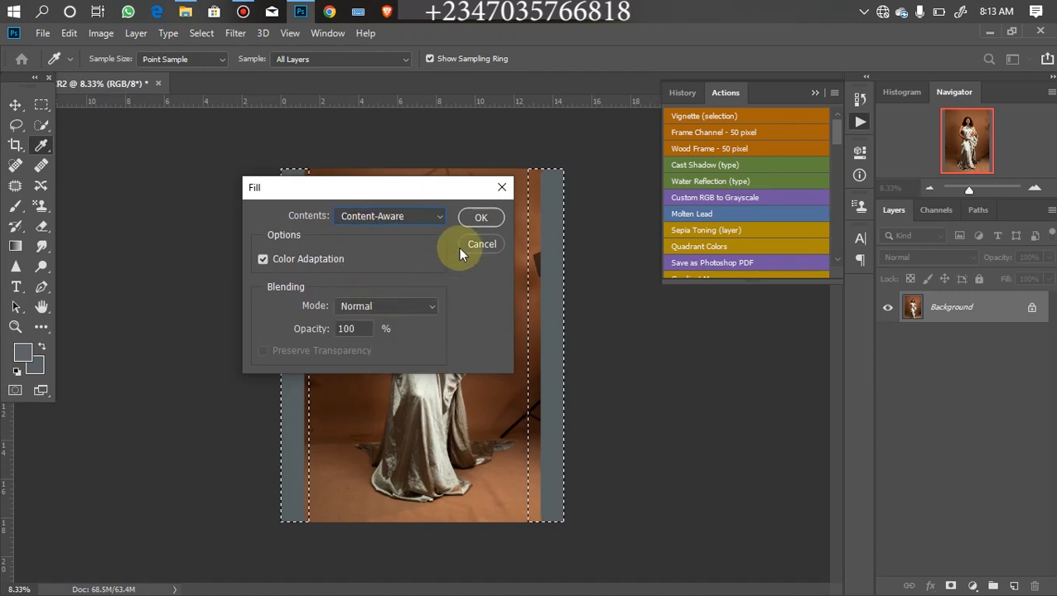
pyautogui.click(476, 219)
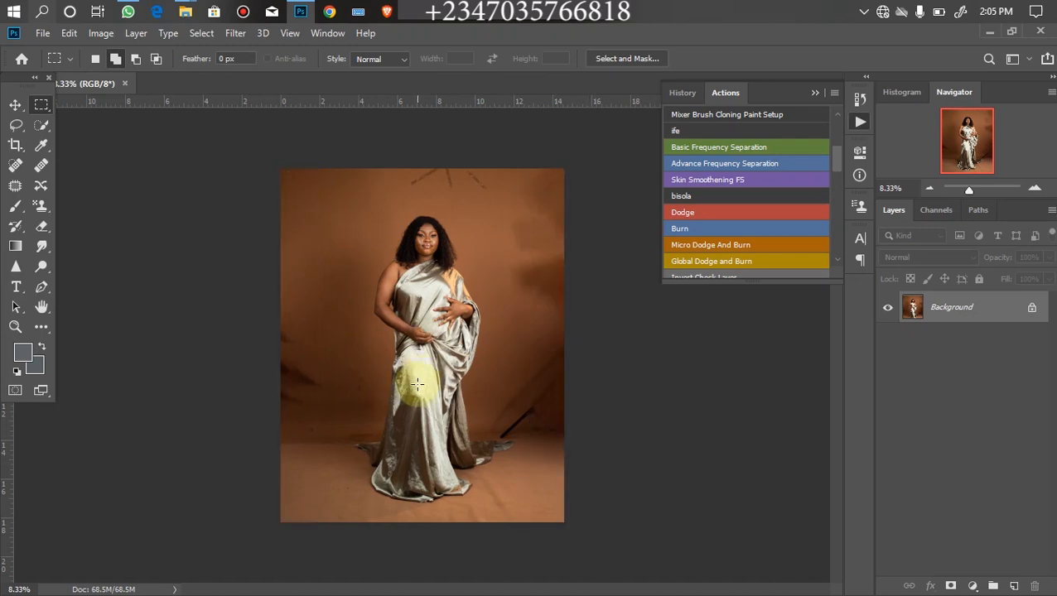
# Patch out the dark marks on the backdrop above the woman's head using clean backdrop, and clear the selection
pyautogui.click(14, 187)
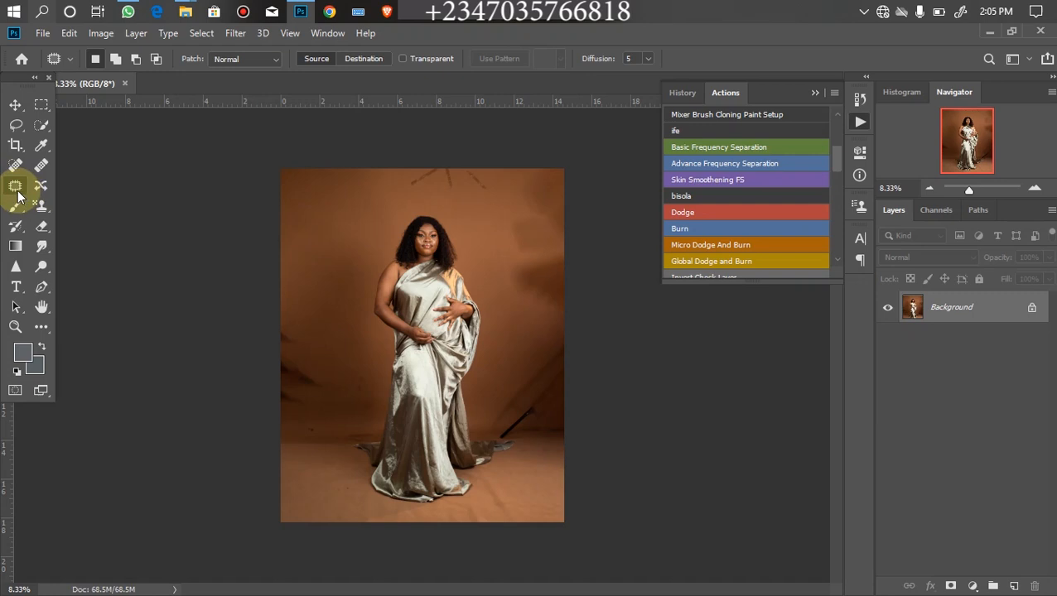
pyautogui.moveTo(401, 172)
pyautogui.mouseDown()
pyautogui.moveTo(487, 193)
pyautogui.moveTo(488, 170)
pyautogui.moveTo(407, 163)
pyautogui.moveTo(411, 194)
pyautogui.moveTo(347, 233)
pyautogui.mouseUp()
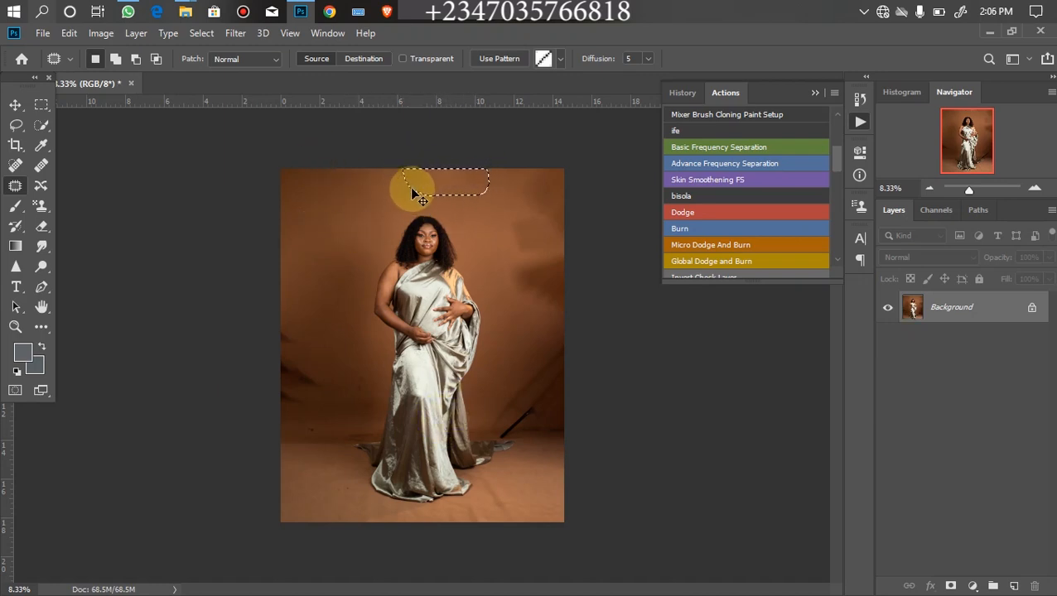
pyautogui.click(478, 269)
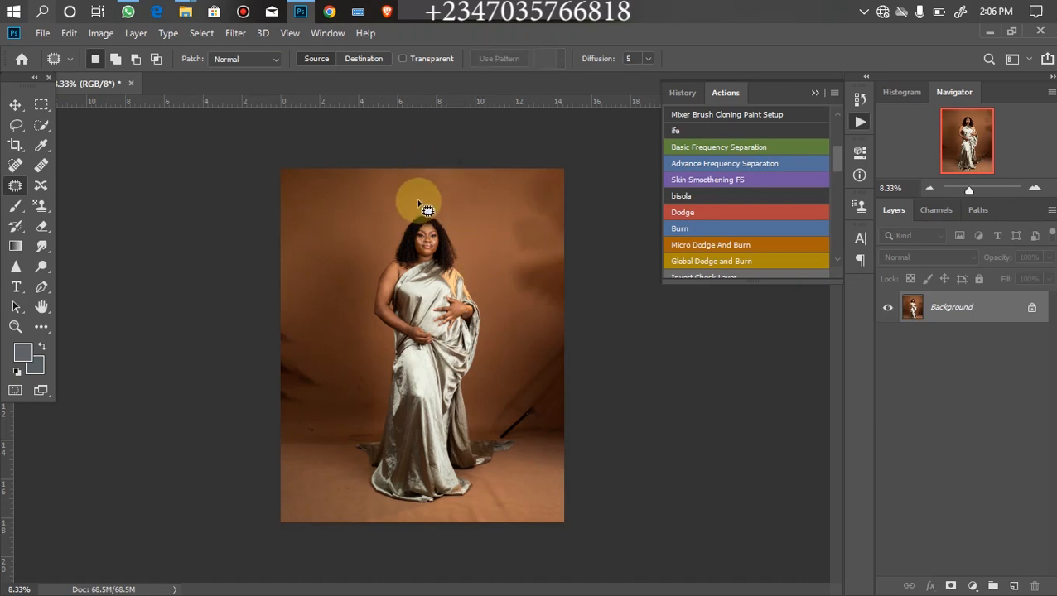
# Patch the dark blotches along the backdrop's upper right edge with clean texture from the opposite side
pyautogui.moveTo(563, 166)
pyautogui.mouseDown()
pyautogui.moveTo(516, 196)
pyautogui.moveTo(531, 213)
pyautogui.moveTo(514, 223)
pyautogui.moveTo(512, 248)
pyautogui.moveTo(562, 258)
pyautogui.mouseUp()
pyautogui.moveTo(550, 212); pyautogui.dragTo(328, 225)
pyautogui.moveTo(566, 249)
pyautogui.mouseDown()
pyautogui.moveTo(523, 242)
pyautogui.moveTo(510, 275)
pyautogui.moveTo(534, 314)
pyautogui.moveTo(586, 310)
pyautogui.moveTo(348, 235)
pyautogui.mouseUp()
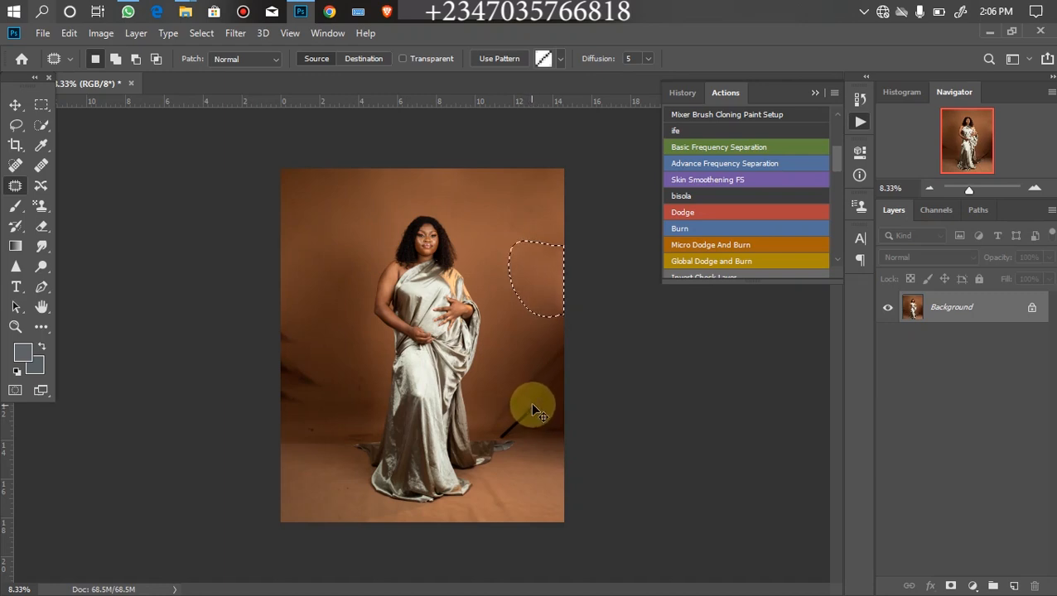
pyautogui.click(532, 410)
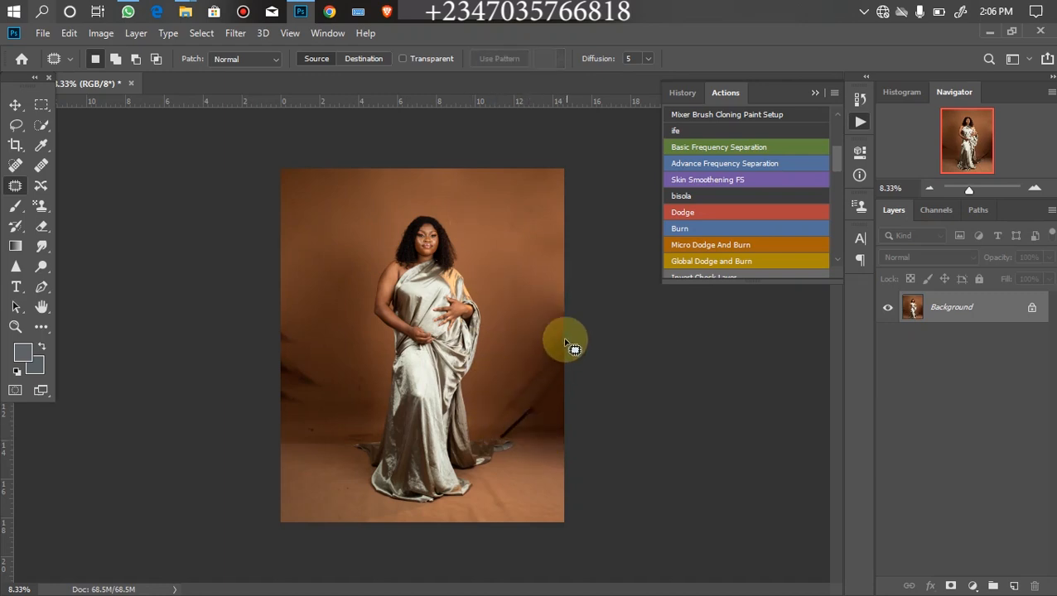
# Patch out the light stand and its shadow on the lower right backdrop, down to the floor line
pyautogui.moveTo(566, 331); pyautogui.dragTo(539, 363)
pyautogui.moveTo(547, 408)
pyautogui.mouseDown()
pyautogui.moveTo(575, 397)
pyautogui.moveTo(579, 338)
pyautogui.moveTo(543, 328)
pyautogui.moveTo(531, 242)
pyautogui.mouseUp()
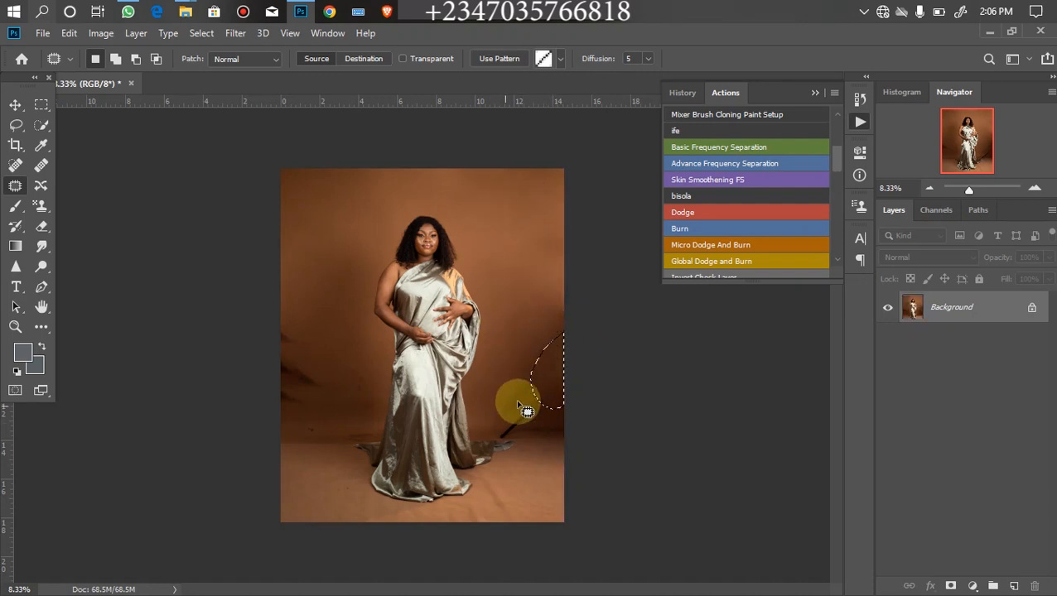
pyautogui.moveTo(528, 396)
pyautogui.mouseDown()
pyautogui.moveTo(502, 406)
pyautogui.moveTo(514, 431)
pyautogui.moveTo(550, 400)
pyautogui.moveTo(531, 407)
pyautogui.moveTo(524, 288)
pyautogui.mouseUp()
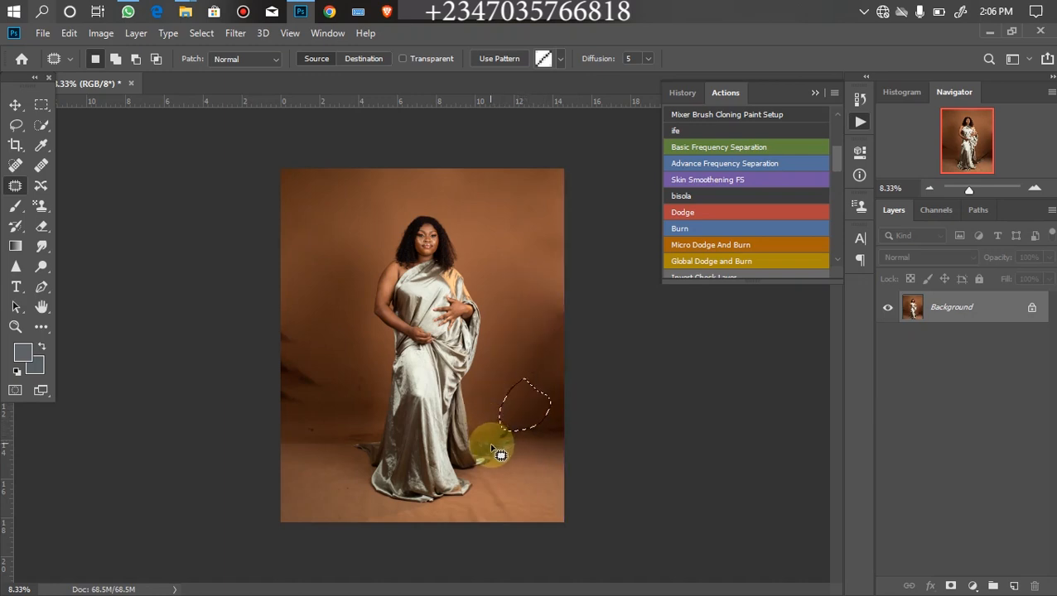
pyautogui.moveTo(512, 435)
pyautogui.mouseDown()
pyautogui.moveTo(535, 475)
pyautogui.moveTo(525, 417)
pyautogui.moveTo(543, 423)
pyautogui.moveTo(530, 439)
pyautogui.moveTo(542, 420)
pyautogui.mouseUp()
pyautogui.moveTo(542, 426); pyautogui.dragTo(536, 380)
pyautogui.moveTo(499, 432)
pyautogui.mouseDown()
pyautogui.moveTo(542, 438)
pyautogui.moveTo(544, 414)
pyautogui.moveTo(525, 434)
pyautogui.moveTo(519, 387)
pyautogui.mouseUp()
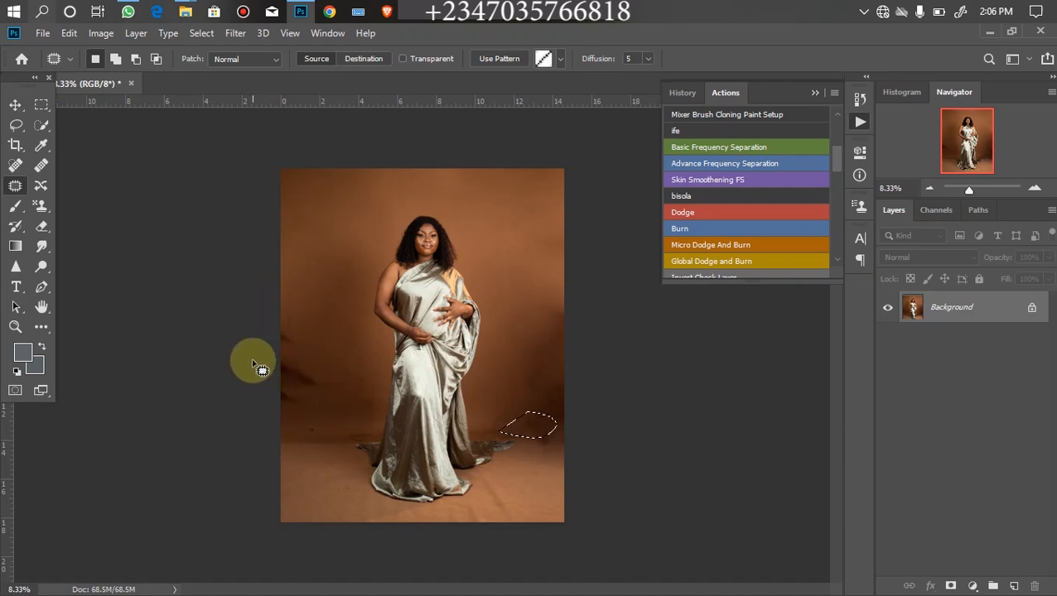
# Patch out the dark streaks along the backdrop's left edge using cleaner backdrop from above
pyautogui.moveTo(266, 321)
pyautogui.mouseDown()
pyautogui.moveTo(326, 359)
pyautogui.moveTo(315, 405)
pyautogui.moveTo(266, 399)
pyautogui.mouseUp()
pyautogui.moveTo(293, 381); pyautogui.dragTo(316, 258)
pyautogui.click(304, 437)
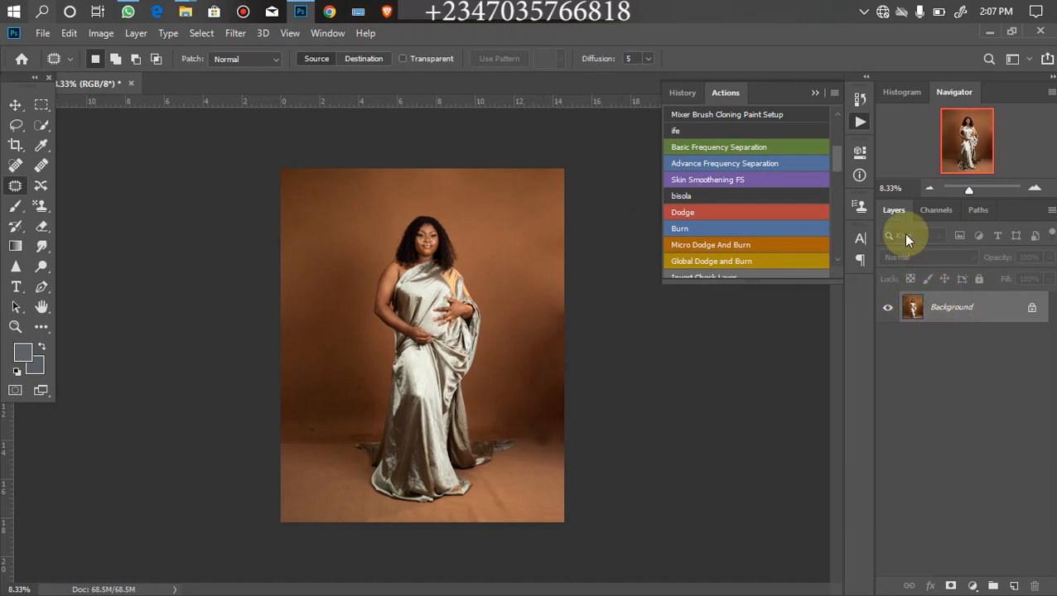
# Duplicate the Background layer and select the woman on the copy using Quick Selection
pyautogui.hotkey('ctrl', 'j')
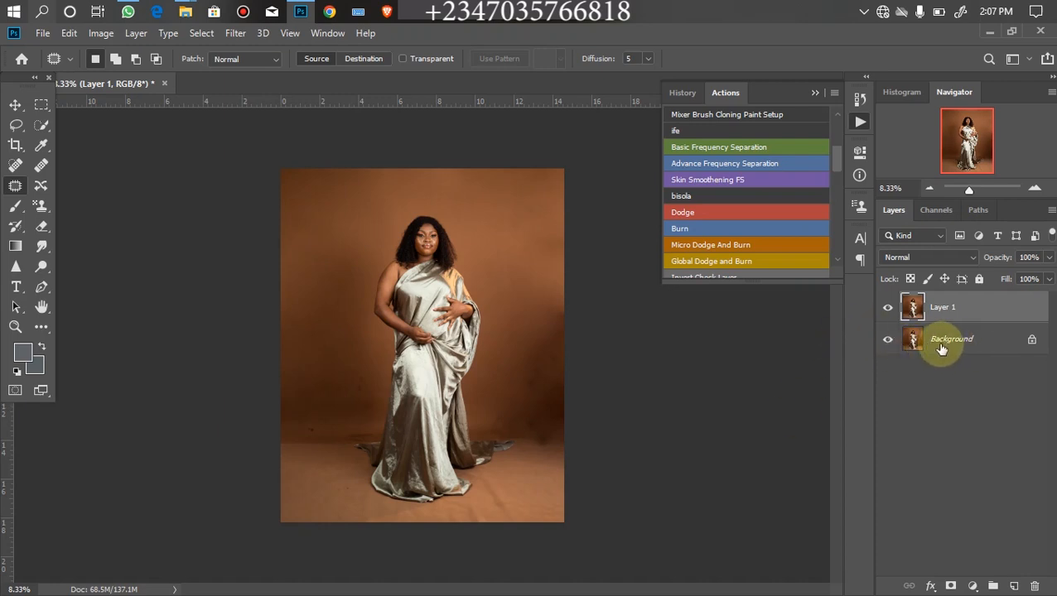
pyautogui.moveTo(42, 130); pyautogui.dragTo(116, 126)
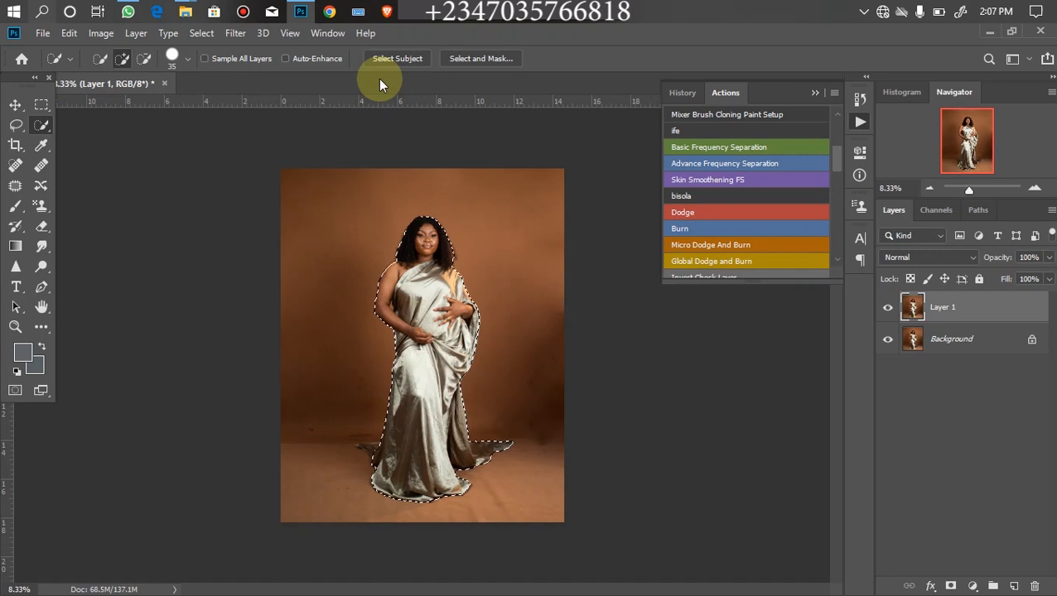
# Add the missed tip of the dress's right trailing fabric to the selection with the Polygonal Lasso
pyautogui.scroll(2, 444, 274)
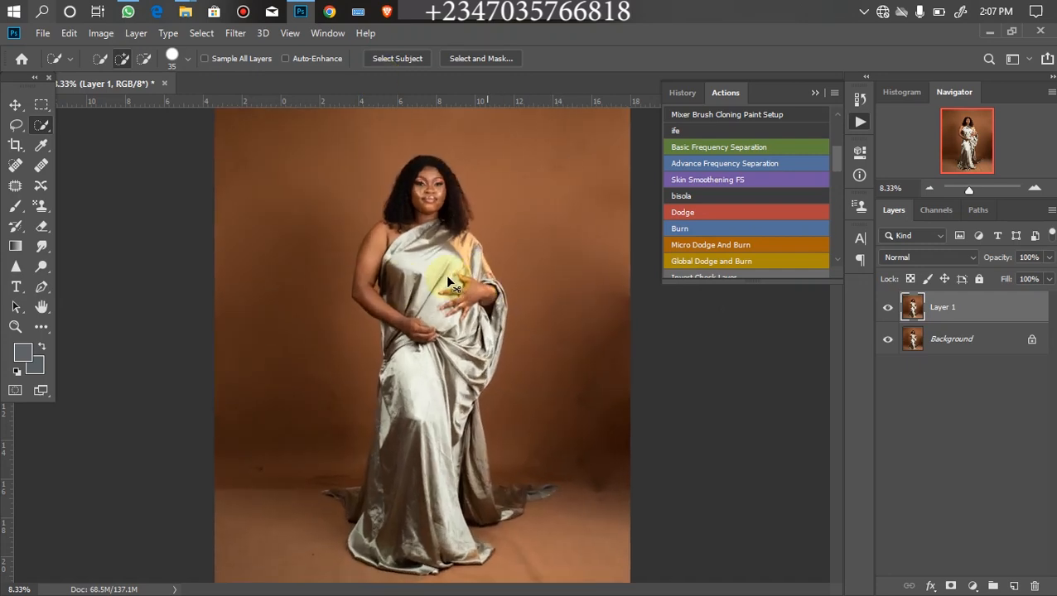
pyautogui.scroll(3, 424, 374)
pyautogui.moveTo(419, 484); pyautogui.dragTo(372, 335)
pyautogui.moveTo(457, 422); pyautogui.dragTo(361, 374)
pyautogui.moveTo(482, 362)
pyautogui.mouseDown()
pyautogui.moveTo(426, 358)
pyautogui.moveTo(439, 394)
pyautogui.moveTo(431, 404)
pyautogui.mouseUp()
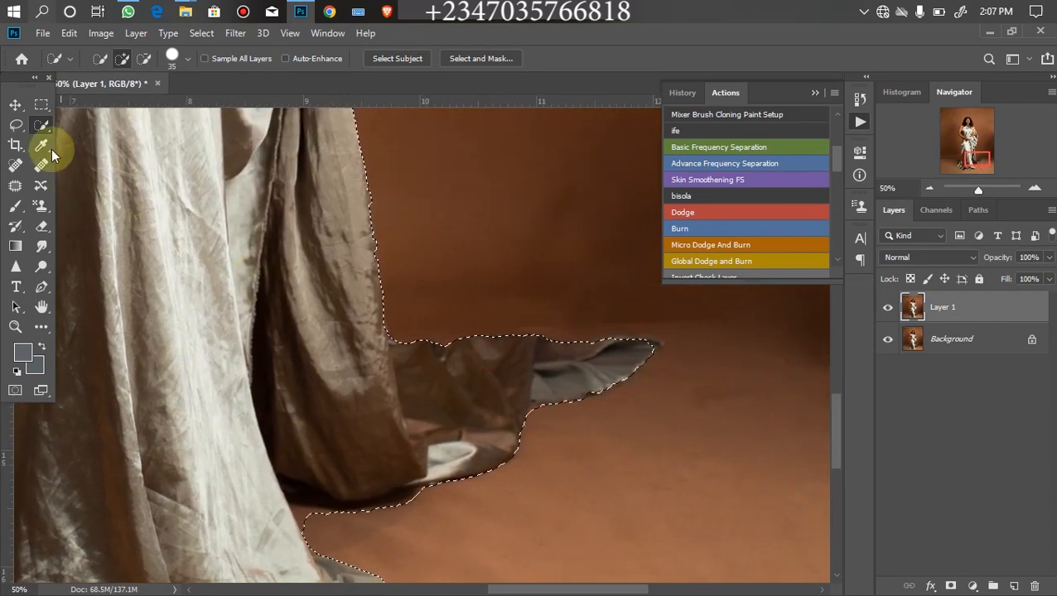
pyautogui.click(17, 126)
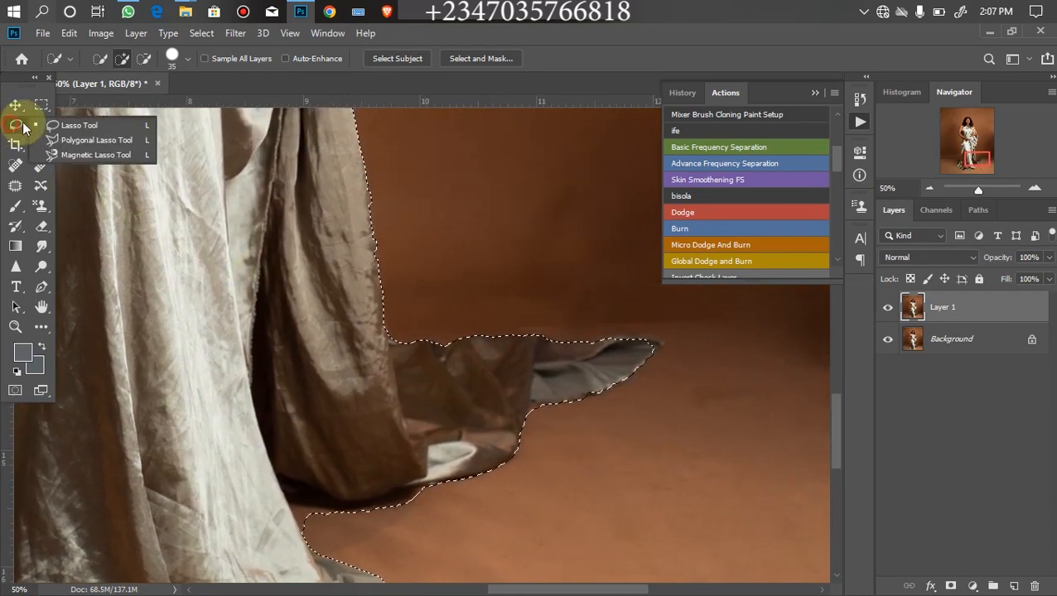
pyautogui.click(83, 140)
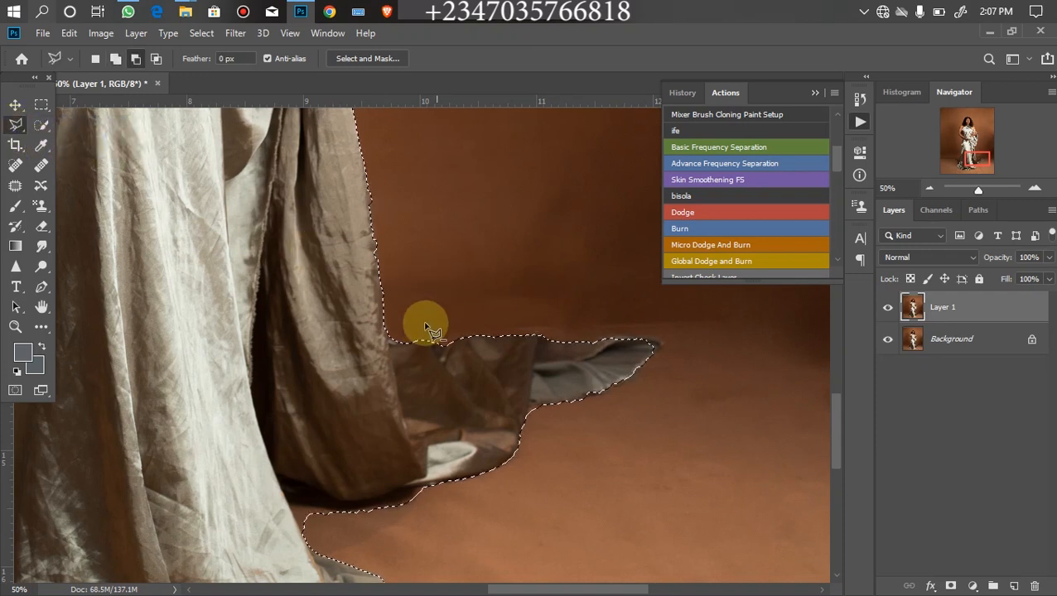
pyautogui.click(115, 58)
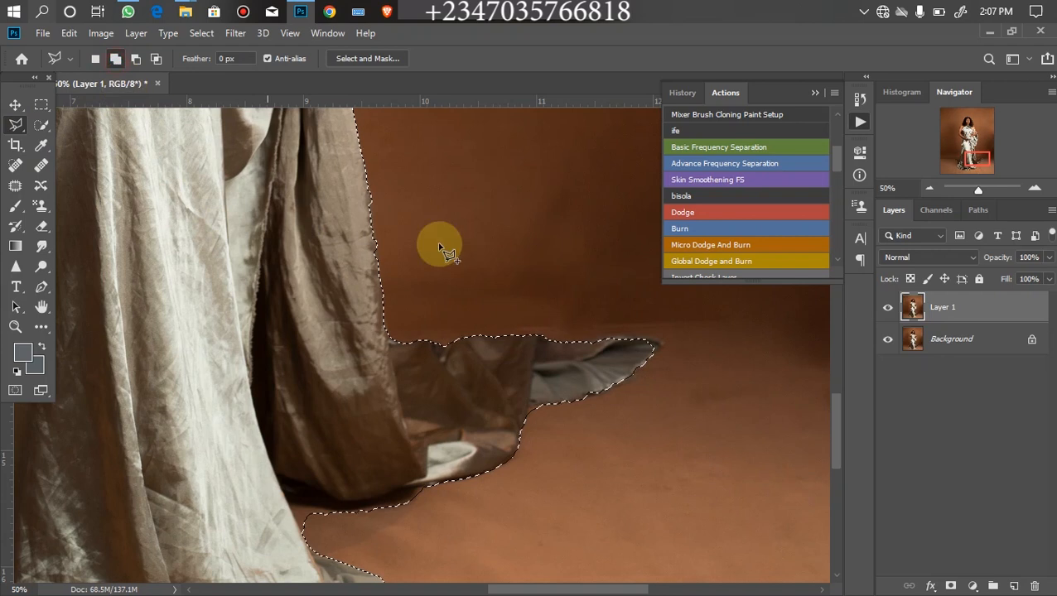
pyautogui.click(614, 336)
pyautogui.click(662, 342)
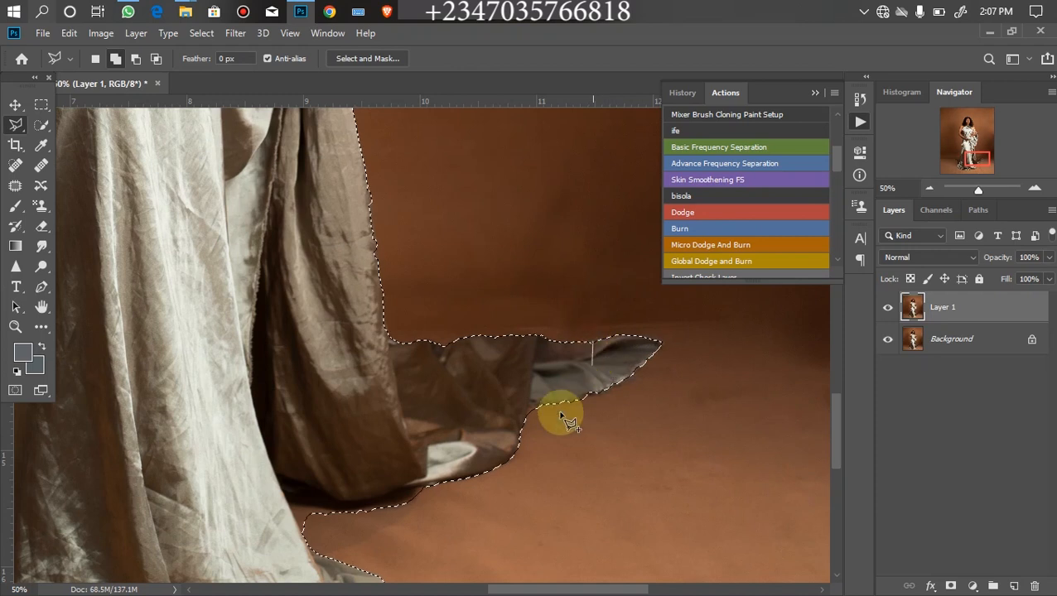
pyautogui.press('Return')
# Subtract the shadowed floor between the right train and the front hem from the selection with the Polygonal Lasso
pyautogui.moveTo(336, 521); pyautogui.dragTo(377, 429)
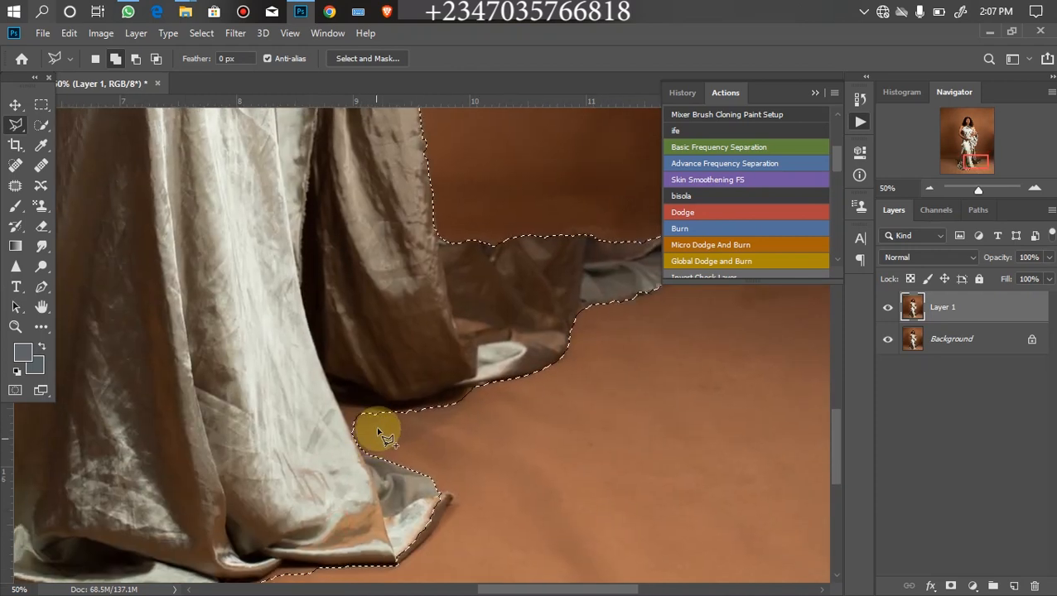
pyautogui.click(143, 59)
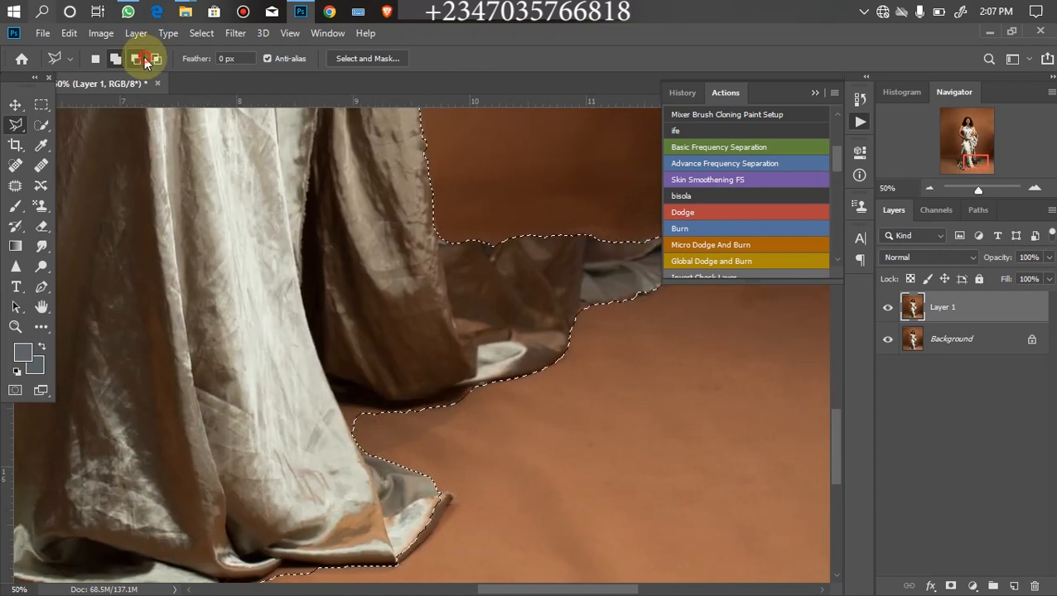
pyautogui.click(475, 385)
pyautogui.click(448, 392)
pyautogui.click(423, 401)
pyautogui.click(398, 400)
pyautogui.click(379, 397)
pyautogui.click(362, 391)
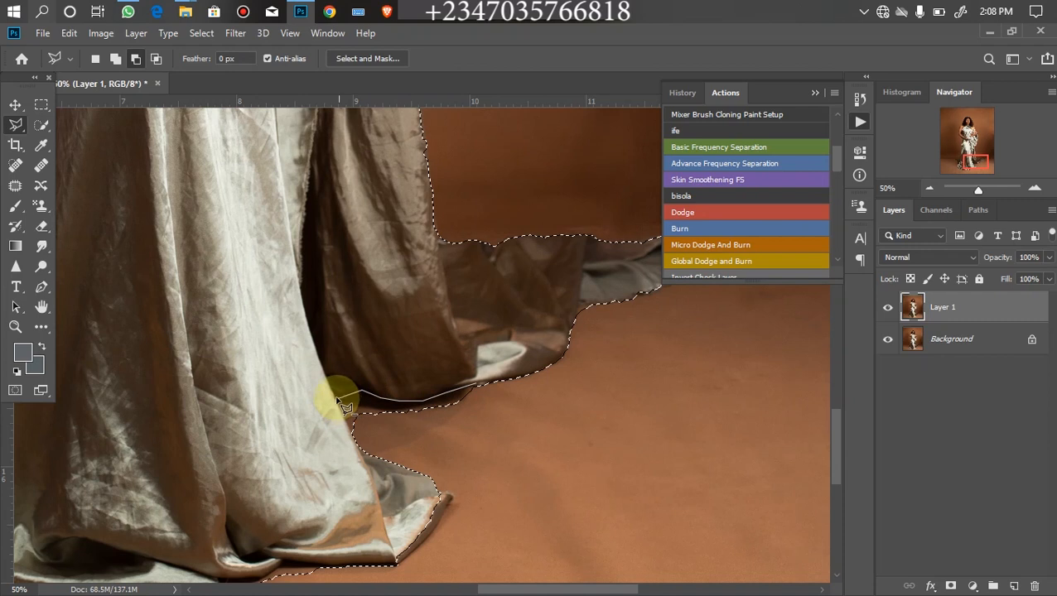
pyautogui.click(351, 432)
pyautogui.click(386, 443)
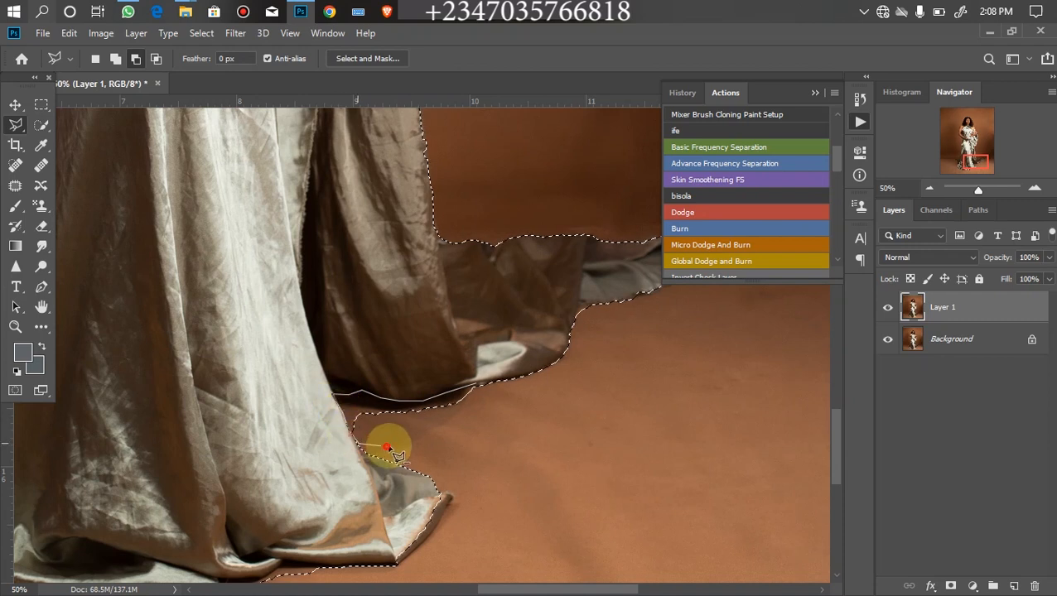
pyautogui.click(462, 424)
pyautogui.click(473, 385)
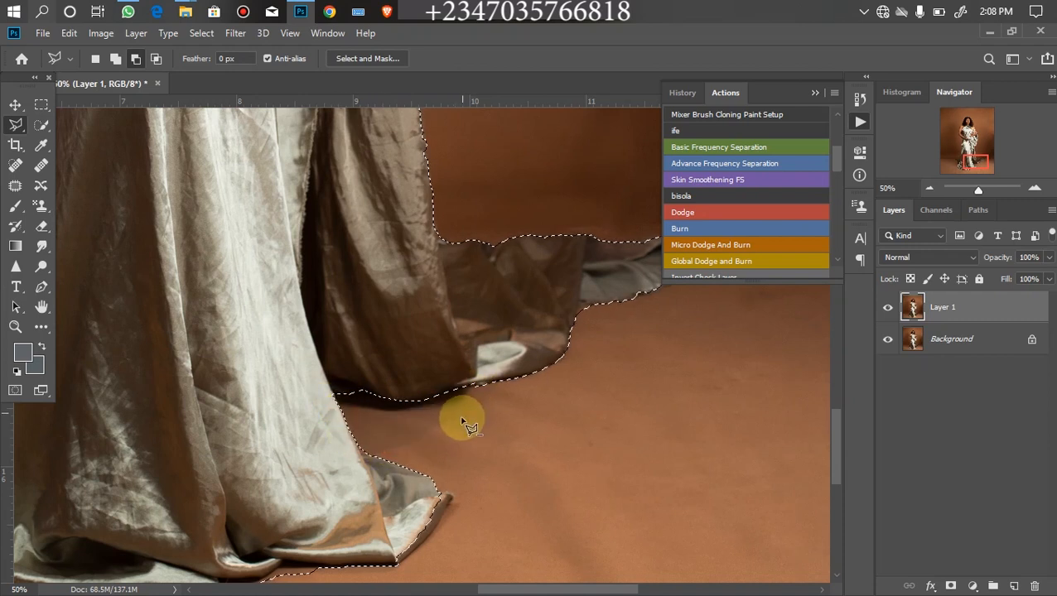
# Add the missed edge of the folded hem corner on the dress's right side to the selection
pyautogui.hotkey('ctrl', '-')
pyautogui.moveTo(404, 487); pyautogui.dragTo(391, 403)
pyautogui.hotkey('ctrl', '+')
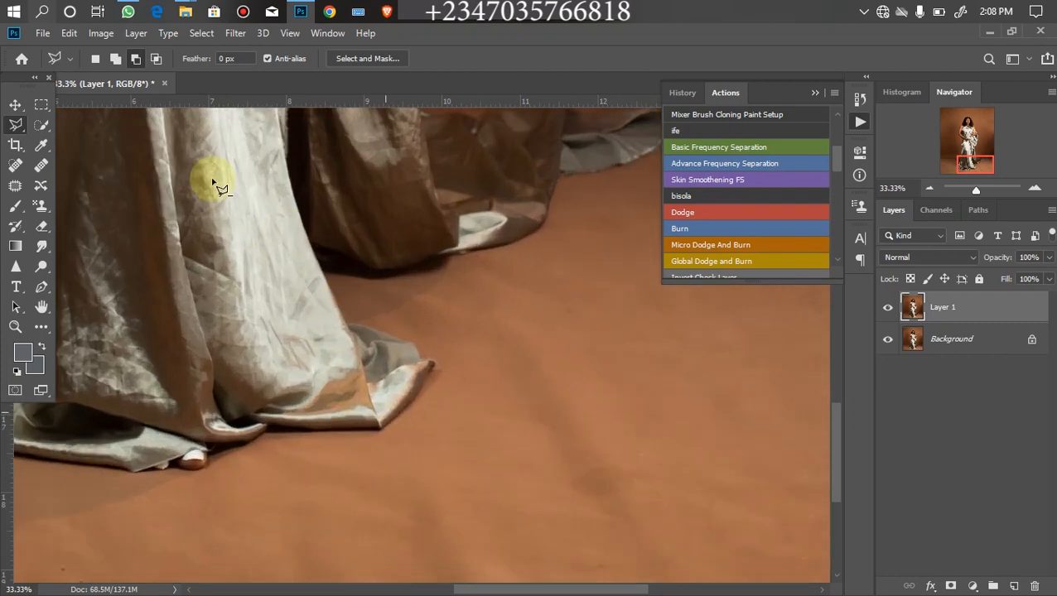
pyautogui.click(115, 58)
pyautogui.click(377, 432)
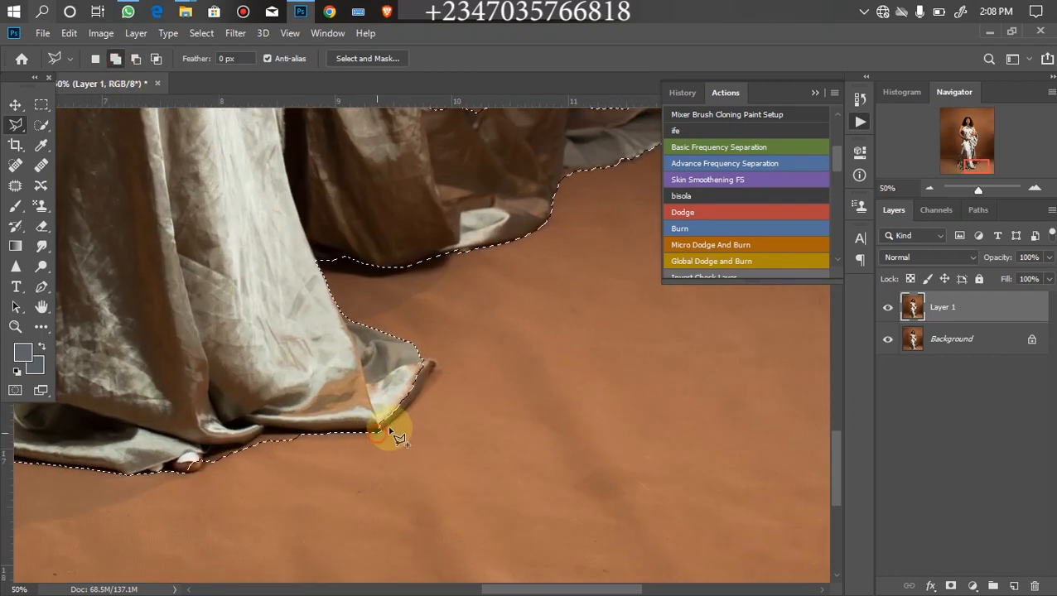
pyautogui.click(415, 397)
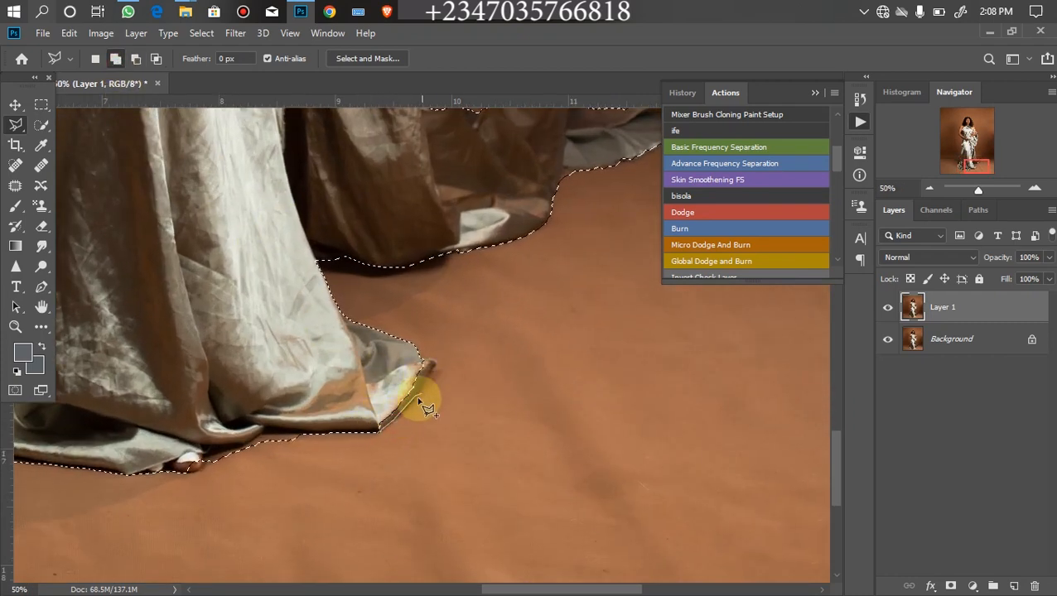
pyautogui.click(435, 362)
pyautogui.click(418, 359)
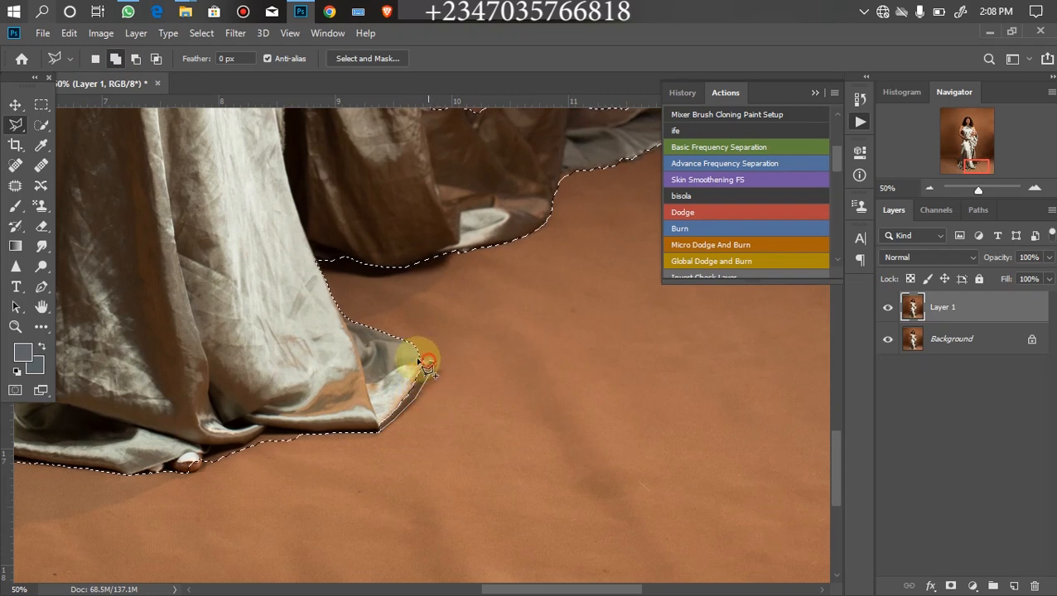
pyautogui.click(396, 375)
pyautogui.doubleClick(353, 390)
# Subtract the floor strip under the front hem beside the foot, and add the exposed toes to the selection
pyautogui.click(136, 58)
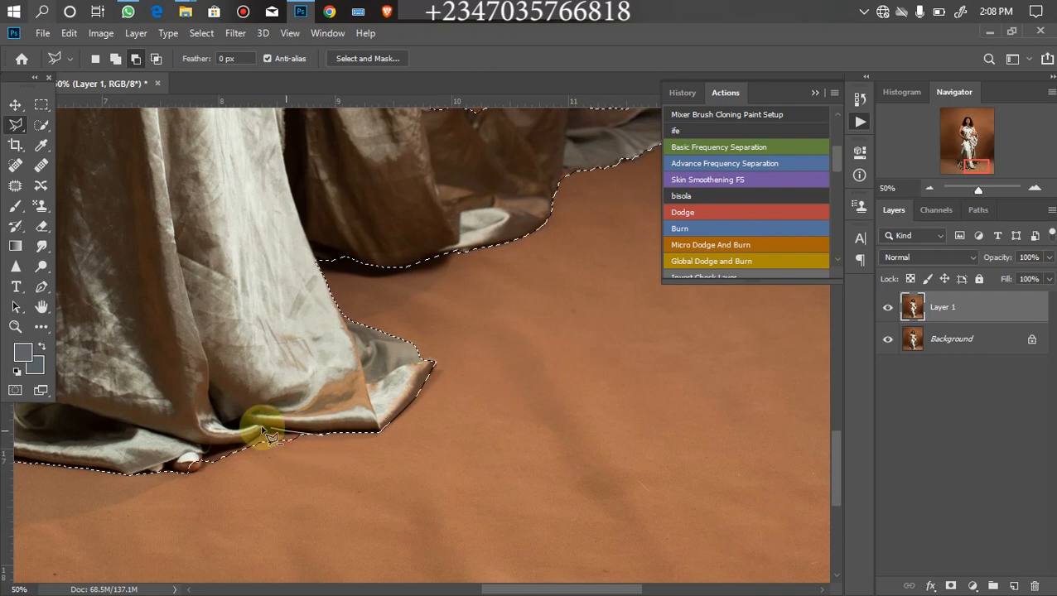
pyautogui.click(215, 476)
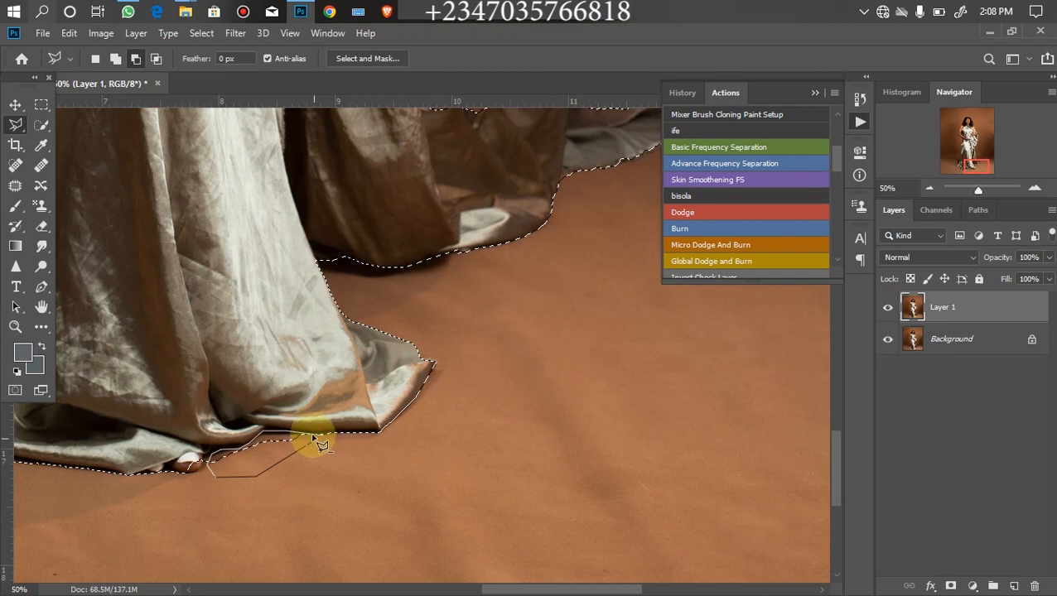
pyautogui.click(310, 439)
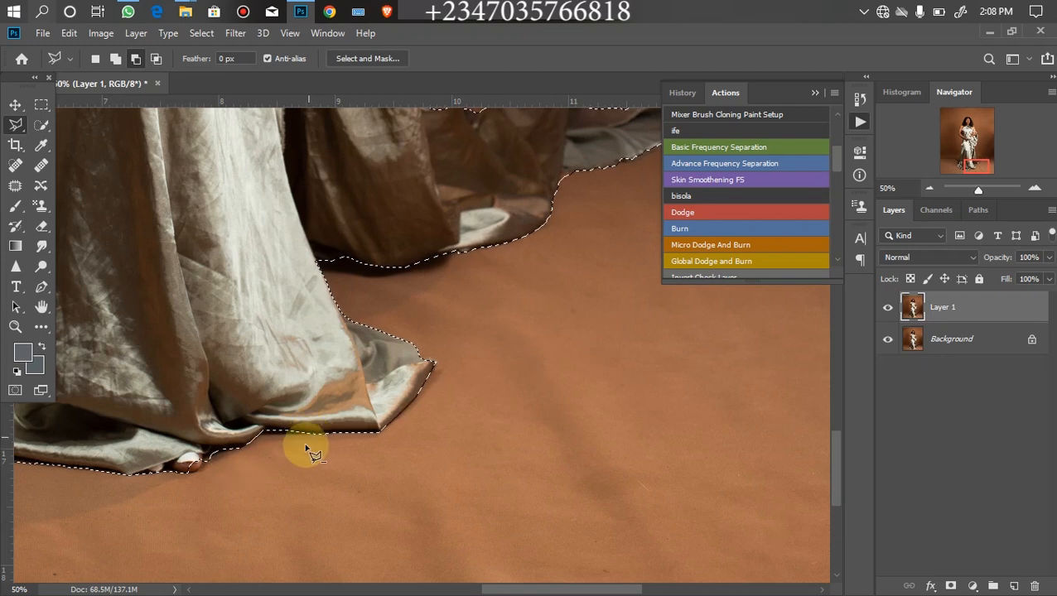
pyautogui.moveTo(217, 407); pyautogui.dragTo(366, 404)
pyautogui.click(115, 59)
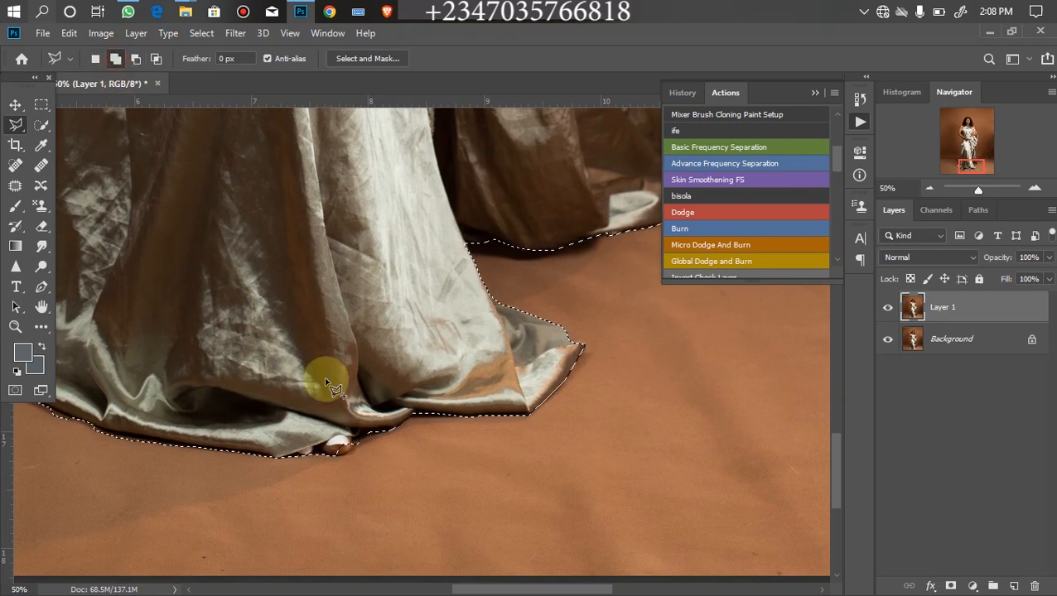
pyautogui.click(335, 453)
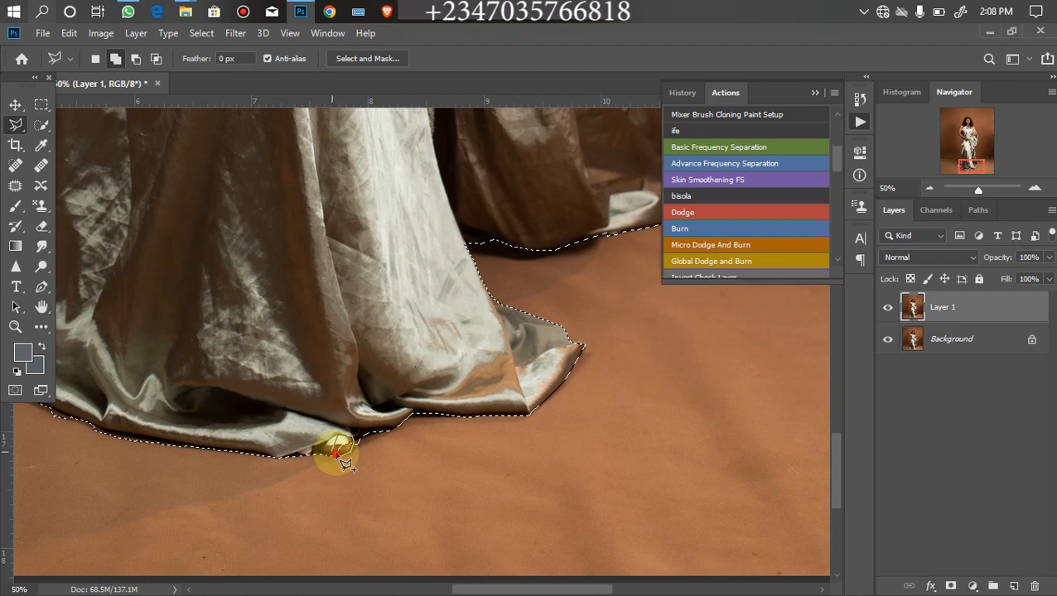
# Subtract the thin strip of floor along the lower left front hem from the selection
pyautogui.moveTo(220, 328); pyautogui.dragTo(413, 376)
pyautogui.click(136, 62)
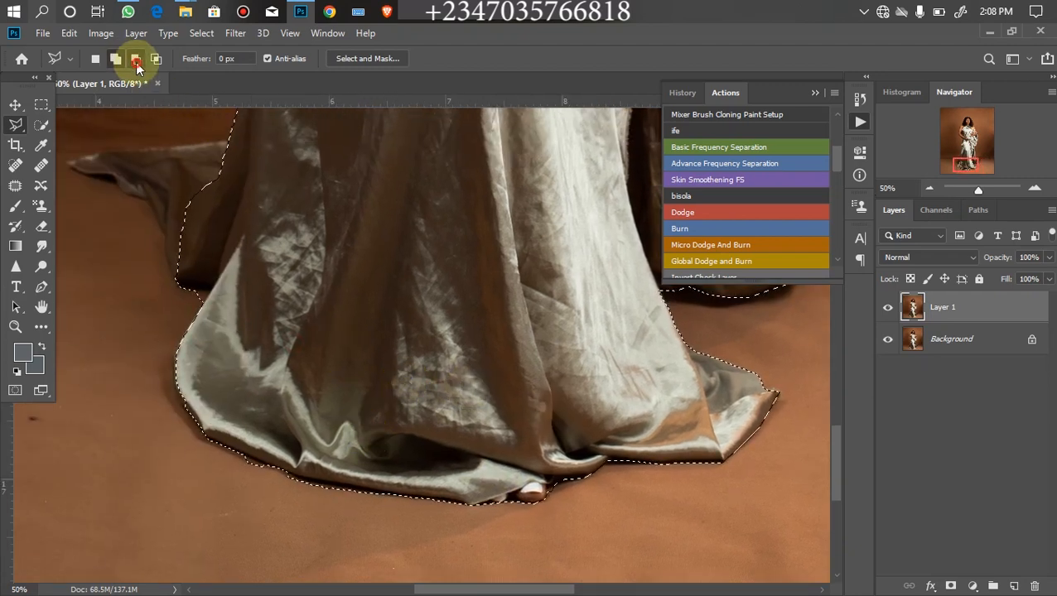
pyautogui.click(384, 496)
pyautogui.click(330, 488)
pyautogui.click(291, 475)
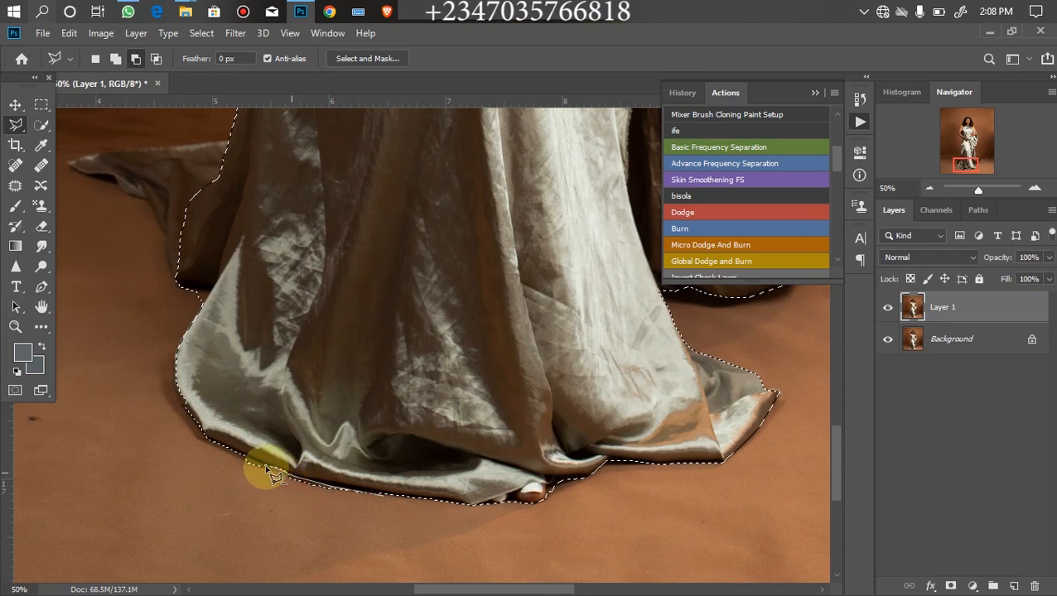
pyautogui.click(236, 454)
pyautogui.click(250, 491)
pyautogui.click(351, 515)
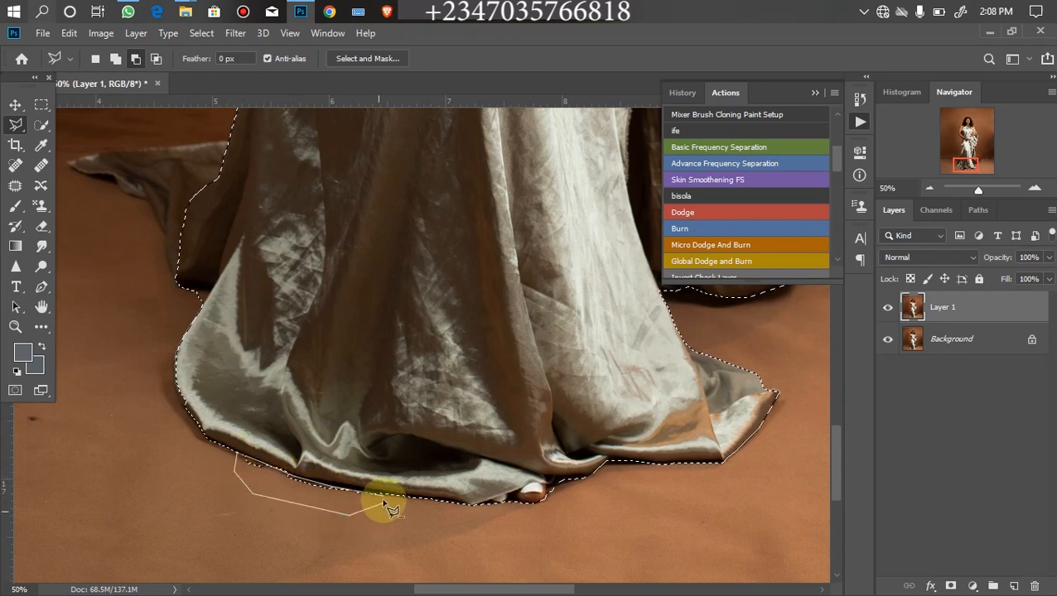
pyautogui.click(383, 498)
pyautogui.click(331, 315)
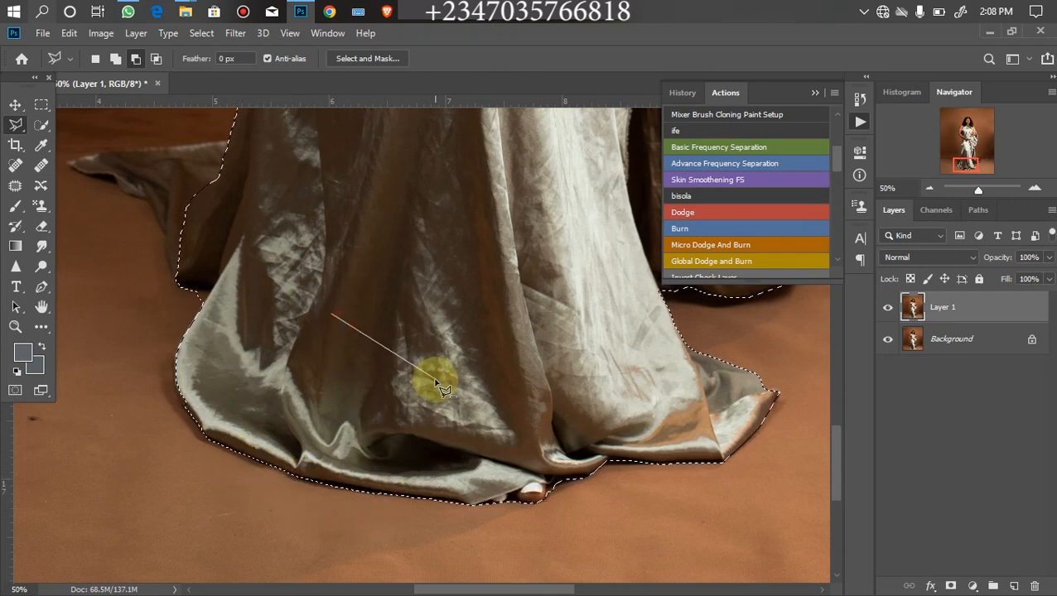
pyautogui.click(433, 379)
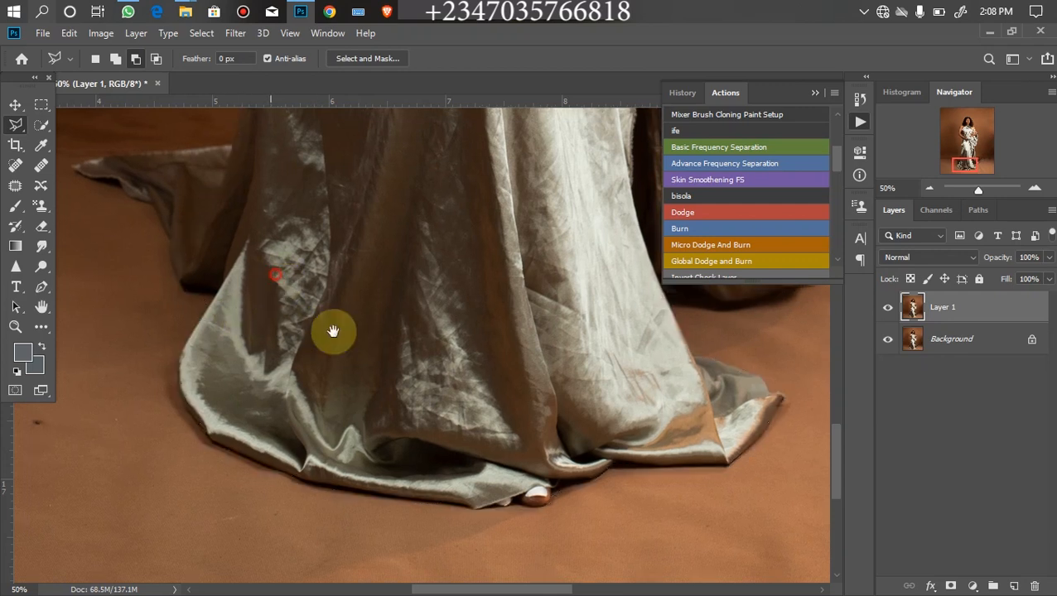
# Subtract the small floor notch between the left train and the front hem from the selection
pyautogui.moveTo(333, 332); pyautogui.dragTo(424, 413)
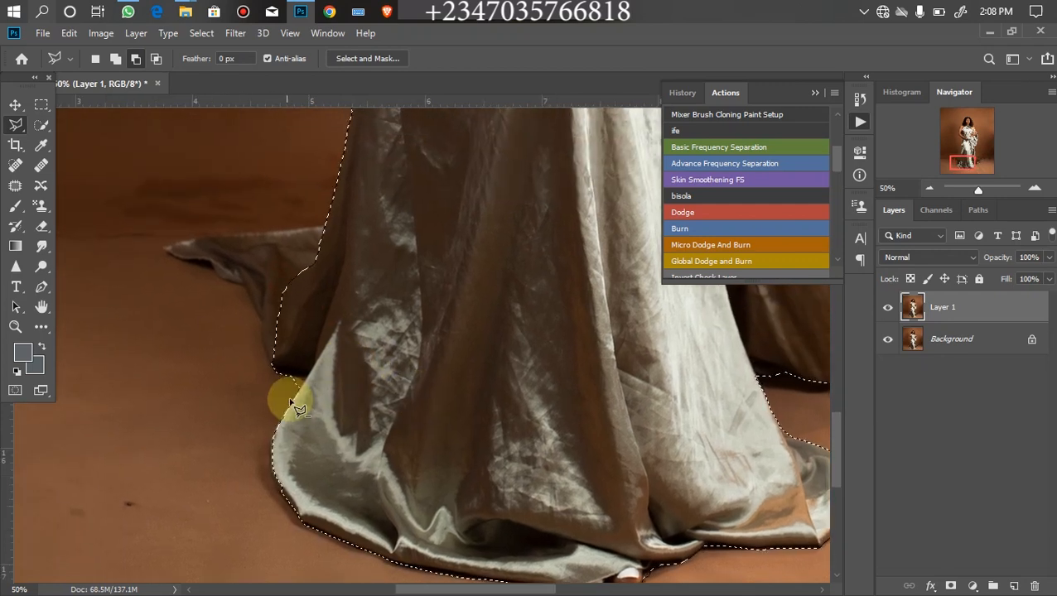
pyautogui.click(275, 374)
pyautogui.doubleClick(284, 394)
# Add the dress's entire left trailing fabric to the selection by outlining it with the Polygonal Lasso
pyautogui.moveTo(320, 332); pyautogui.dragTo(416, 458)
pyautogui.click(115, 58)
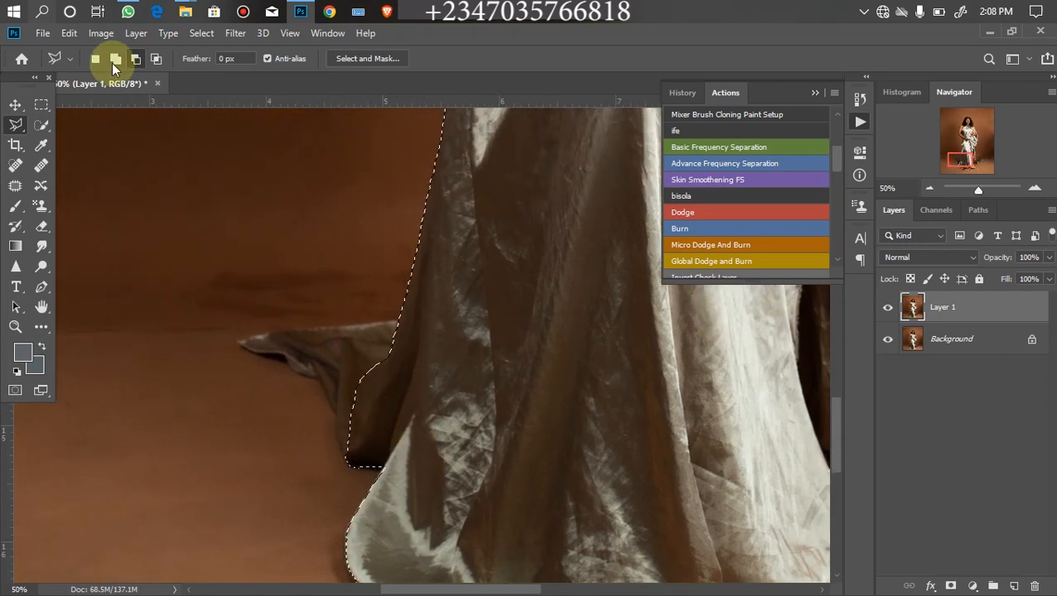
pyautogui.click(339, 448)
pyautogui.click(333, 420)
pyautogui.moveTo(329, 407)
pyautogui.mouseDown()
pyautogui.moveTo(312, 376)
pyautogui.moveTo(238, 344)
pyautogui.moveTo(303, 326)
pyautogui.moveTo(407, 322)
pyautogui.moveTo(394, 420)
pyautogui.moveTo(368, 455)
pyautogui.moveTo(340, 458)
pyautogui.mouseUp()
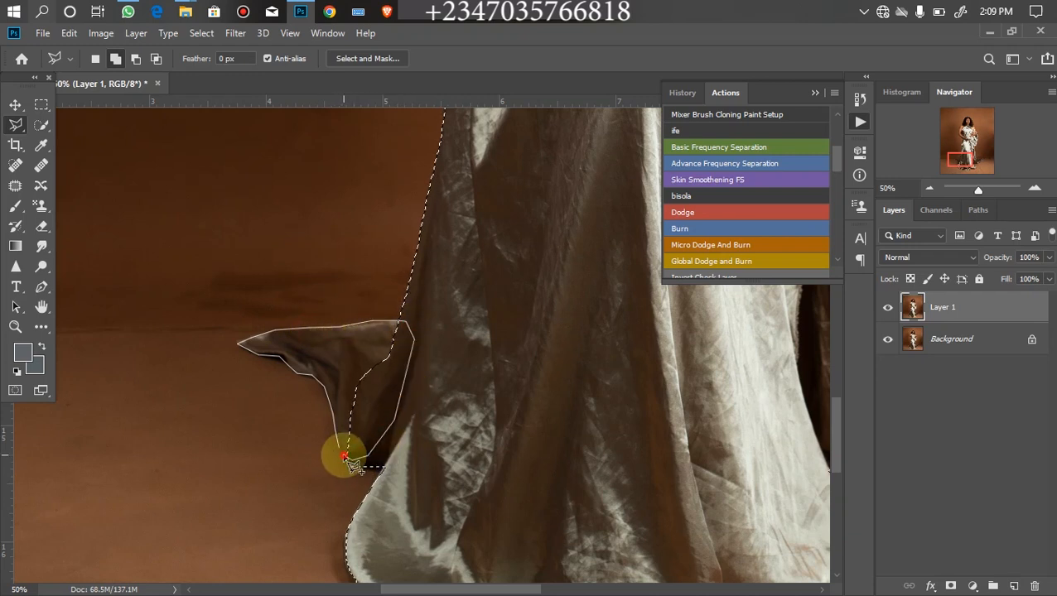
pyautogui.click(338, 453)
# Add the missed outer edge of the bare arm, from above the elbow up to the shoulder, to the selection
pyautogui.moveTo(425, 261)
pyautogui.mouseDown()
pyautogui.moveTo(403, 370)
pyautogui.moveTo(416, 448)
pyautogui.mouseUp()
pyautogui.moveTo(420, 323)
pyautogui.mouseDown()
pyautogui.moveTo(417, 387)
pyautogui.moveTo(432, 443)
pyautogui.mouseUp()
pyautogui.moveTo(427, 258); pyautogui.dragTo(449, 329)
pyautogui.moveTo(415, 297); pyautogui.dragTo(427, 374)
pyautogui.moveTo(371, 409)
pyautogui.mouseDown()
pyautogui.moveTo(377, 349)
pyautogui.moveTo(415, 411)
pyautogui.mouseUp()
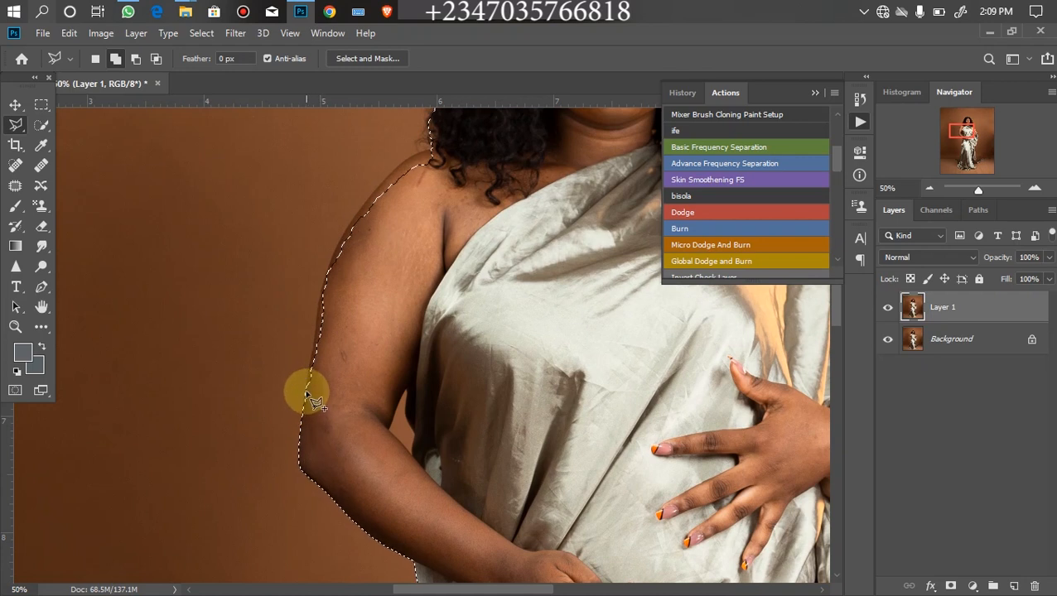
pyautogui.click(307, 396)
pyautogui.click(321, 308)
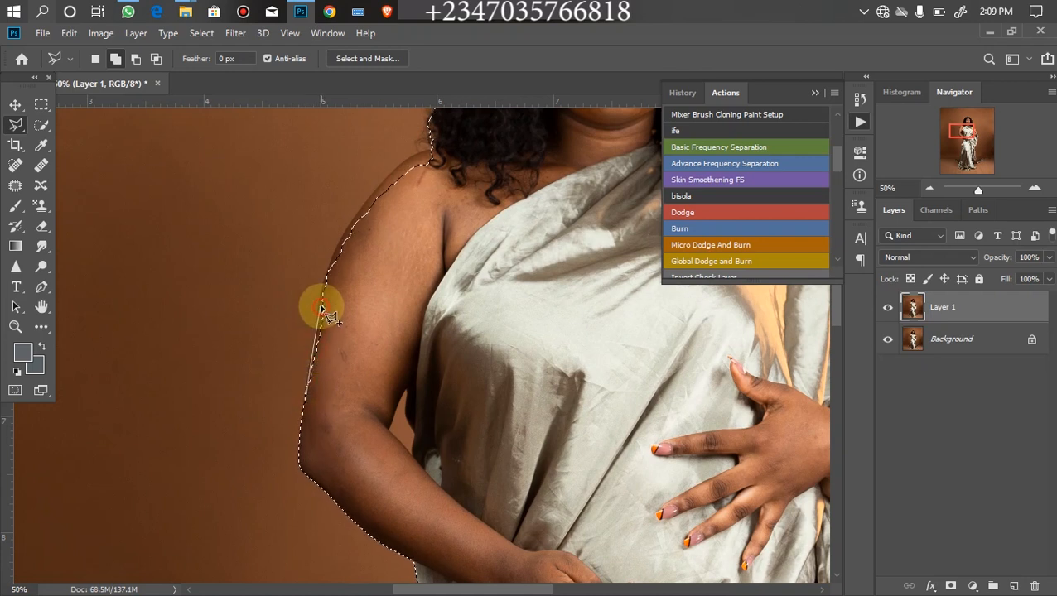
pyautogui.click(328, 267)
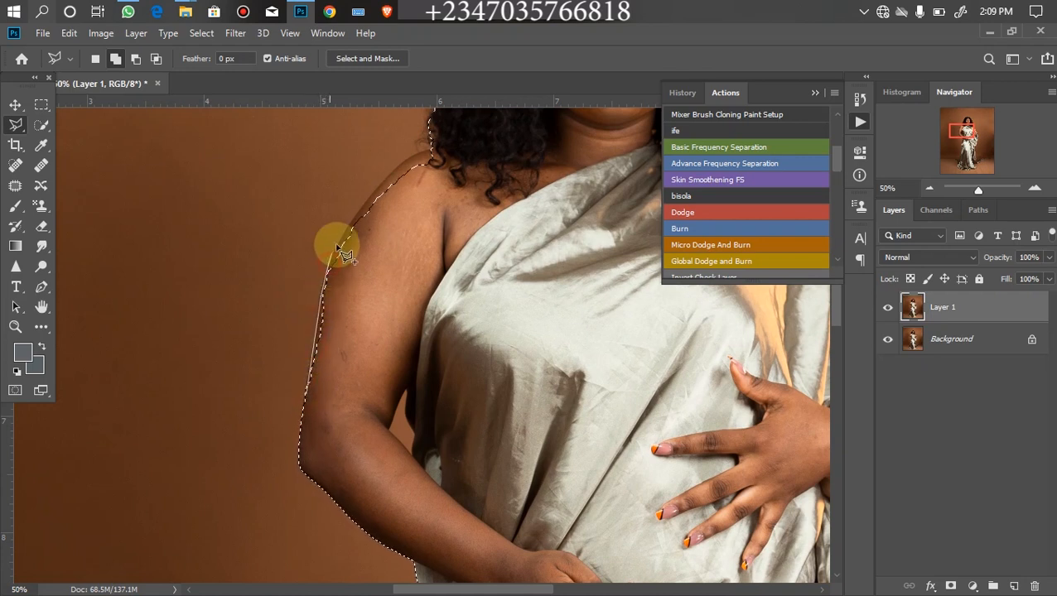
pyautogui.click(340, 387)
pyautogui.click(358, 370)
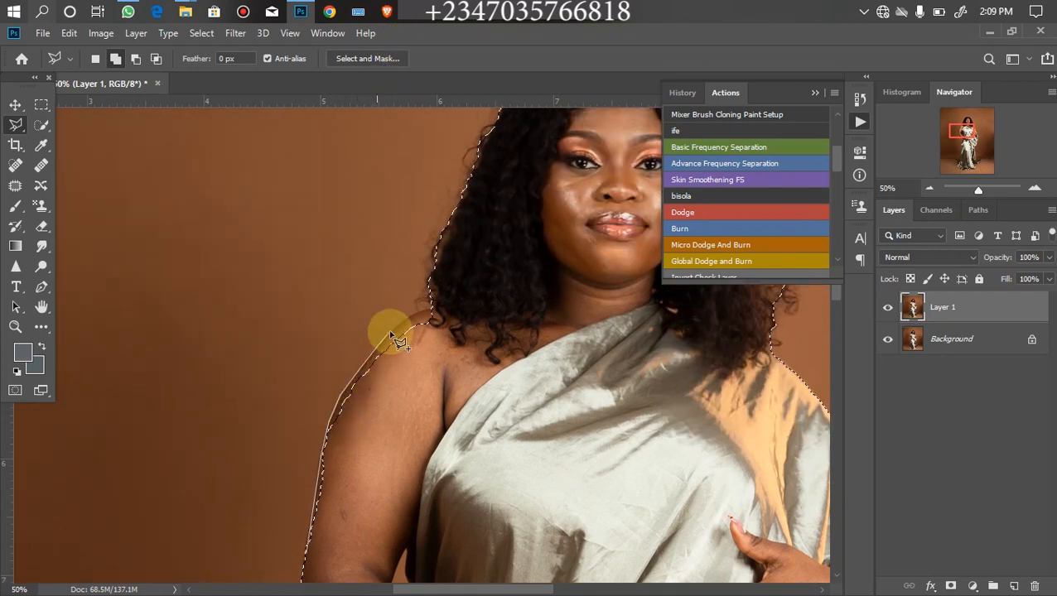
pyautogui.click(454, 310)
pyautogui.click(462, 332)
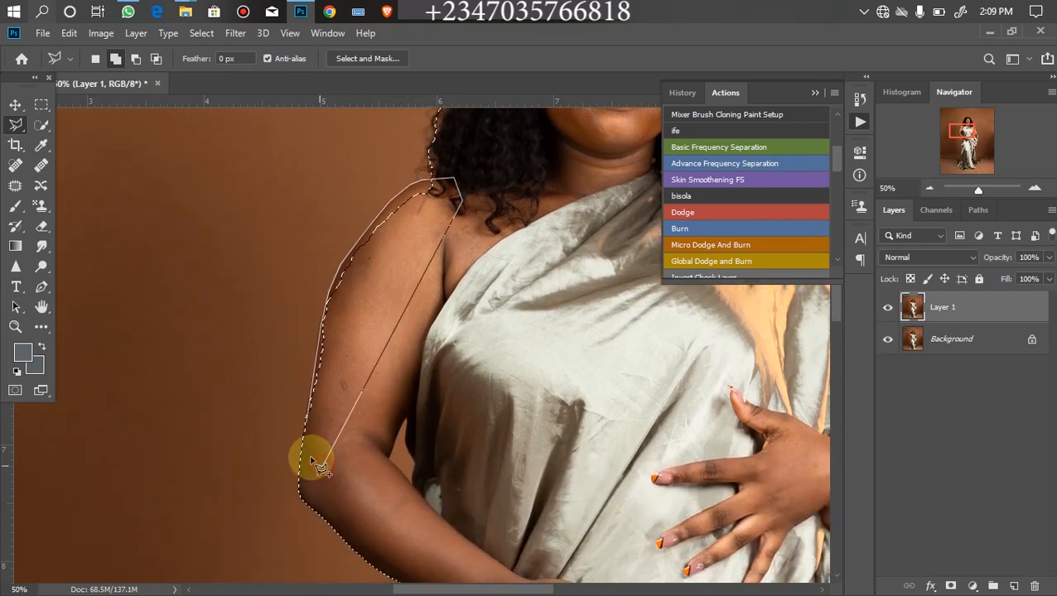
pyautogui.doubleClick(308, 451)
# Subtract the small backdrop gap between the bent bare arm and the dress from the selection
pyautogui.click(135, 58)
pyautogui.hotkey('ctrl', '+')
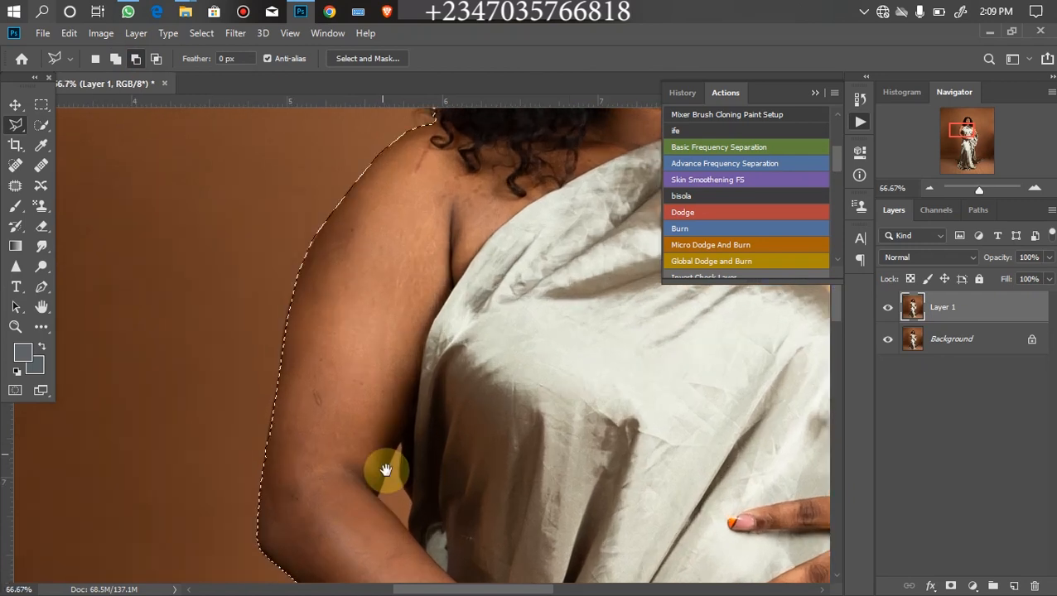
pyautogui.moveTo(385, 471); pyautogui.dragTo(390, 403)
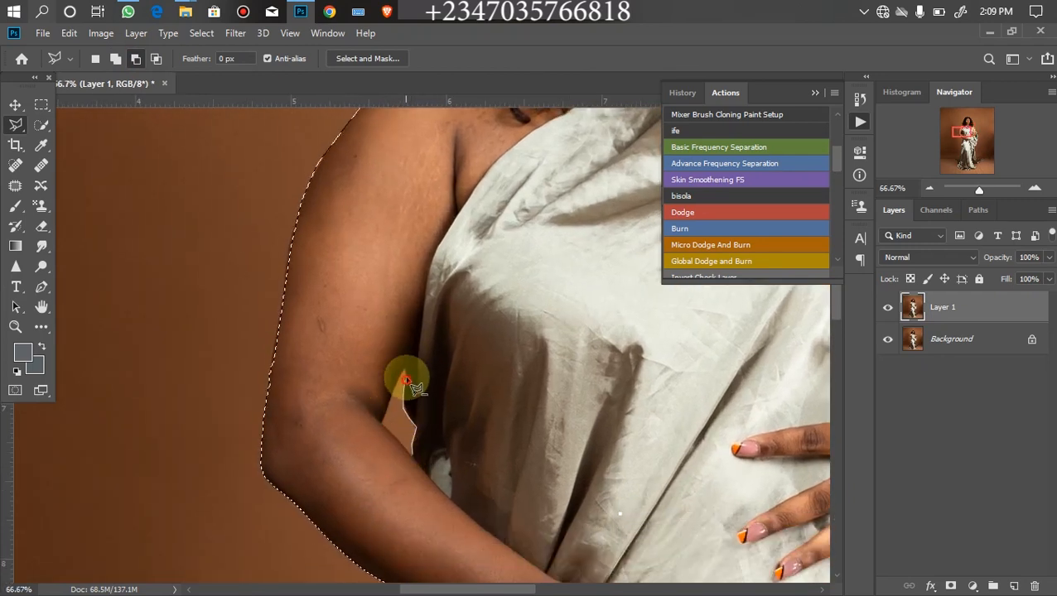
# Add the loose outer hair strands on both sides of the head to the selection with the Polygonal Lasso
pyautogui.moveTo(514, 149)
pyautogui.mouseDown()
pyautogui.moveTo(420, 465)
pyautogui.moveTo(319, 420)
pyautogui.mouseUp()
pyautogui.click(115, 59)
pyautogui.click(572, 413)
pyautogui.click(595, 432)
pyautogui.click(609, 418)
pyautogui.click(595, 352)
pyautogui.click(572, 412)
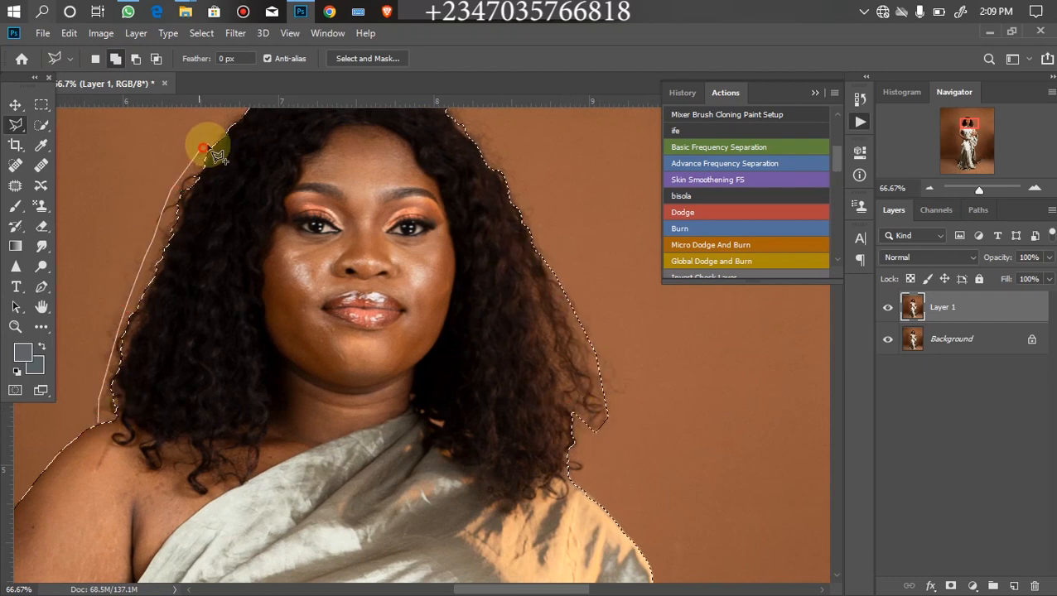
# Mask Layer 1 with the finished selection and hide the Background layer
pyautogui.hotkey('ctrl', '-')
pyautogui.moveTo(348, 530); pyautogui.dragTo(306, 141)
pyautogui.moveTo(290, 436); pyautogui.dragTo(277, 133)
pyautogui.moveTo(356, 530)
pyautogui.mouseDown()
pyautogui.moveTo(340, 315)
pyautogui.moveTo(357, 513)
pyautogui.mouseUp()
pyautogui.hotkey('ctrl', '-')
pyautogui.hotkey('ctrl', '-')
pyautogui.hotkey('ctrl', '-')
pyautogui.hotkey('ctrl', '-')
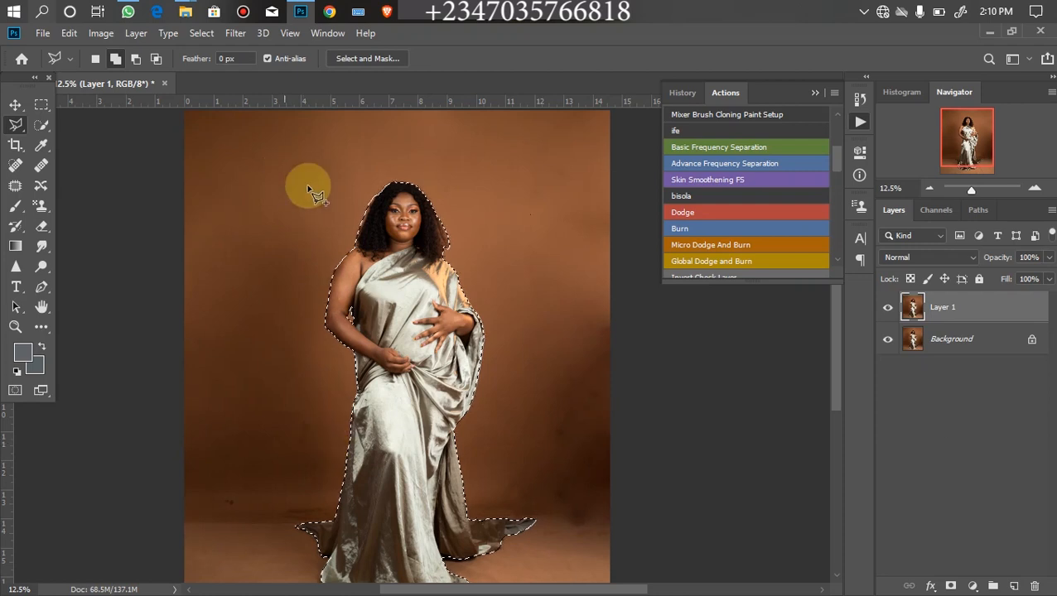
pyautogui.click(950, 586)
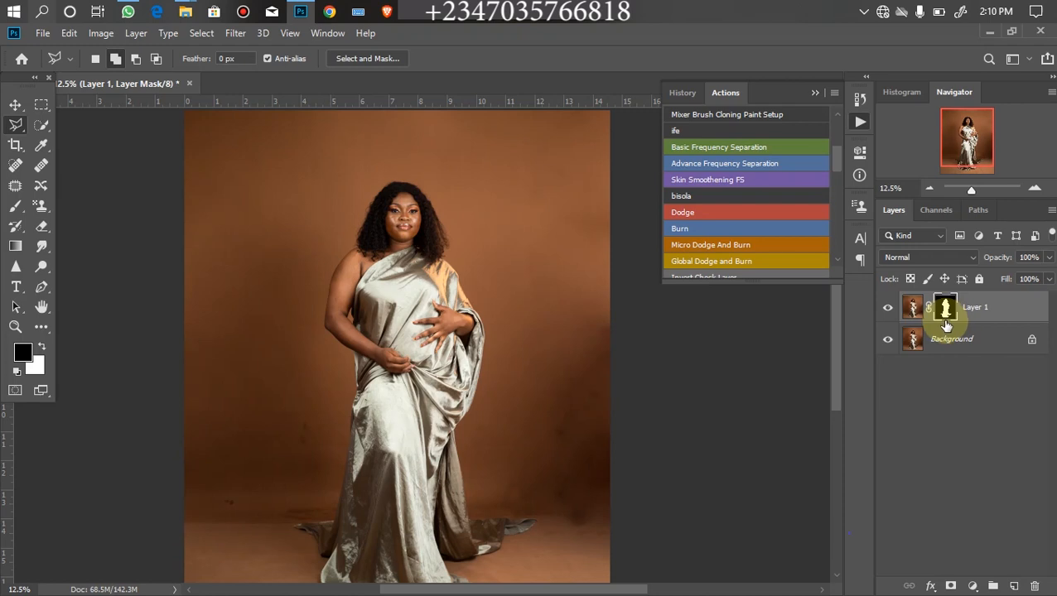
pyautogui.click(887, 339)
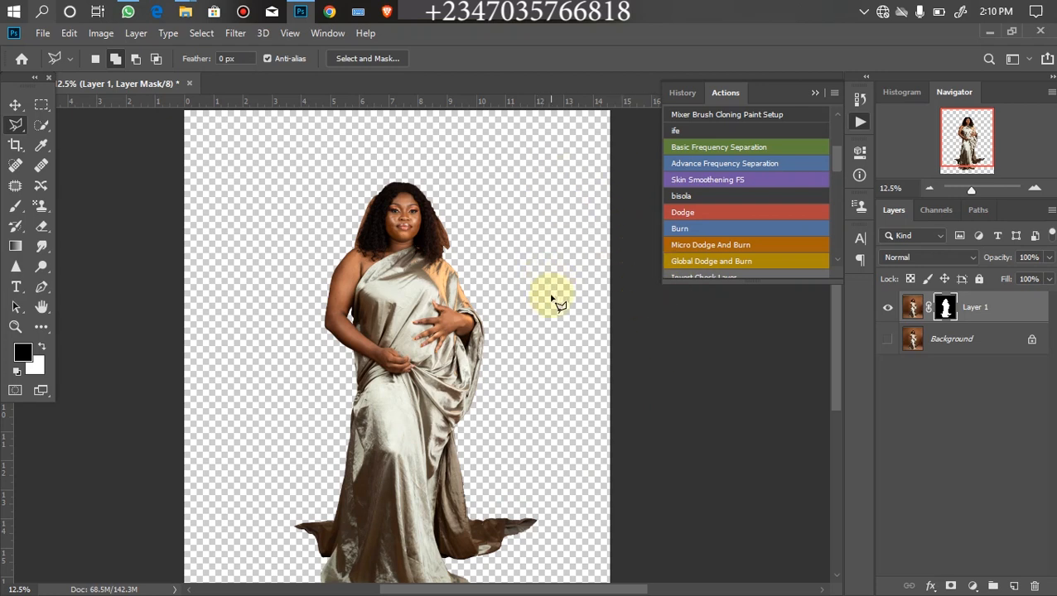
# Refine Layer 1's mask along both sides of the hair with the Refine Edge Brush to clear the leftover brown backdrop
pyautogui.hotkey('ctrl', '+')
pyautogui.hotkey('ctrl', '+')
pyautogui.moveTo(403, 217); pyautogui.dragTo(373, 386)
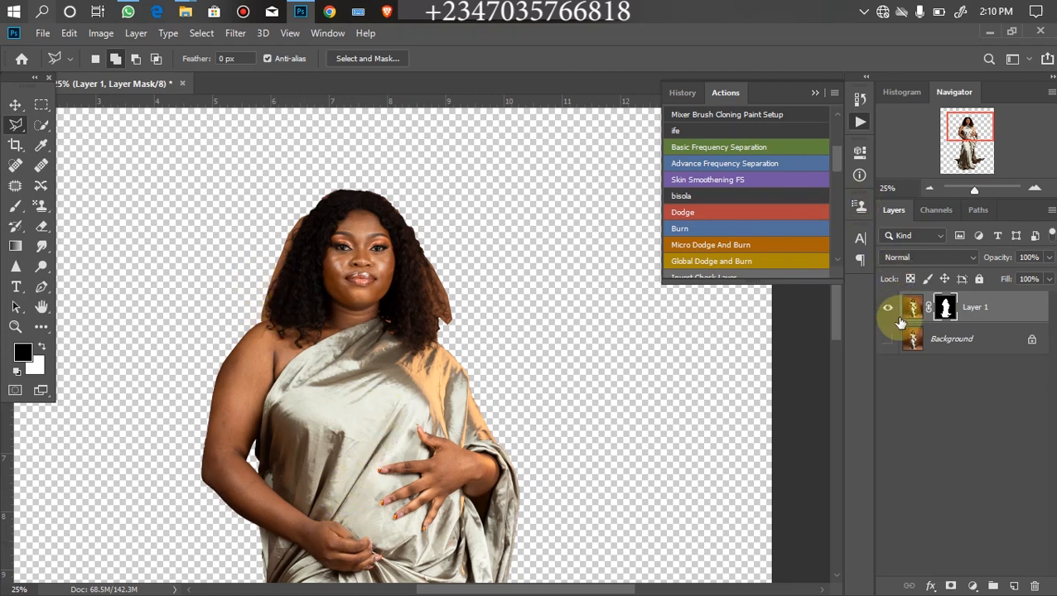
pyautogui.doubleClick(945, 309)
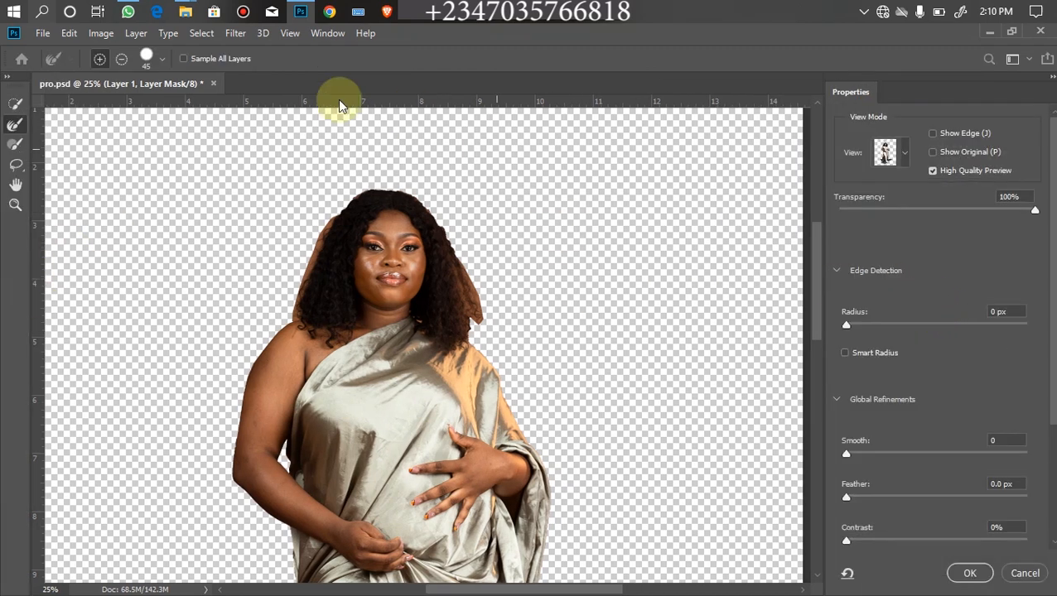
pyautogui.click(15, 129)
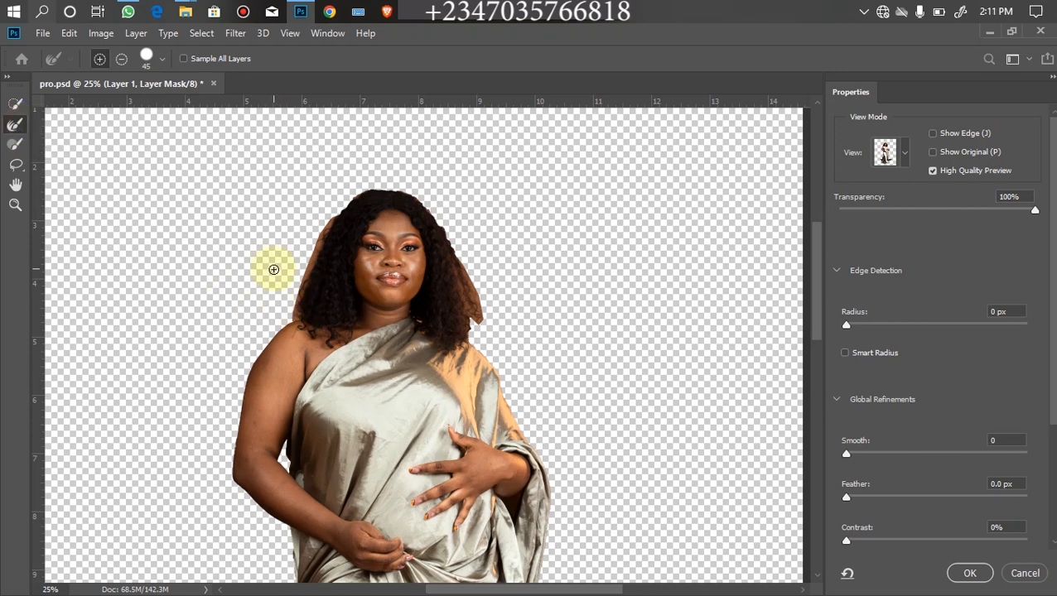
pyautogui.moveTo(292, 315); pyautogui.dragTo(299, 289)
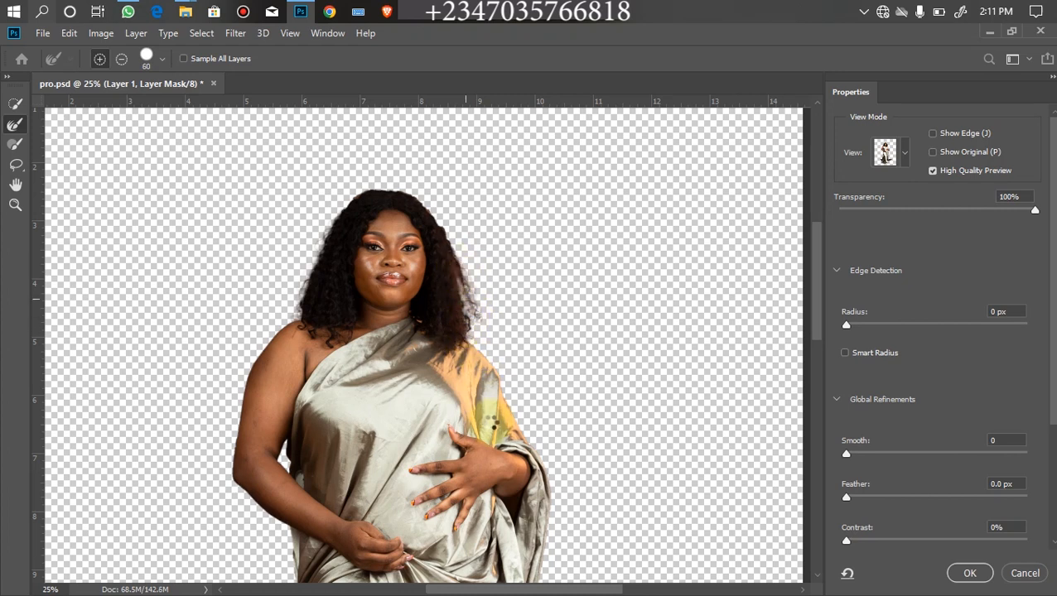
pyautogui.hotkey('ctrl', '-')
pyautogui.hotkey('ctrl', '-')
pyautogui.hotkey('ctrl', '+')
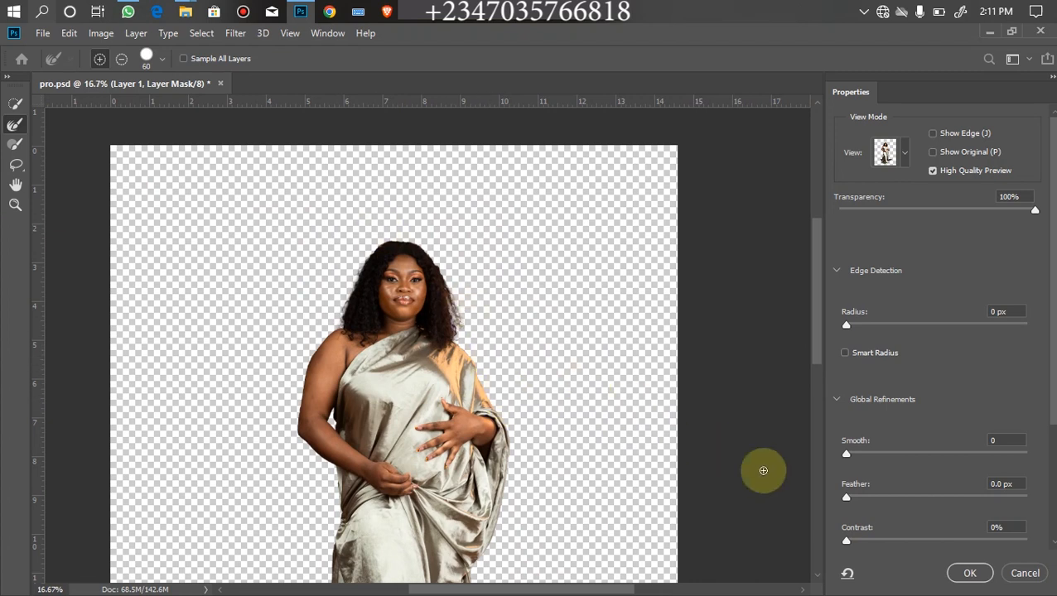
pyautogui.press('Return')
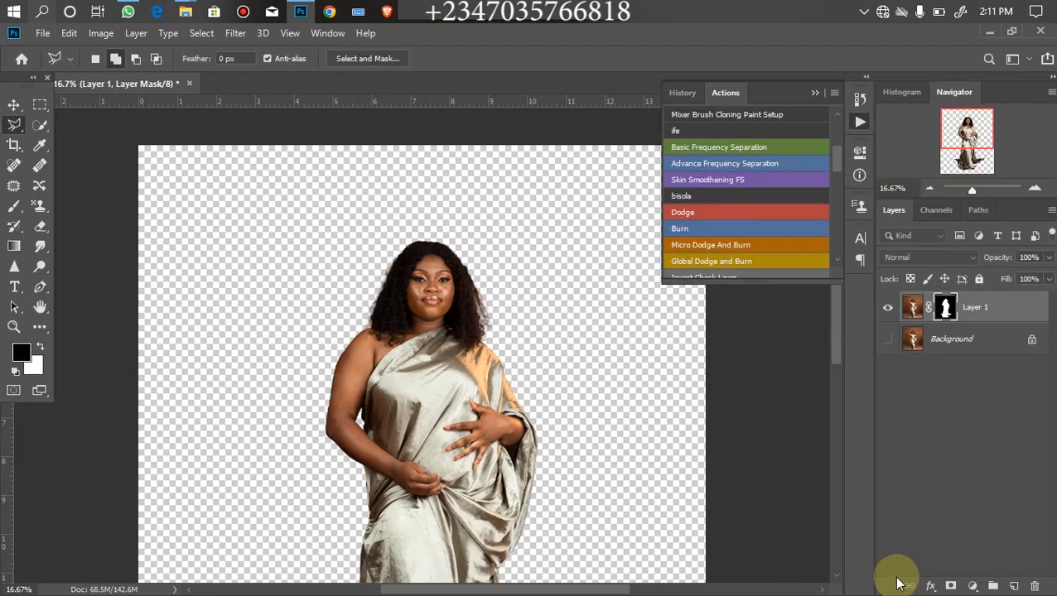
# Show the Background layer again and duplicate it
pyautogui.click(888, 340)
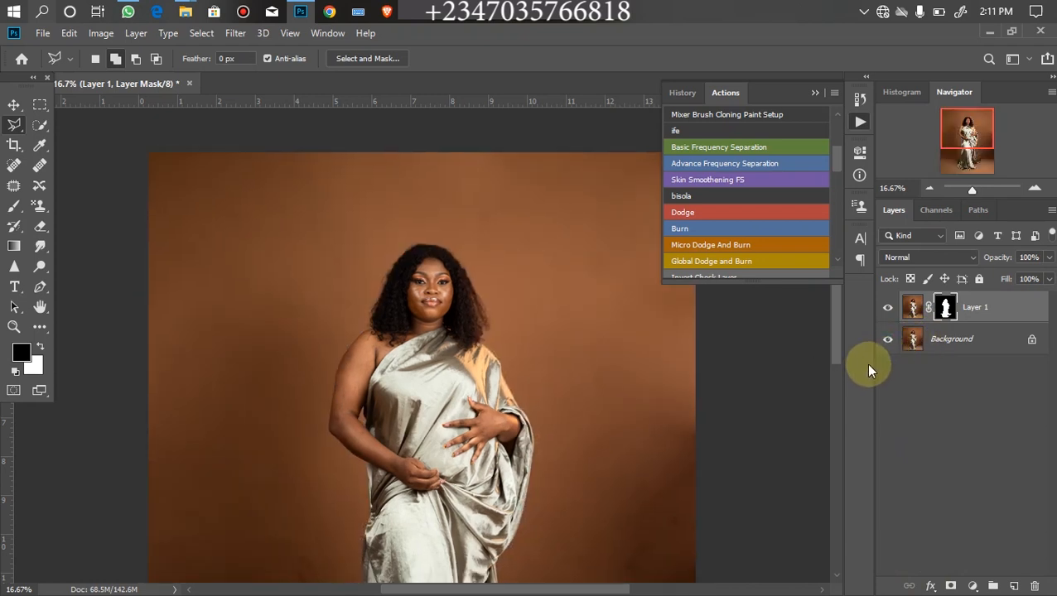
pyautogui.hotkey('ctrl', '-')
pyautogui.hotkey('ctrl', '-')
pyautogui.hotkey('ctrl', '-')
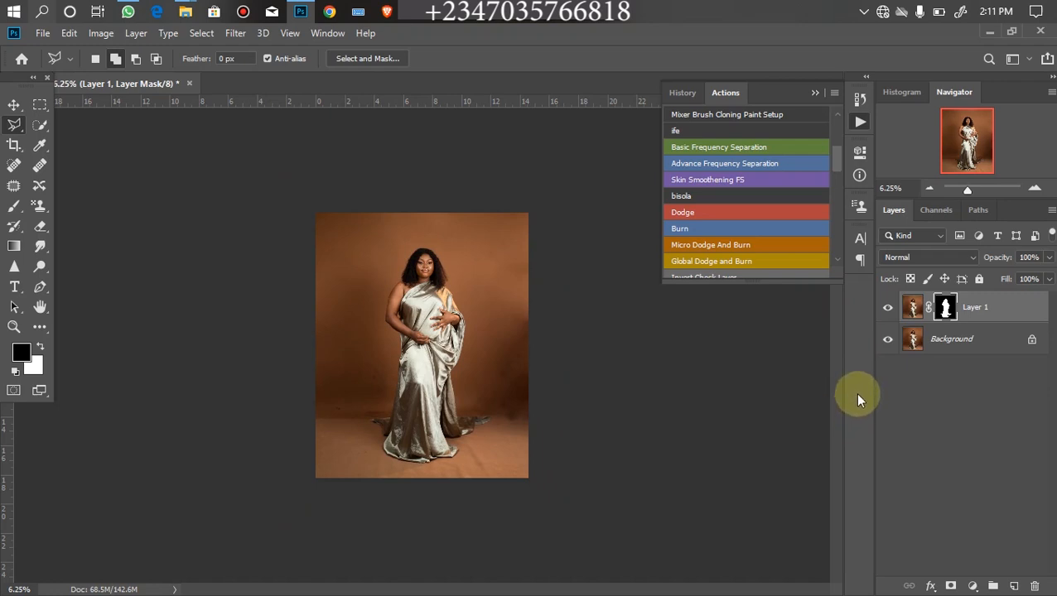
pyautogui.click(963, 348)
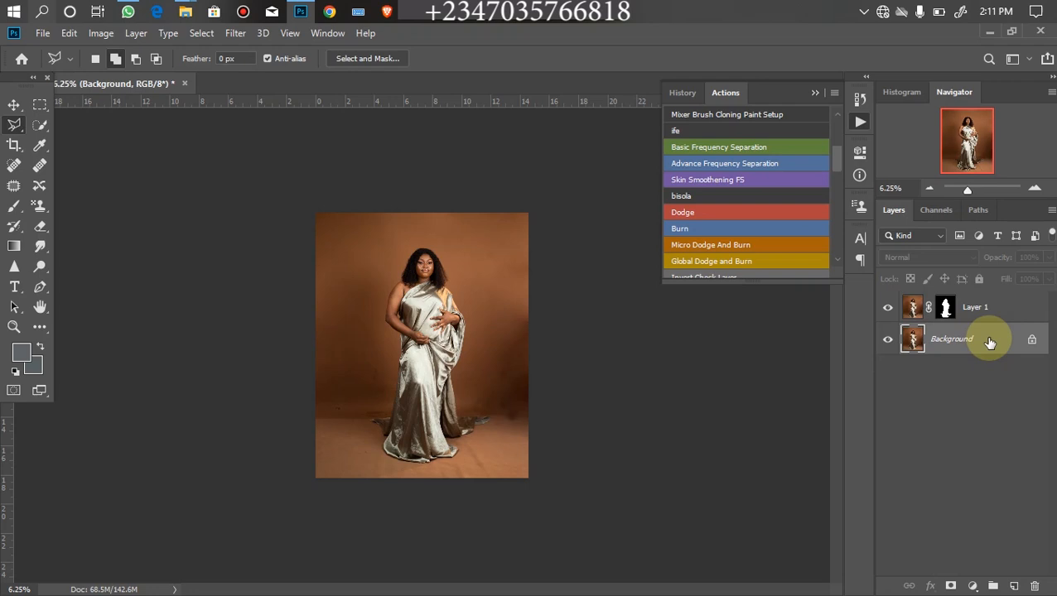
pyautogui.hotkey('ctrl', 'j')
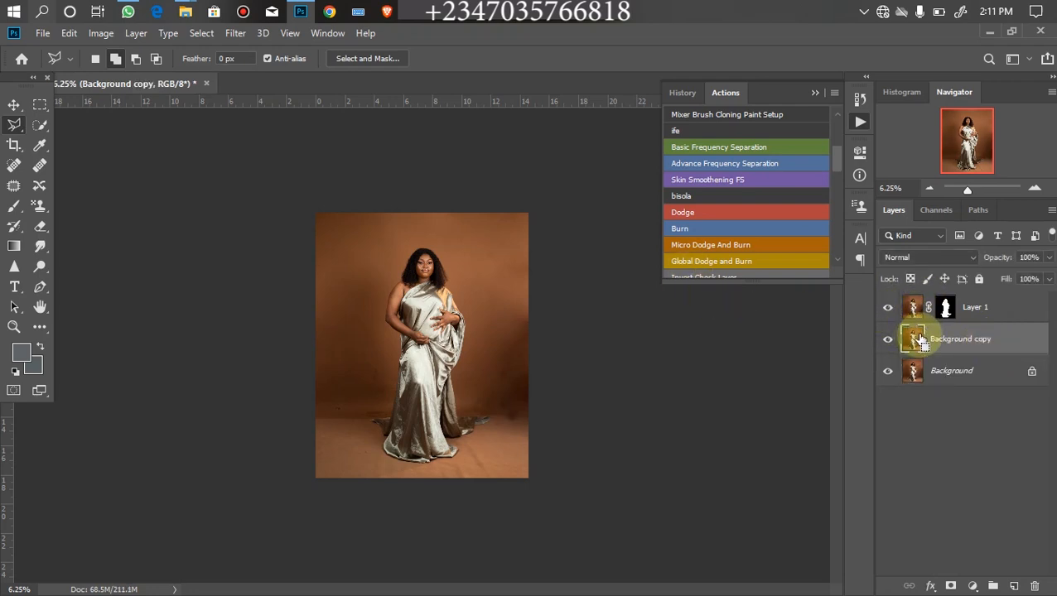
# Load Layer 1's mask as a selection and expand it by 8 pixels, keeping Background copy active
pyautogui.keyDown('ctrl'); pyautogui.click(946, 308); pyautogui.keyUp('ctrl')
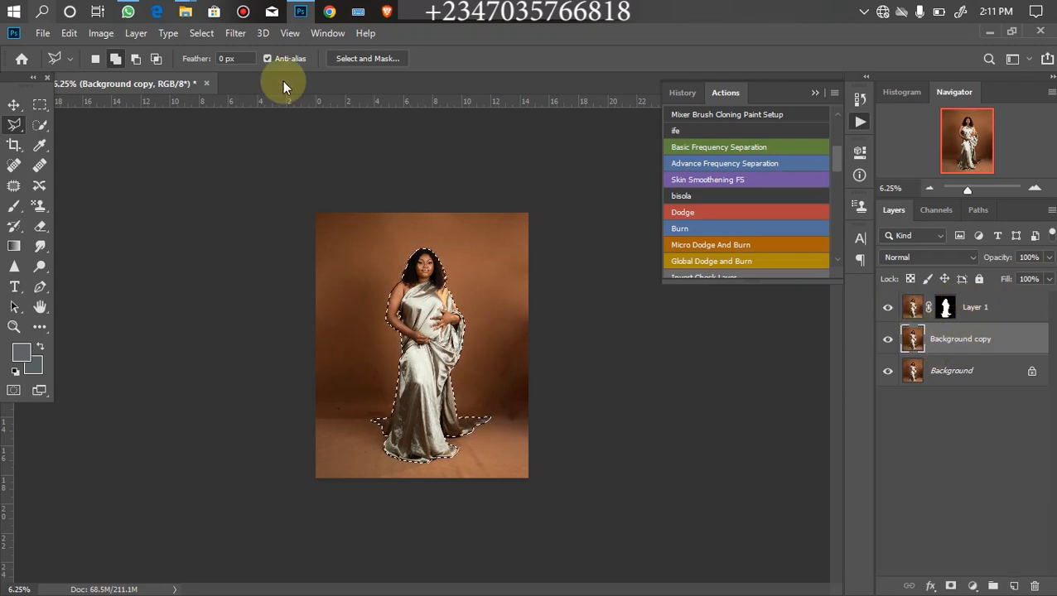
pyautogui.click(198, 33)
pyautogui.moveTo(249, 254)
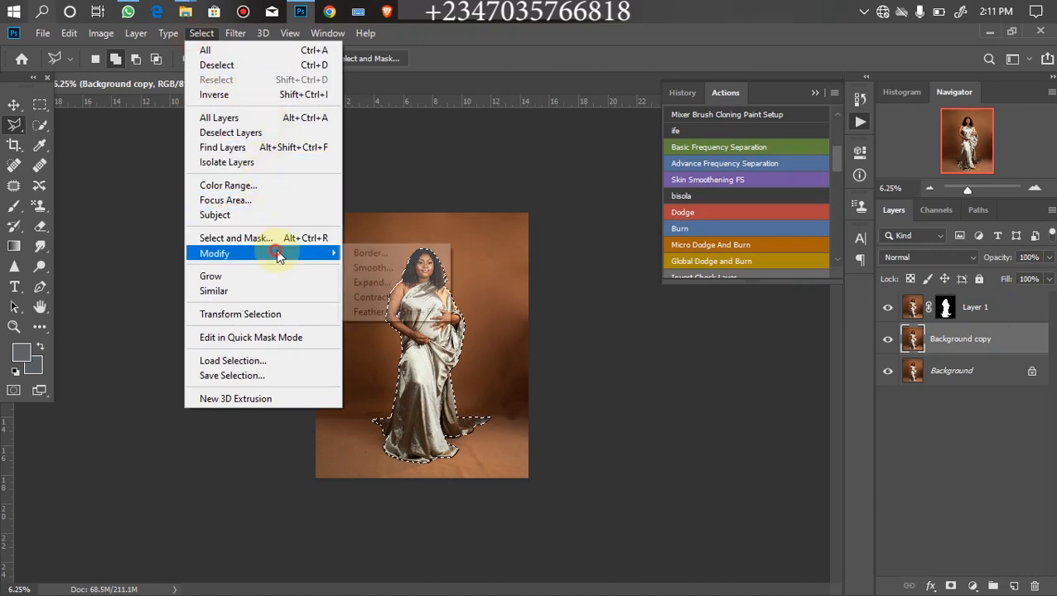
pyautogui.click(368, 283)
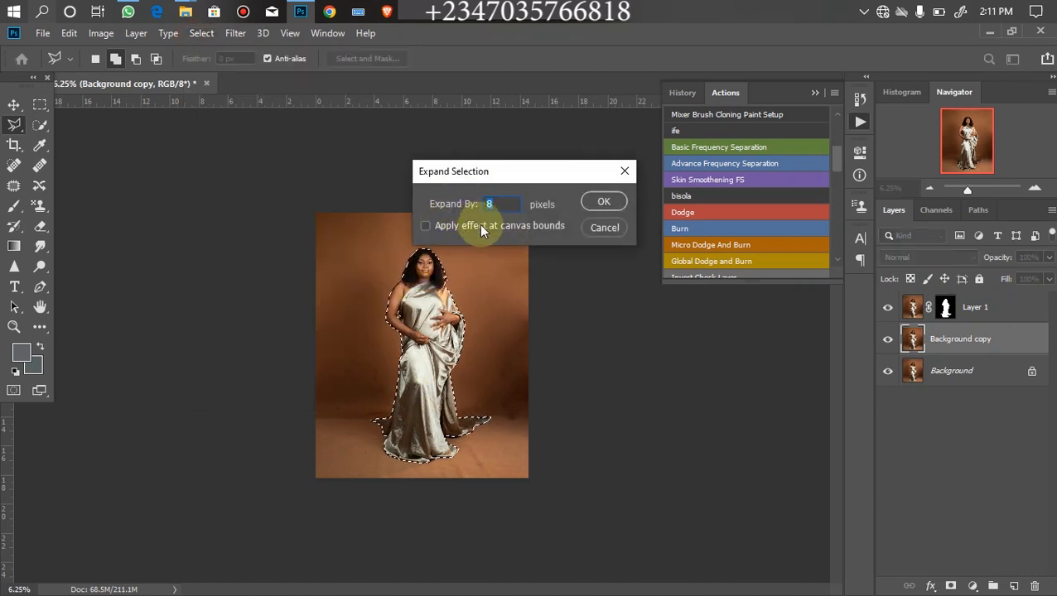
pyautogui.press('Return')
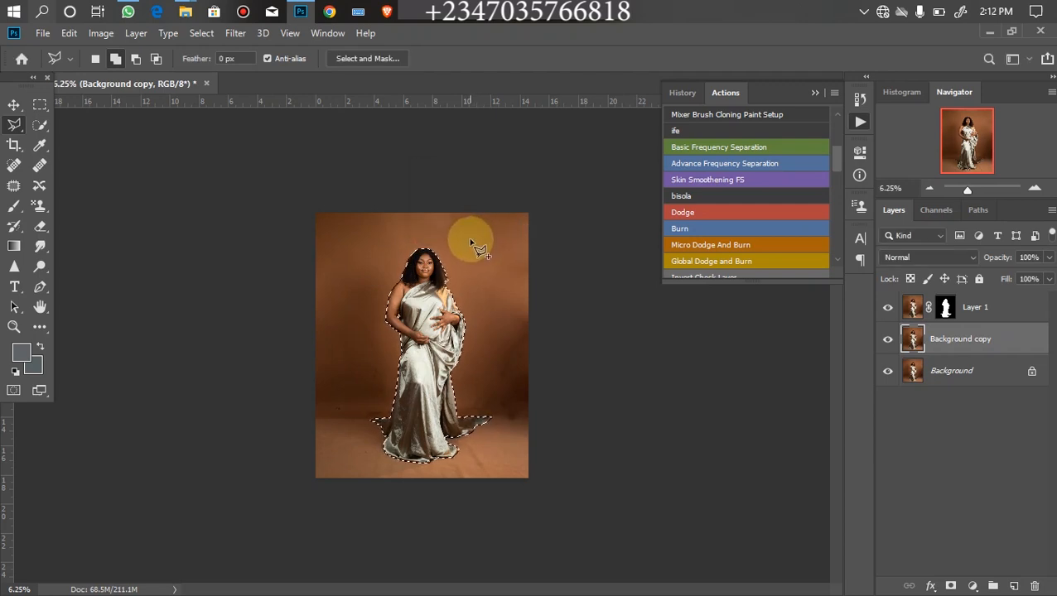
# Delete the selected woman from Background copy, deselect, and check the cut-out hole with the other layers temporarily hidden
pyautogui.hotkey('ctrl', 'd')
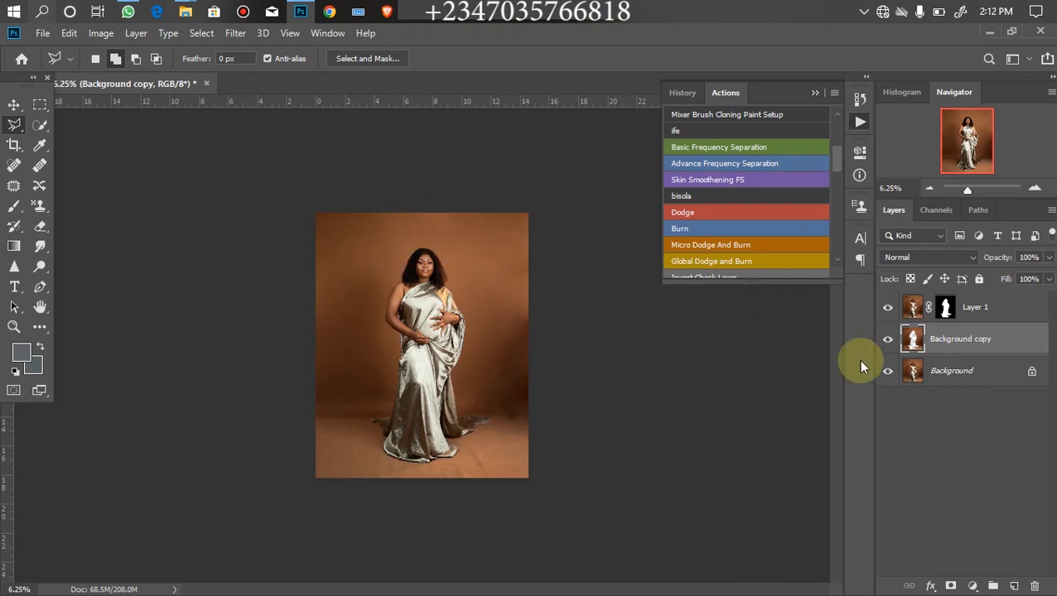
pyautogui.click(888, 373)
pyautogui.click(887, 308)
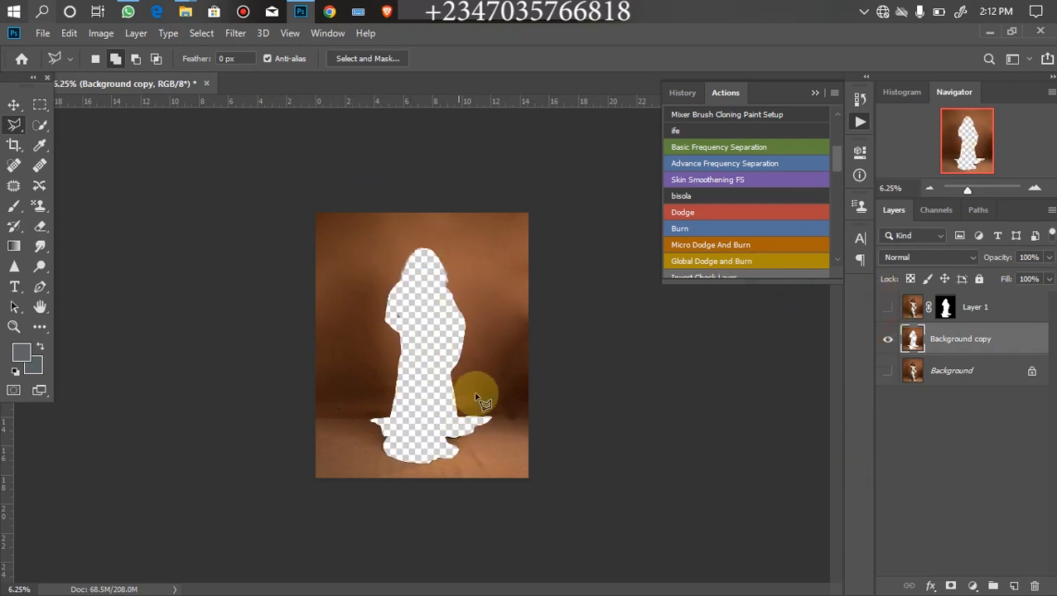
pyautogui.click(887, 307)
pyautogui.click(888, 371)
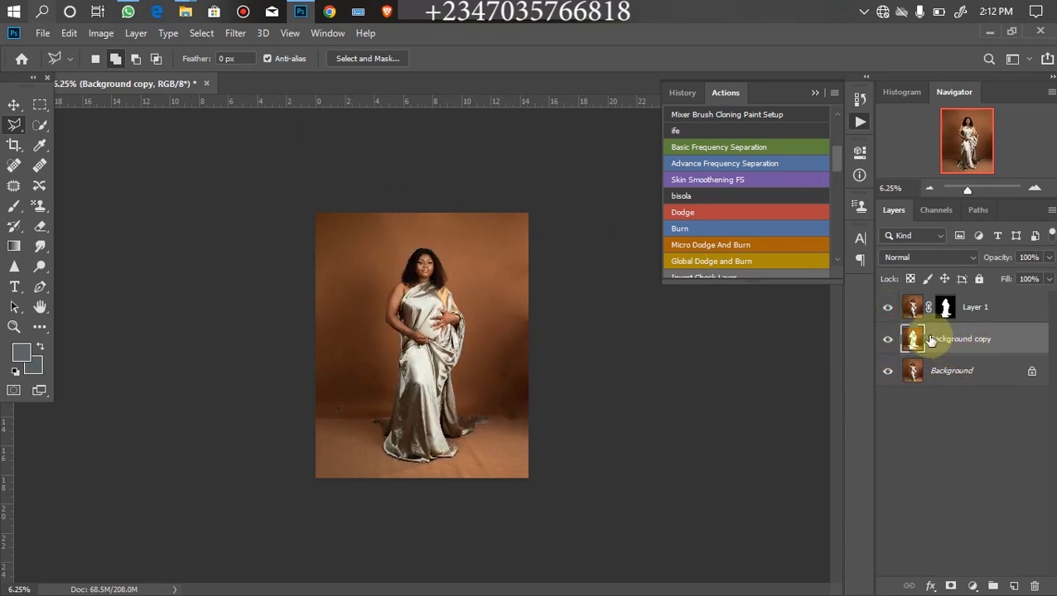
# Apply a strong Gaussian Blur to the Background copy layer to smooth the backdrop and floor
pyautogui.click(233, 35)
pyautogui.moveTo(370, 212)
pyautogui.click(465, 267)
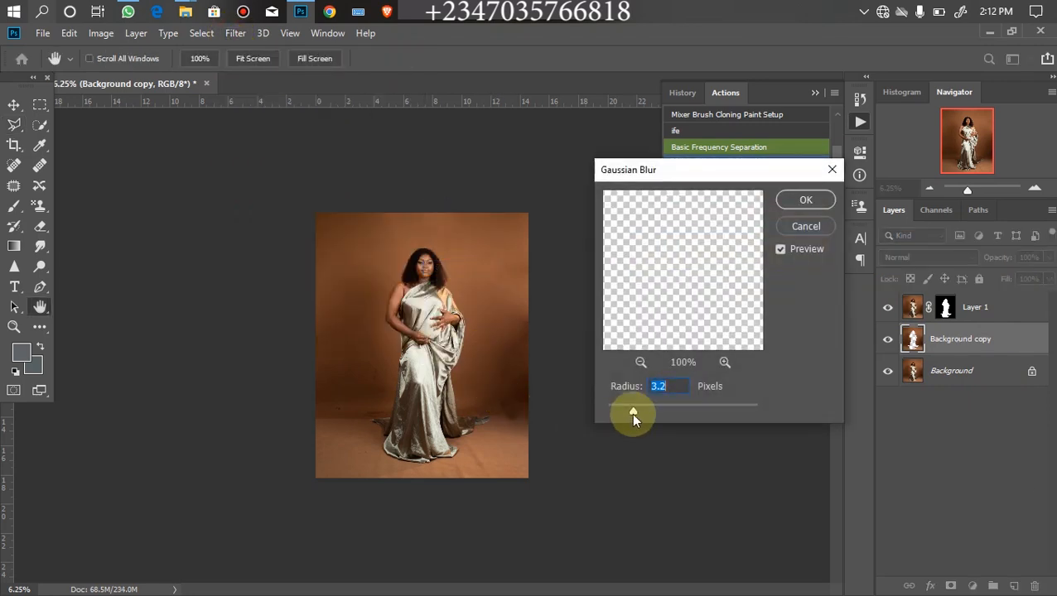
pyautogui.moveTo(633, 417); pyautogui.dragTo(654, 412)
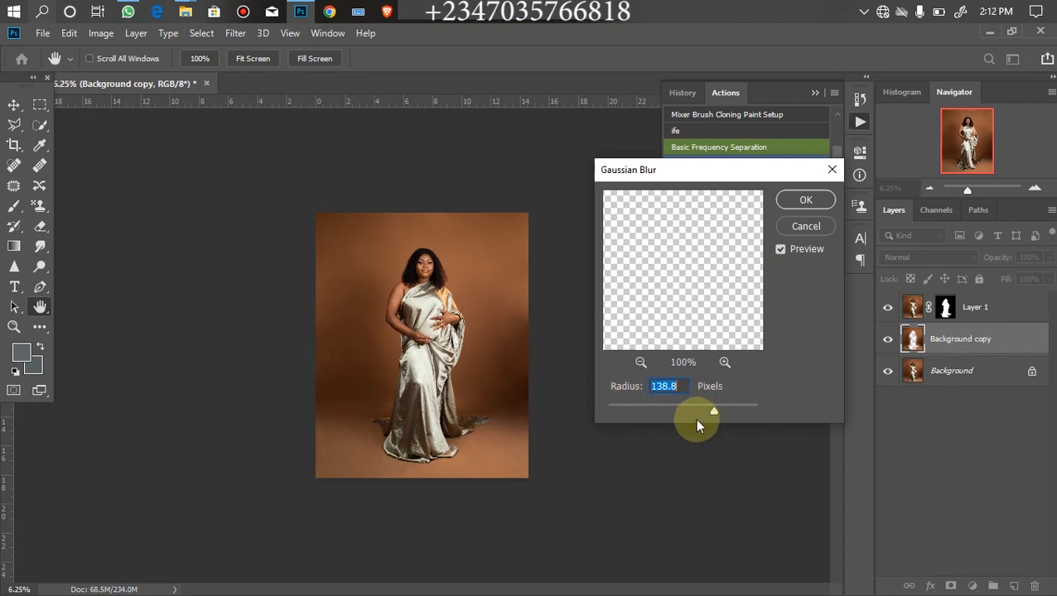
pyautogui.moveTo(709, 413); pyautogui.dragTo(706, 409)
pyautogui.click(795, 200)
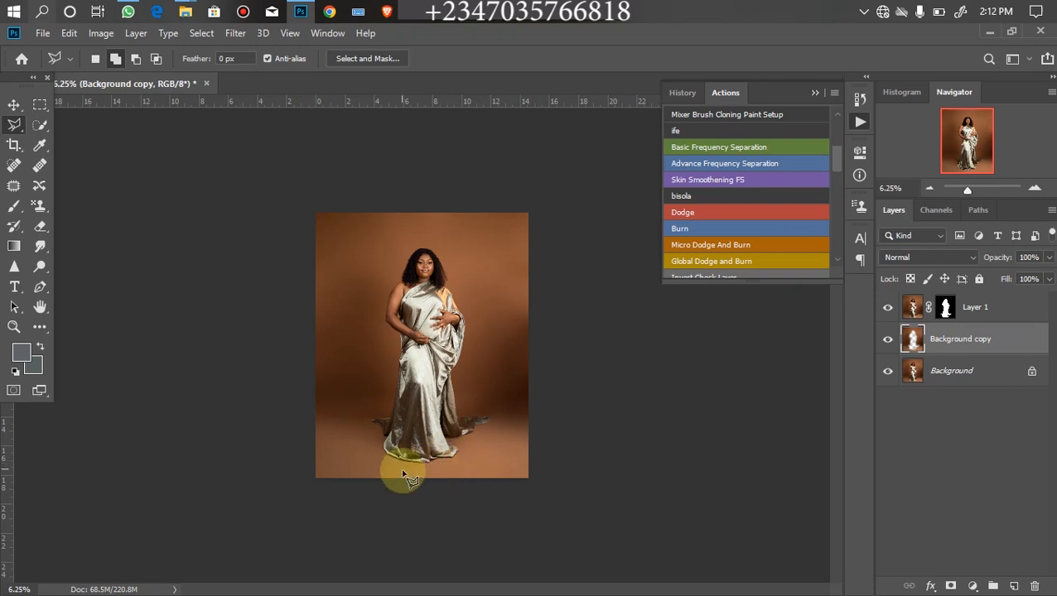
# Add a white layer mask to the blurred Background copy layer, with black as the foreground colour
pyautogui.hotkey('ctrl', '+')
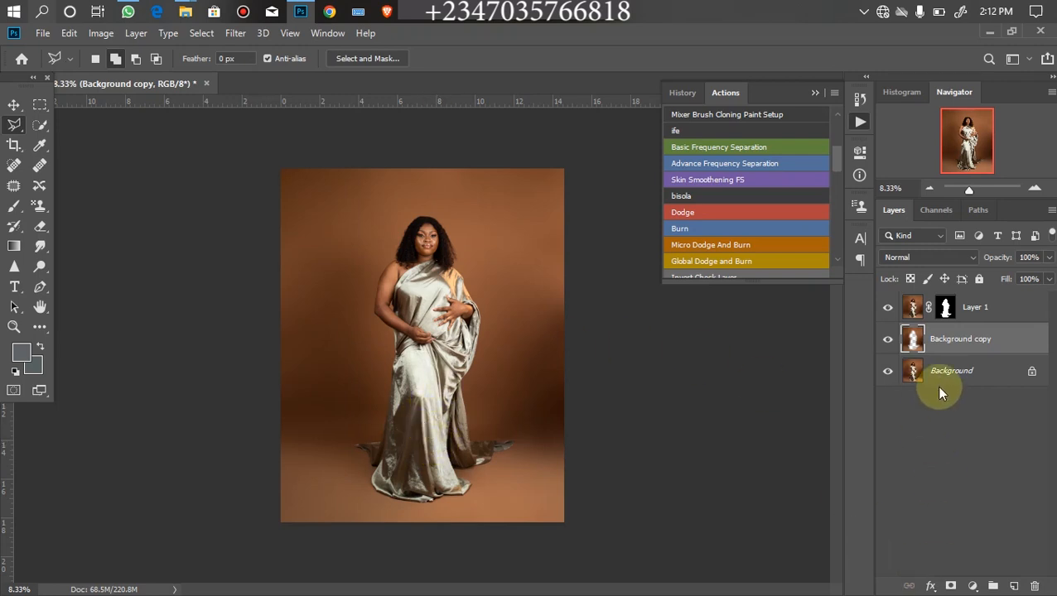
pyautogui.click(950, 586)
pyautogui.click(15, 371)
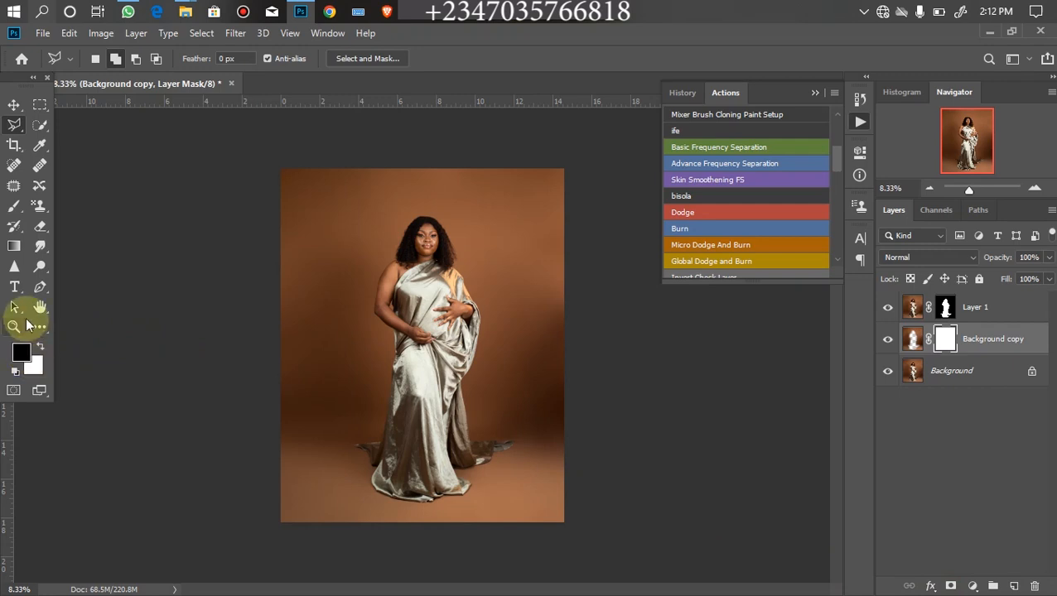
# Paint black on Background copy's mask around the dress hem with a soft brush of size 800 to restore the unblurred floor
pyautogui.click(14, 206)
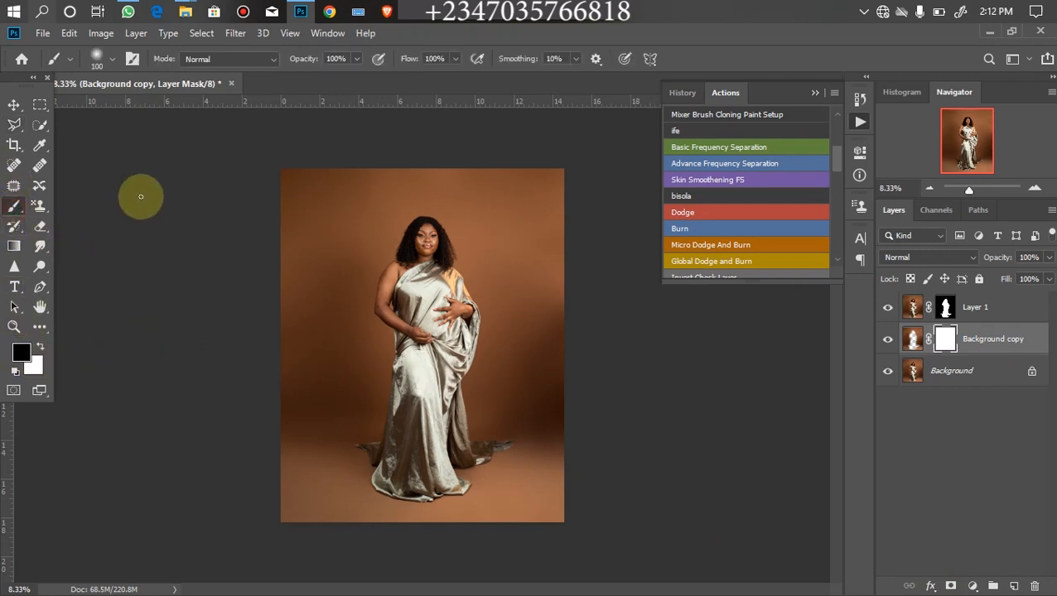
pyautogui.press(']')
pyautogui.press(']')
pyautogui.press(']')
pyautogui.press(']')
pyautogui.press(']')
pyautogui.press(']')
pyautogui.press(']')
pyautogui.press(']')
pyautogui.press(']')
pyautogui.press(']')
pyautogui.press(']')
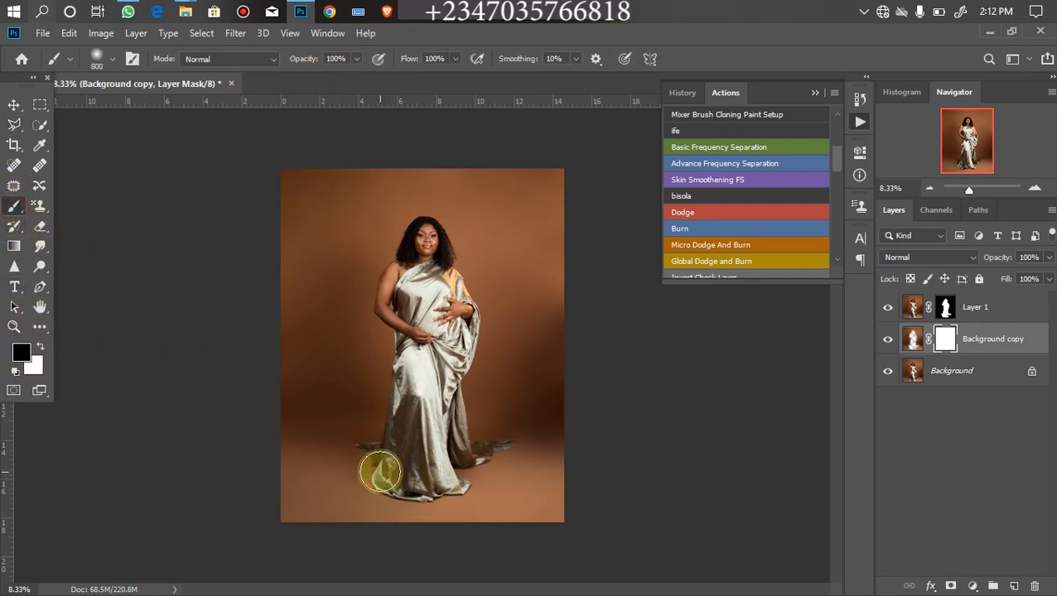
pyautogui.moveTo(377, 474)
pyautogui.mouseDown()
pyautogui.moveTo(449, 481)
pyautogui.moveTo(452, 471)
pyautogui.moveTo(465, 481)
pyautogui.moveTo(398, 480)
pyautogui.moveTo(411, 490)
pyautogui.moveTo(479, 495)
pyautogui.mouseUp()
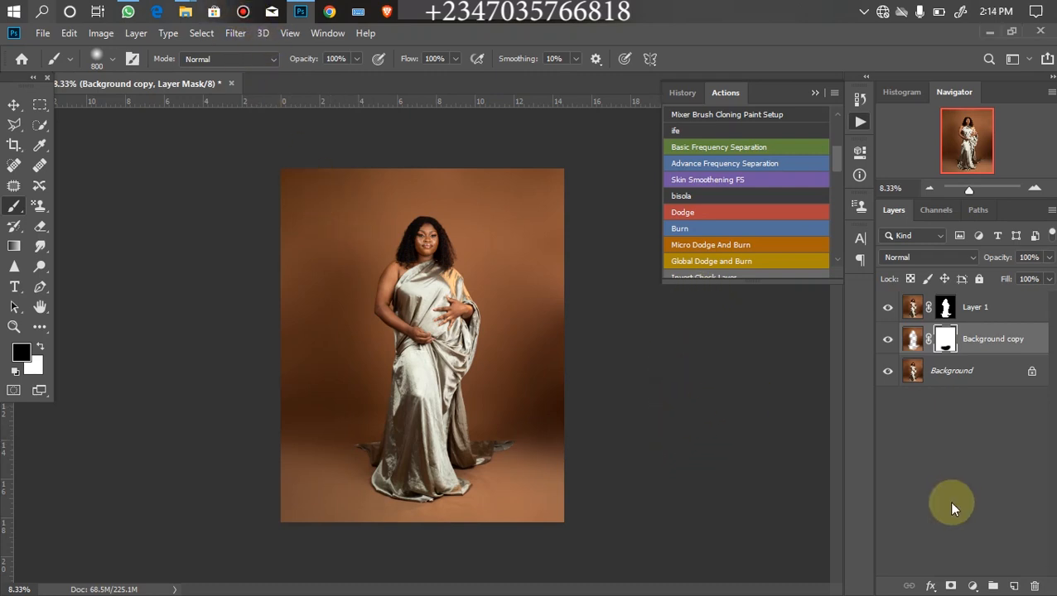
# Create a new layer above Background copy and sample the backdrop's brown, 62412b, as the foreground colour for the Gradient tool
pyautogui.click(1014, 585)
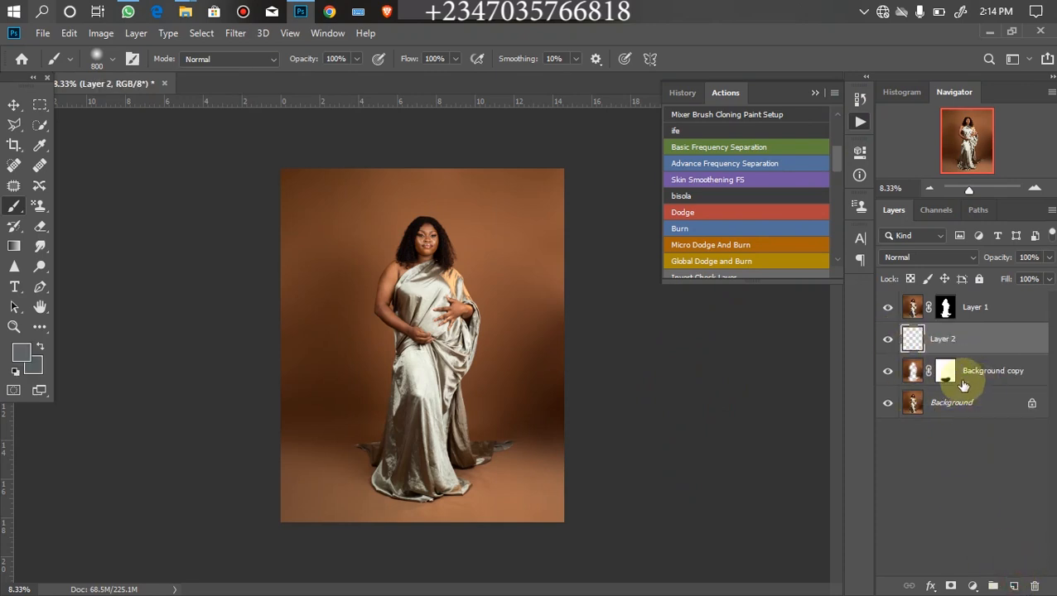
pyautogui.click(17, 244)
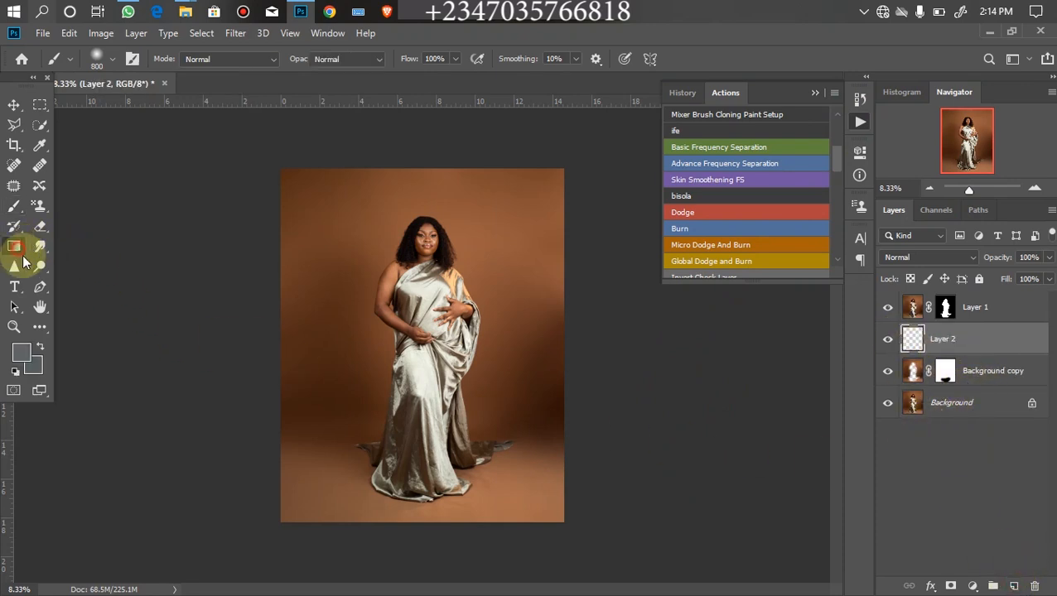
pyautogui.click(25, 355)
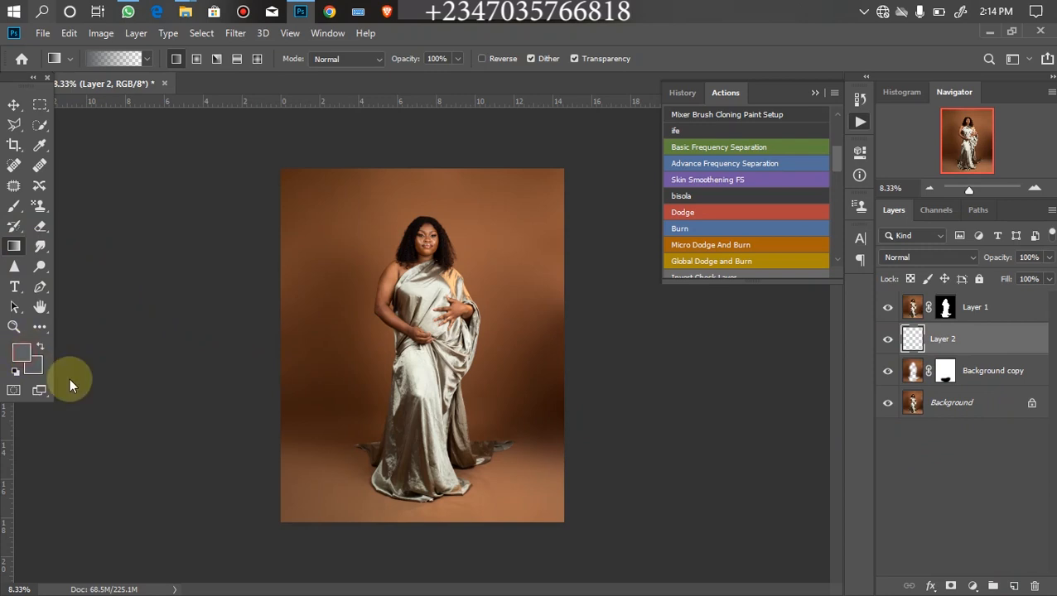
pyautogui.click(320, 239)
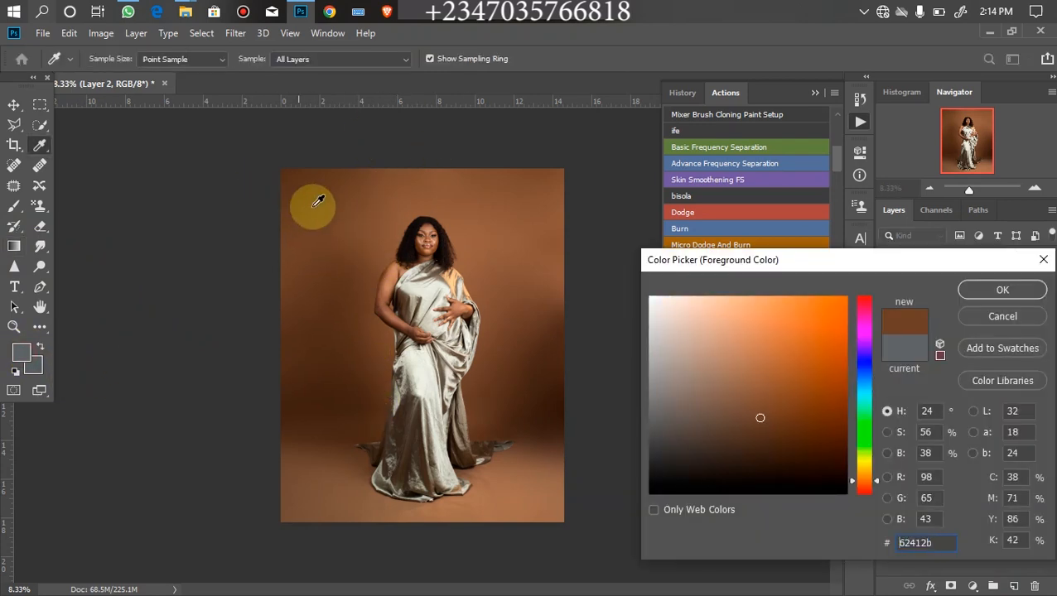
pyautogui.click(979, 292)
pyautogui.press('g')
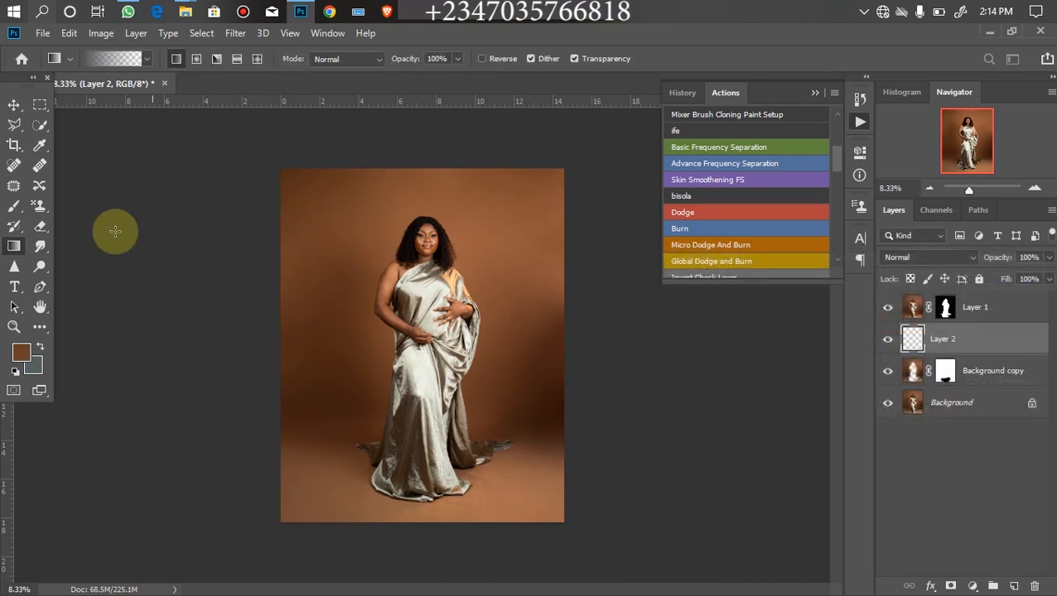
# Draw a Foreground to Transparent linear gradient down Layer 2 from above to below the canvas, and compare with the layer hidden
pyautogui.click(101, 62)
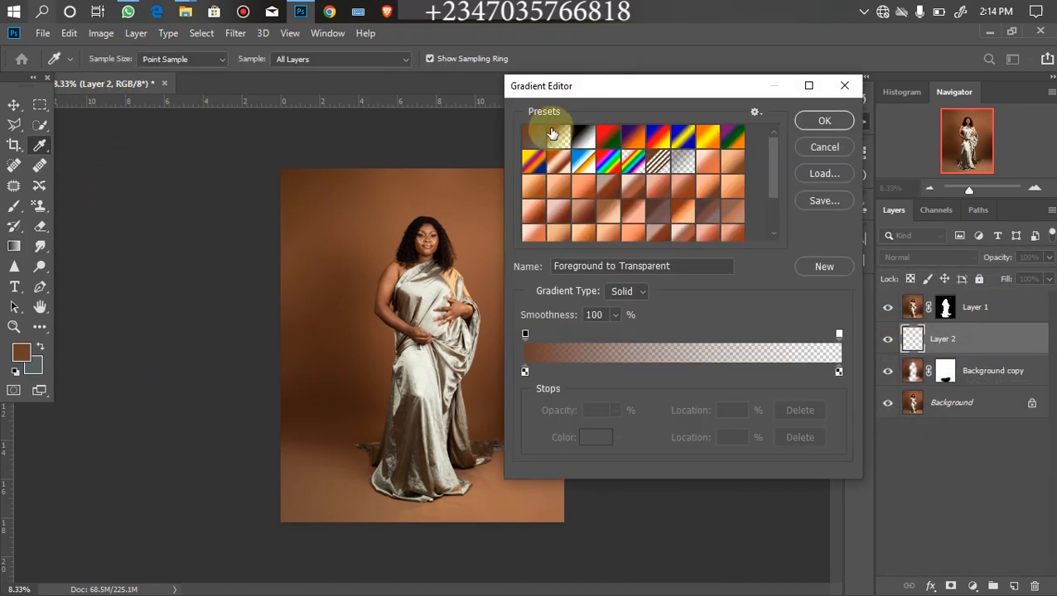
pyautogui.click(820, 121)
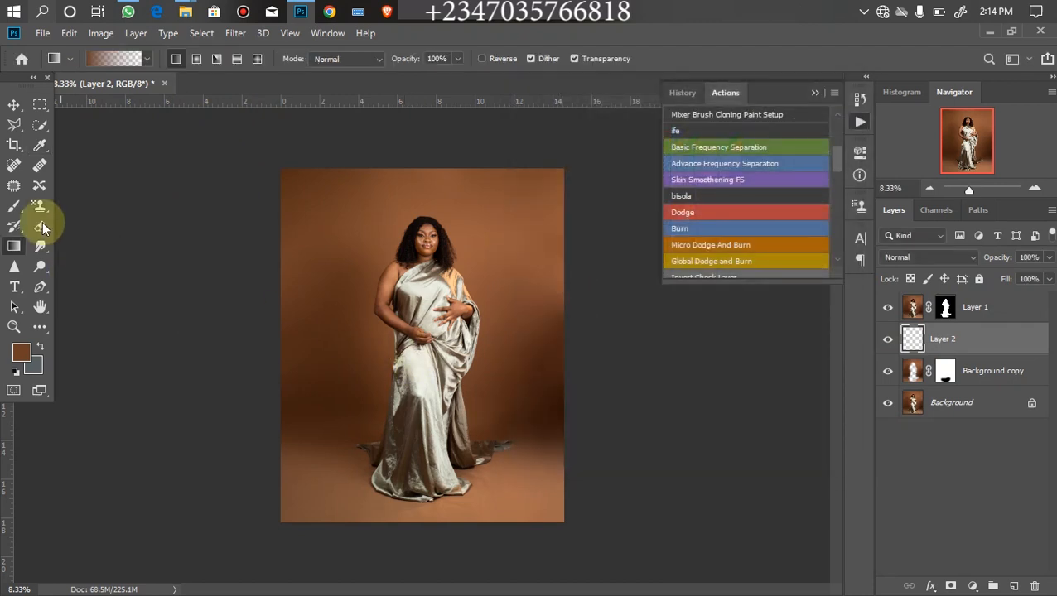
pyautogui.hotkey('ctrl', '-')
pyautogui.moveTo(412, 112); pyautogui.dragTo(420, 568)
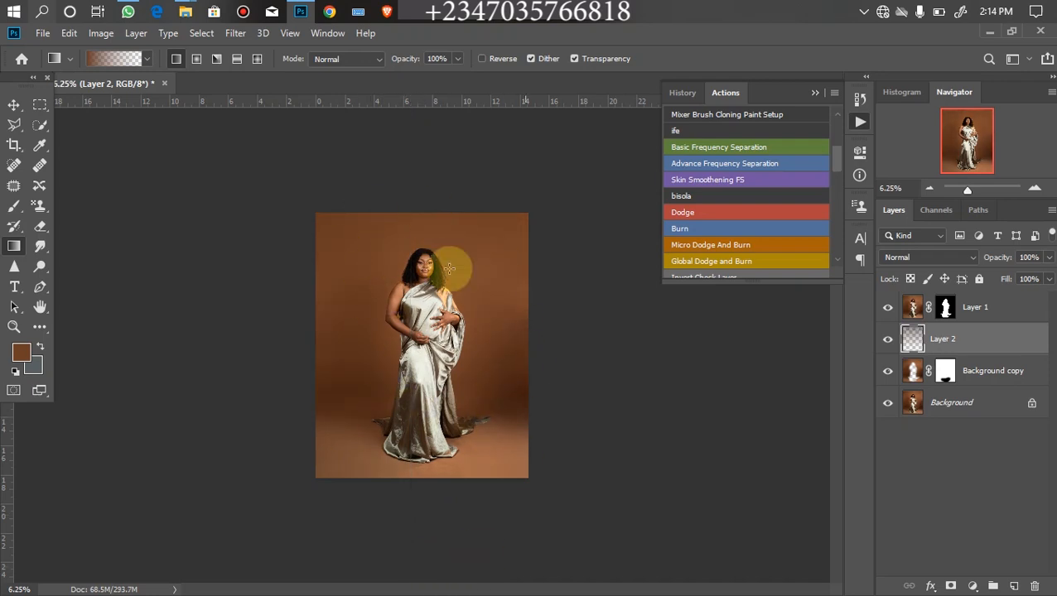
pyautogui.click(887, 339)
pyautogui.click(887, 339)
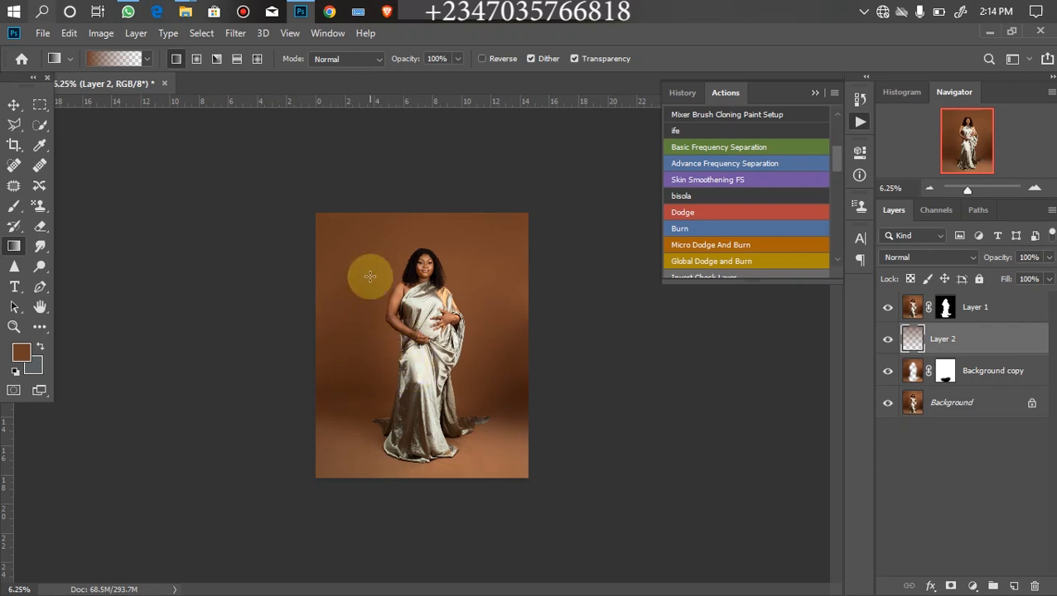
# Draw a circular selection with the Elliptical Marquee around the woman's torso, from face level to below her hips
pyautogui.click(39, 105)
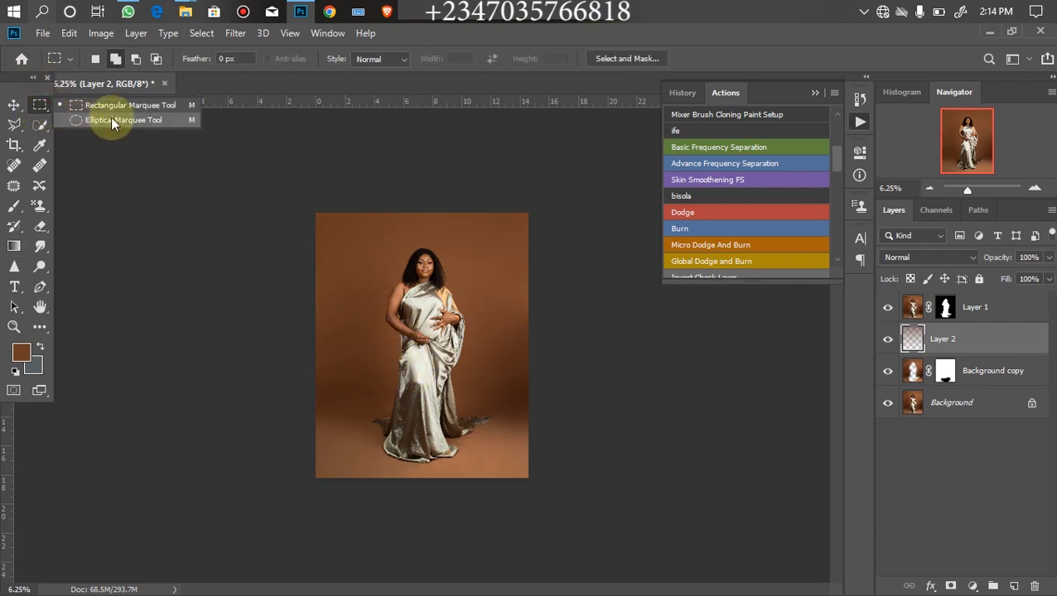
pyautogui.click(107, 123)
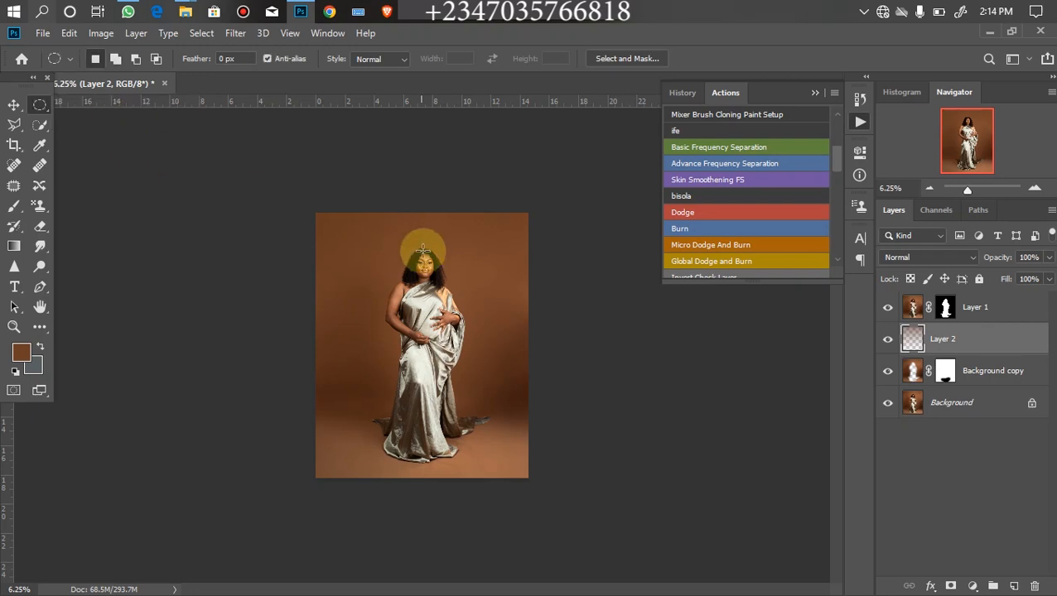
pyautogui.moveTo(369, 267); pyautogui.dragTo(535, 398)
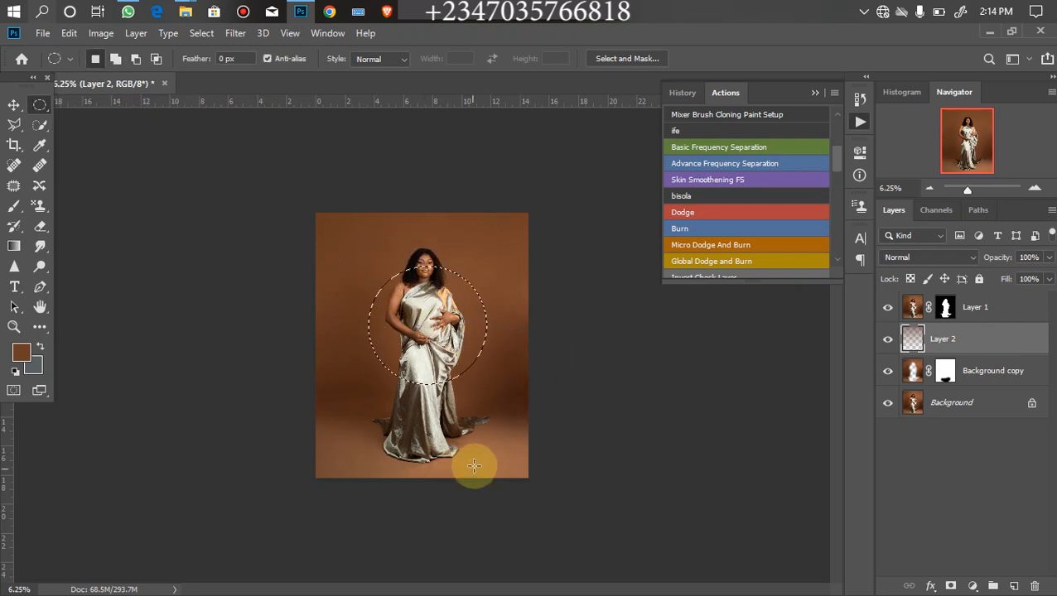
pyautogui.click(971, 585)
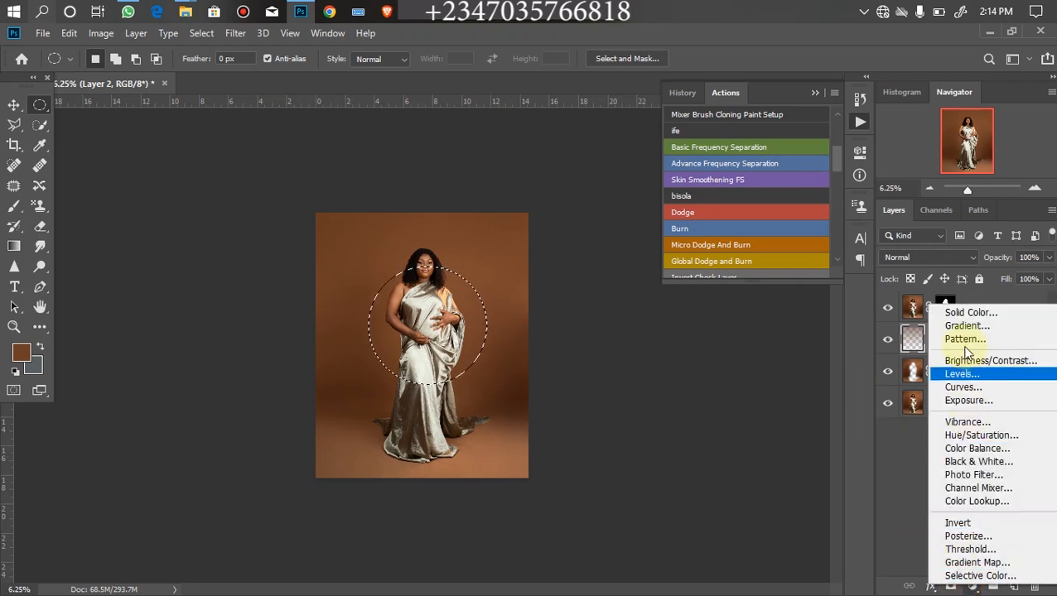
pyautogui.click(961, 313)
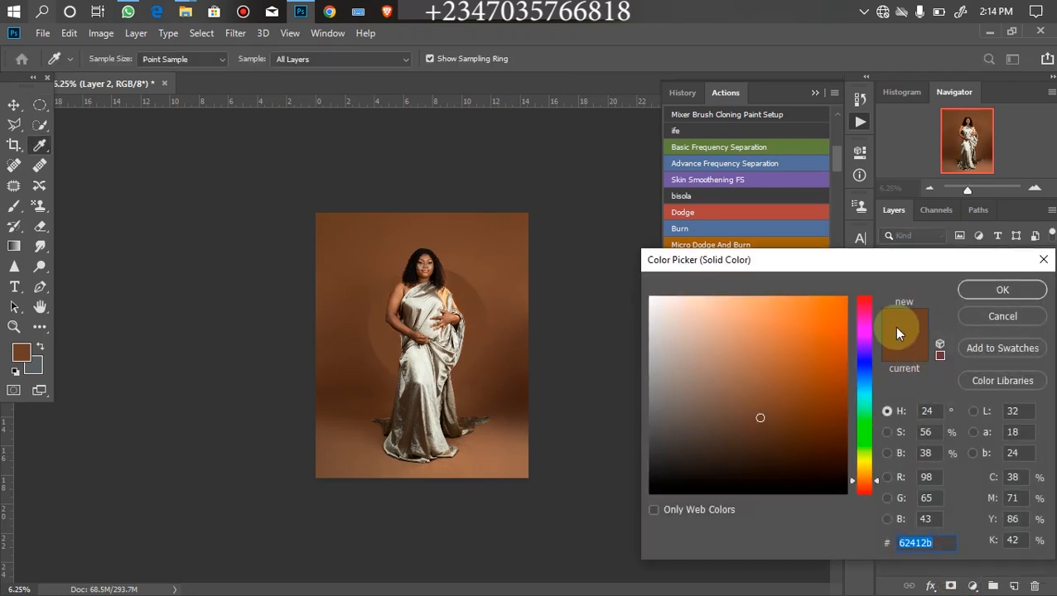
pyautogui.click(982, 316)
# Add a Curves adjustment limited to the circular selection and raise its midtones at input 110 to brighten the backdrop
pyautogui.click(973, 585)
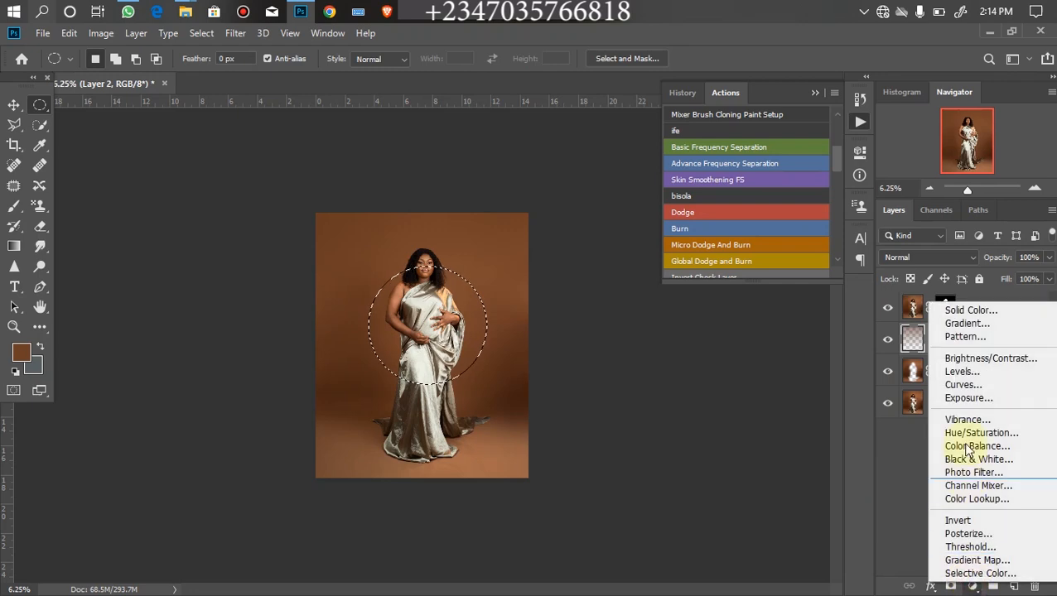
pyautogui.click(954, 389)
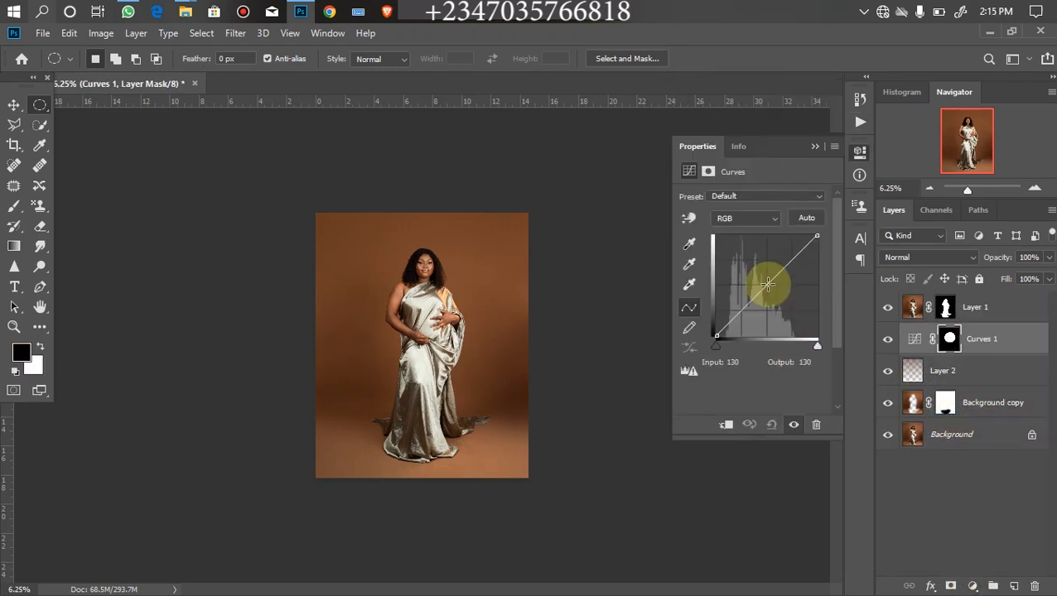
pyautogui.moveTo(769, 280); pyautogui.dragTo(760, 267)
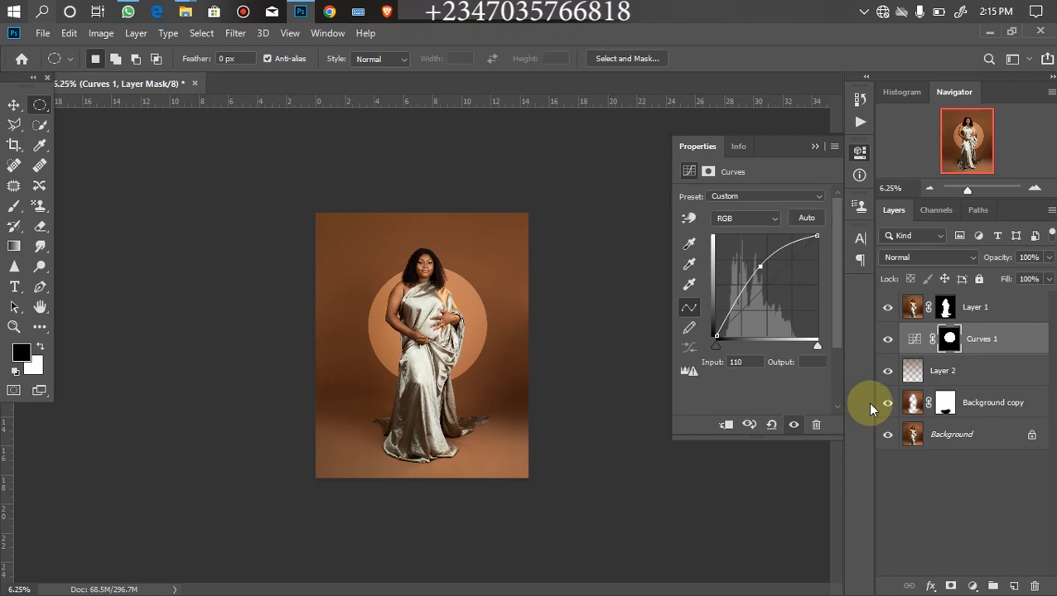
# Feather the Curves 1 layer mask to 621.2 px and compare the backdrop glow with the adjustment hidden
pyautogui.click(949, 340)
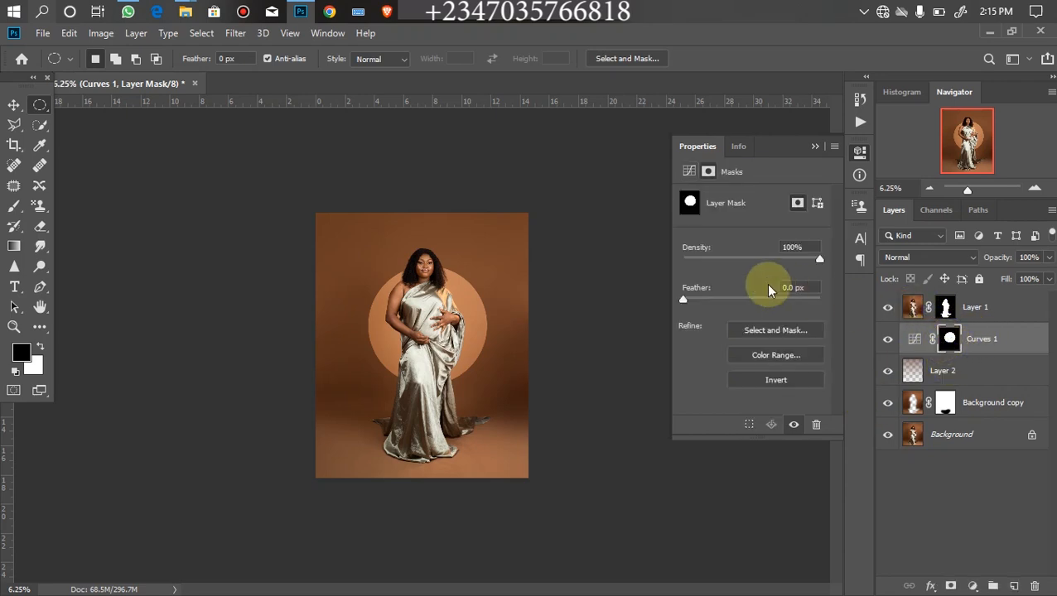
pyautogui.moveTo(755, 299); pyautogui.dragTo(794, 305)
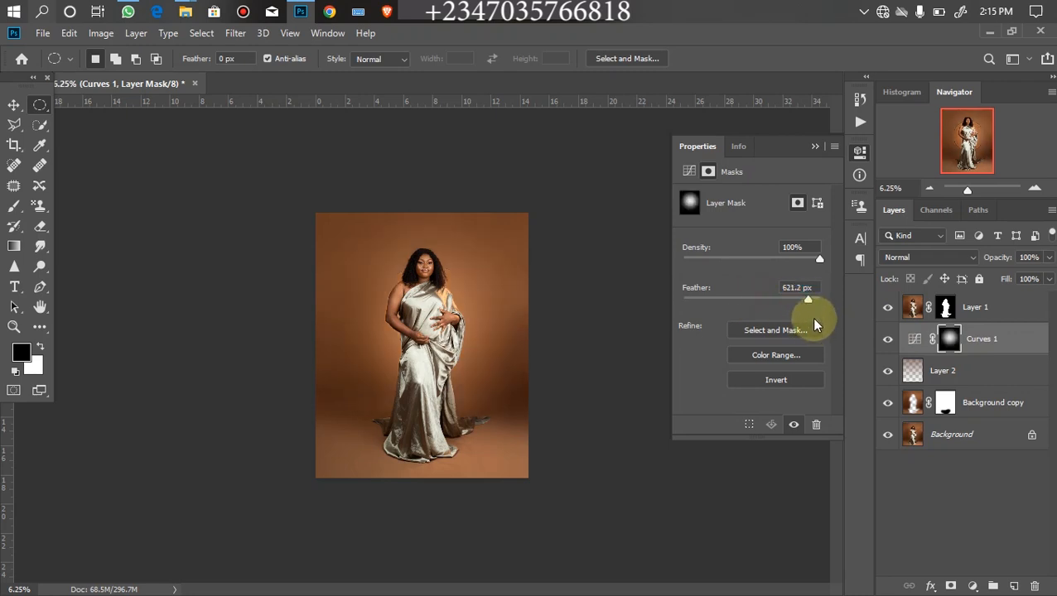
pyautogui.click(886, 339)
pyautogui.click(886, 338)
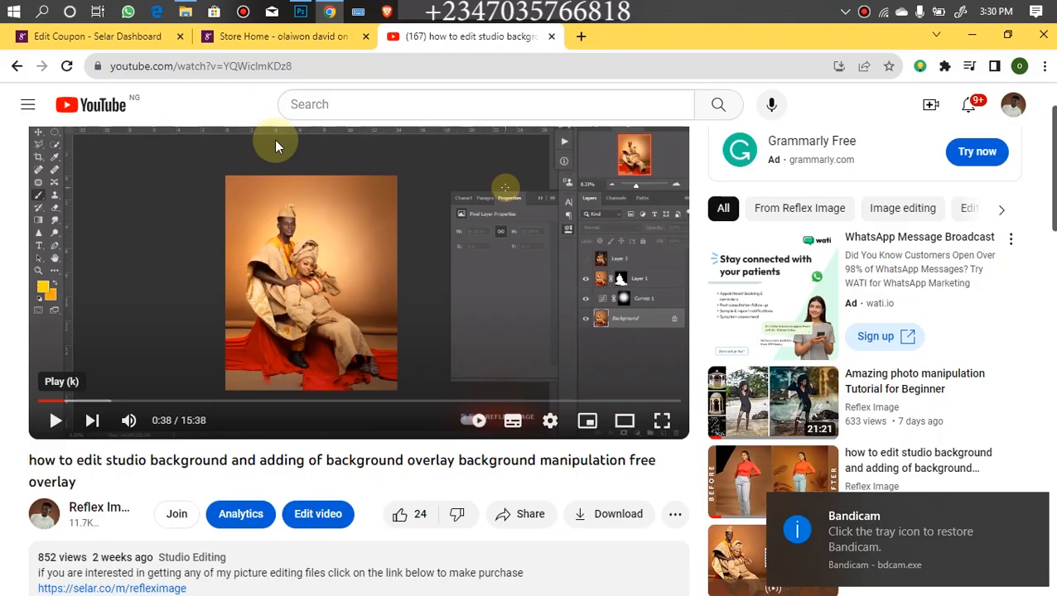
# Expand the description of the YouTube video on editing studio backgrounds and open its Selar store link
pyautogui.scroll(-5, 1050, 248)
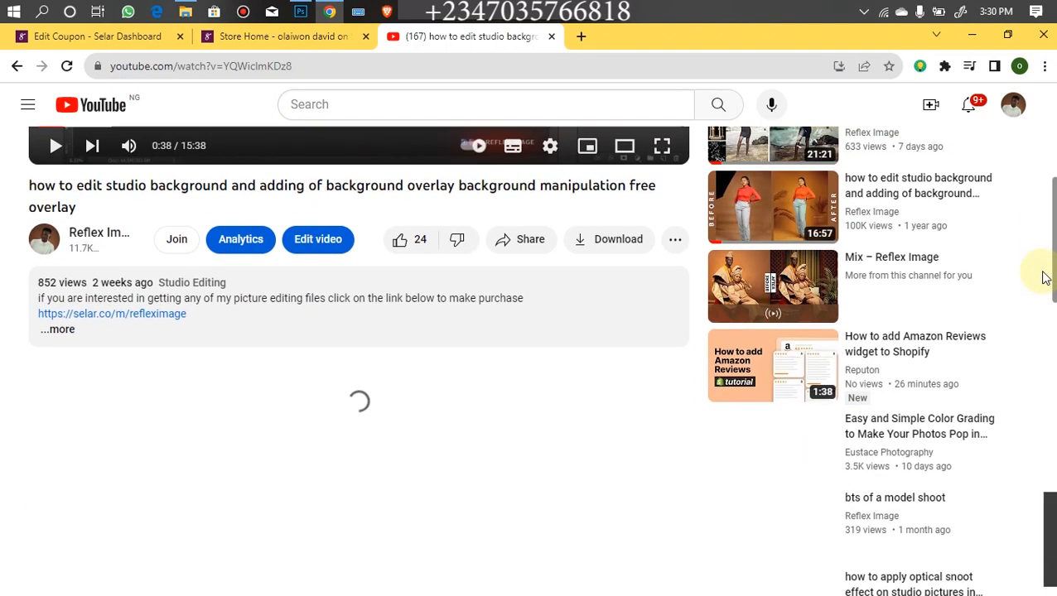
pyautogui.moveTo(1045, 278); pyautogui.dragTo(1040, 280)
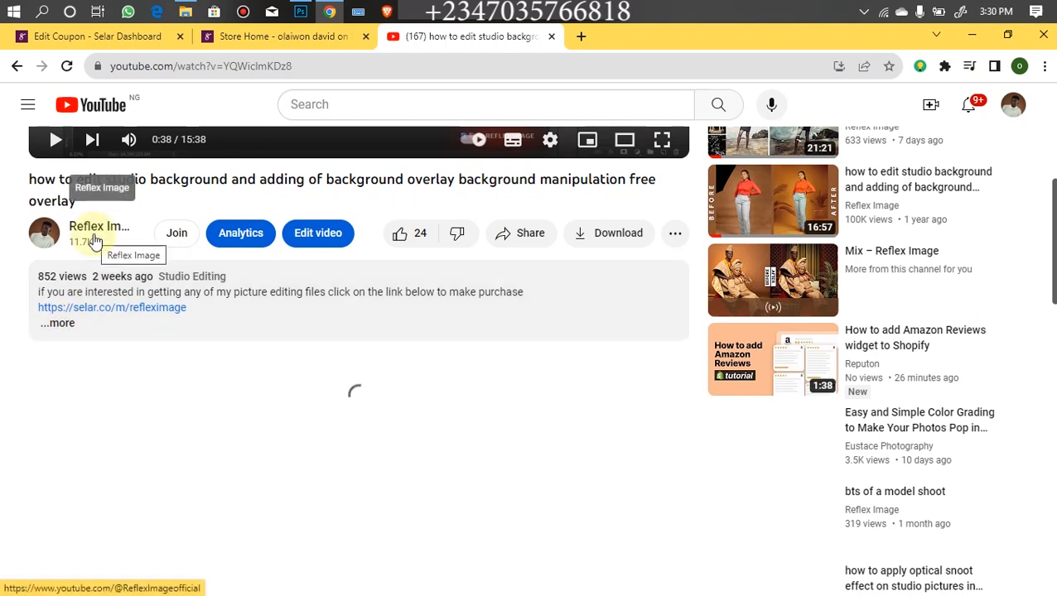
pyautogui.click(60, 325)
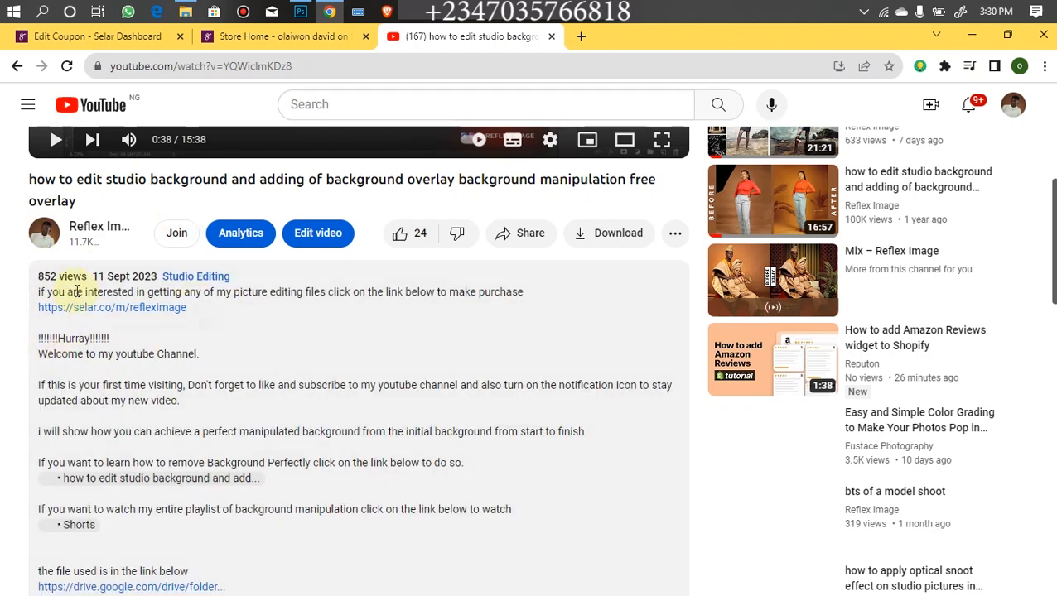
pyautogui.click(120, 313)
# Switch to the already open Selar store page, browse its products and view the Reflex latest Collections product
pyautogui.click(278, 36)
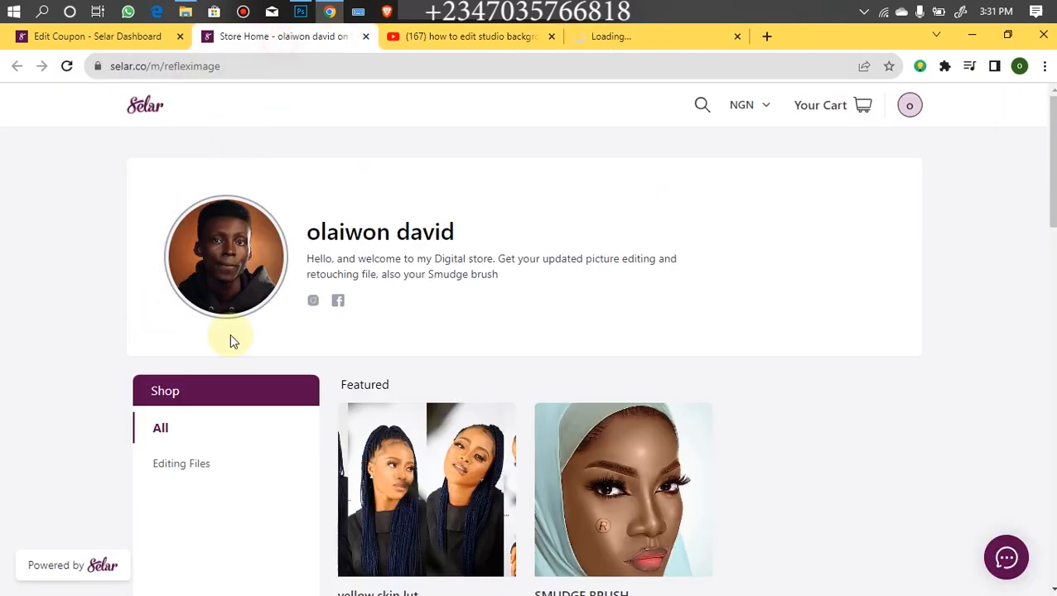
pyautogui.scroll(-9, 1053, 194)
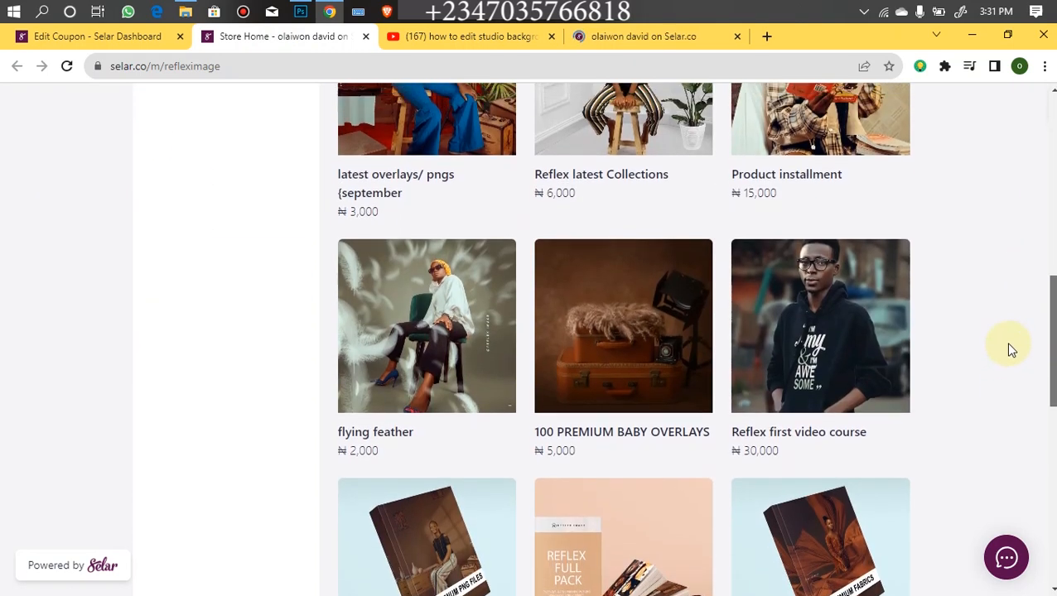
pyautogui.scroll(3, 1007, 309)
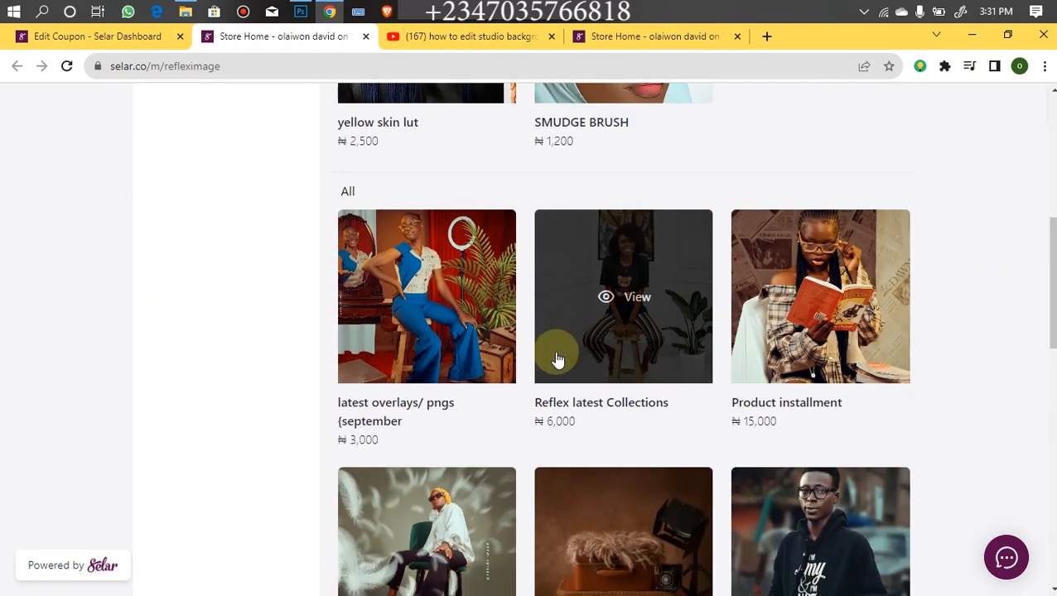
pyautogui.click(584, 354)
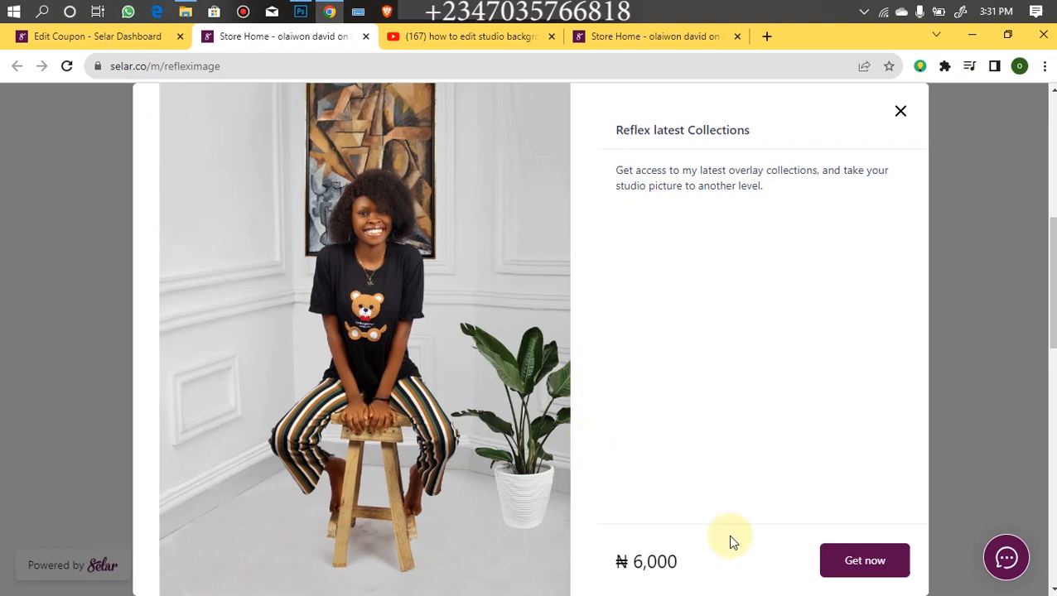
# Take Reflex latest Collections to checkout and apply the coupon code "family" to the order
pyautogui.click(846, 565)
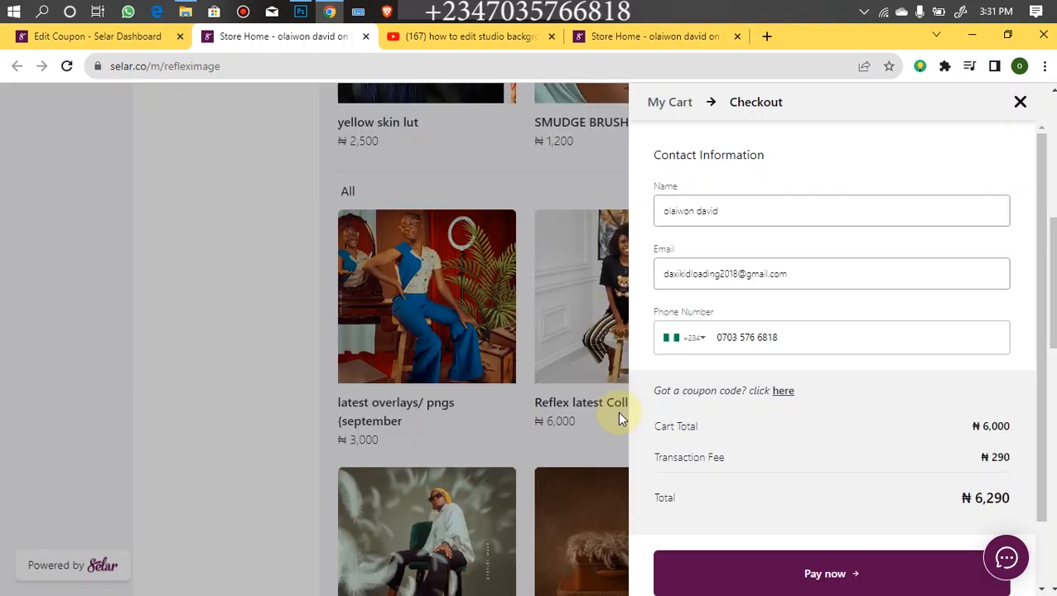
pyautogui.click(782, 392)
pyautogui.click(764, 431)
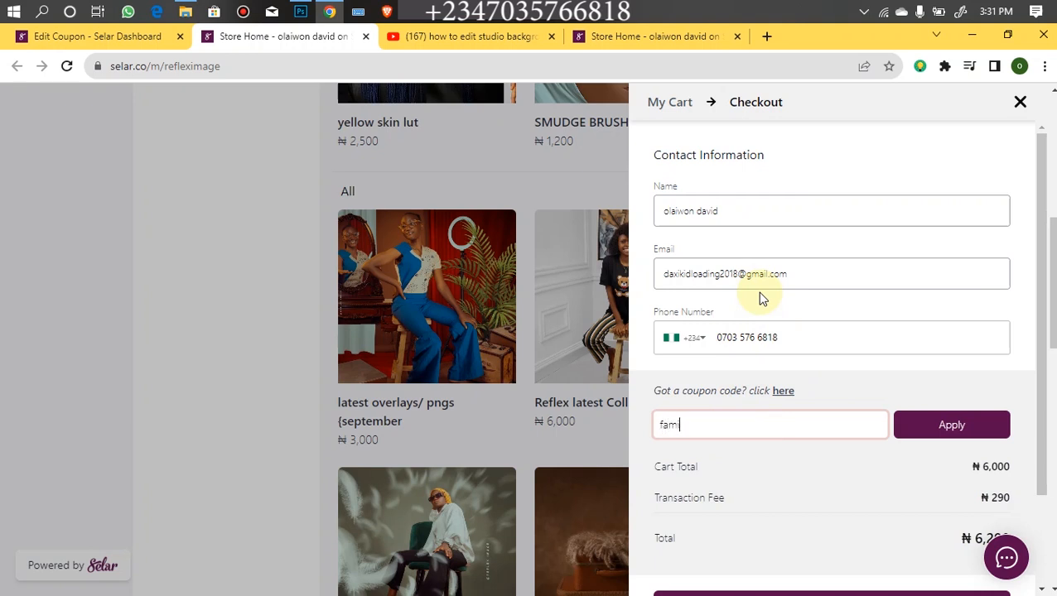
pyautogui.write('family')
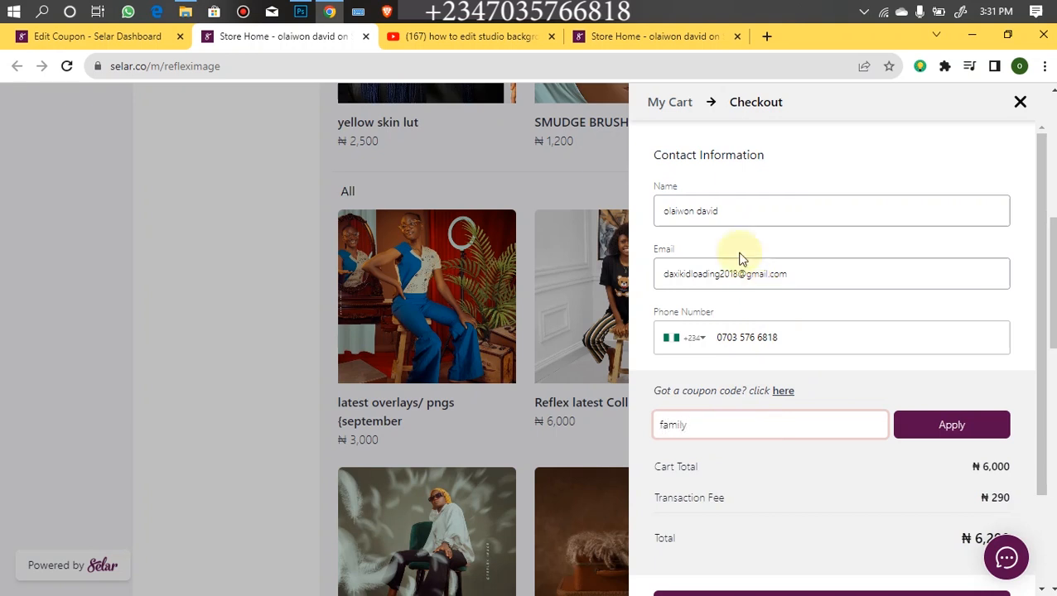
pyautogui.click(915, 430)
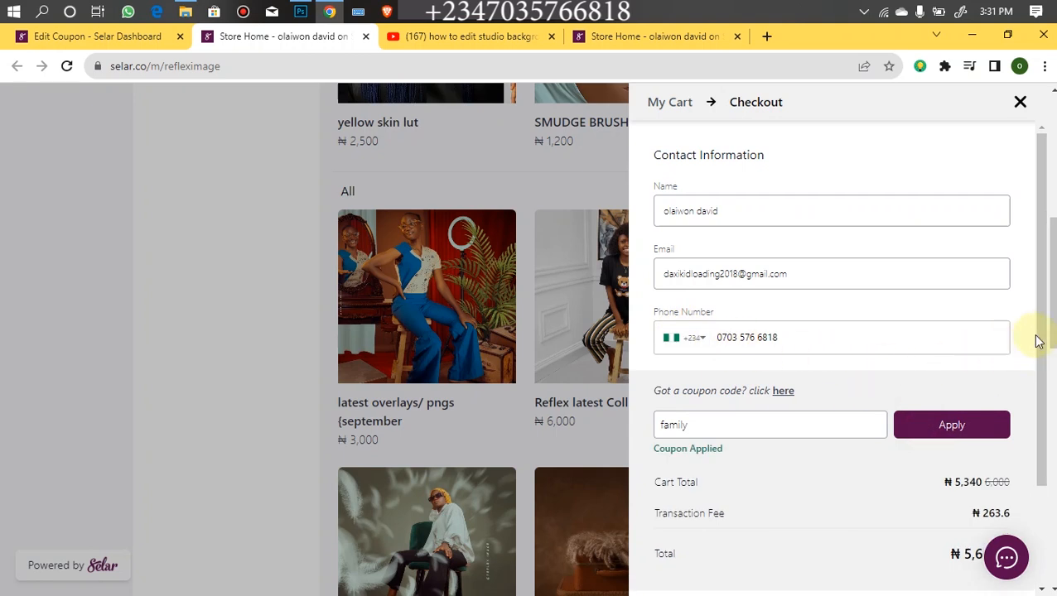
pyautogui.scroll(-2, 997, 455)
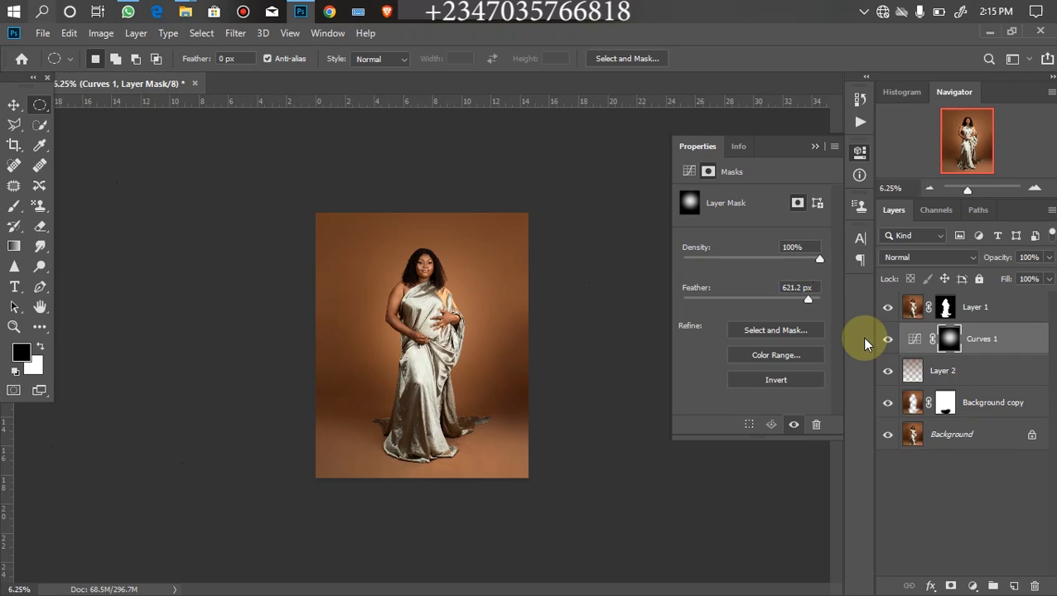
# Switch to File Explorer and browse the artistic overlay and overlay folders inside reflex files for a suitable backdrop overlay
pyautogui.moveTo(185, 11)
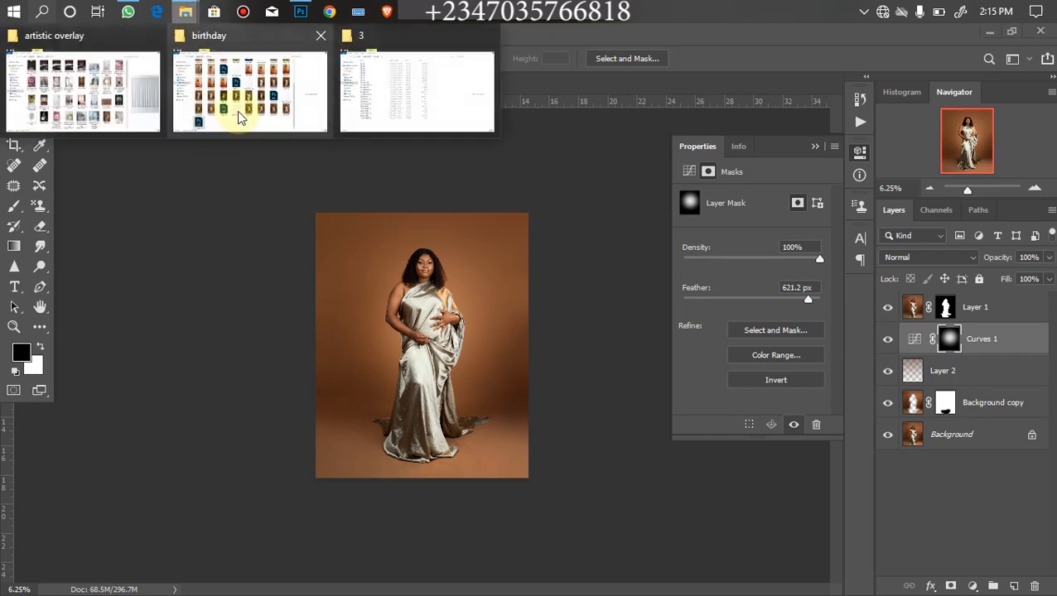
pyautogui.click(110, 97)
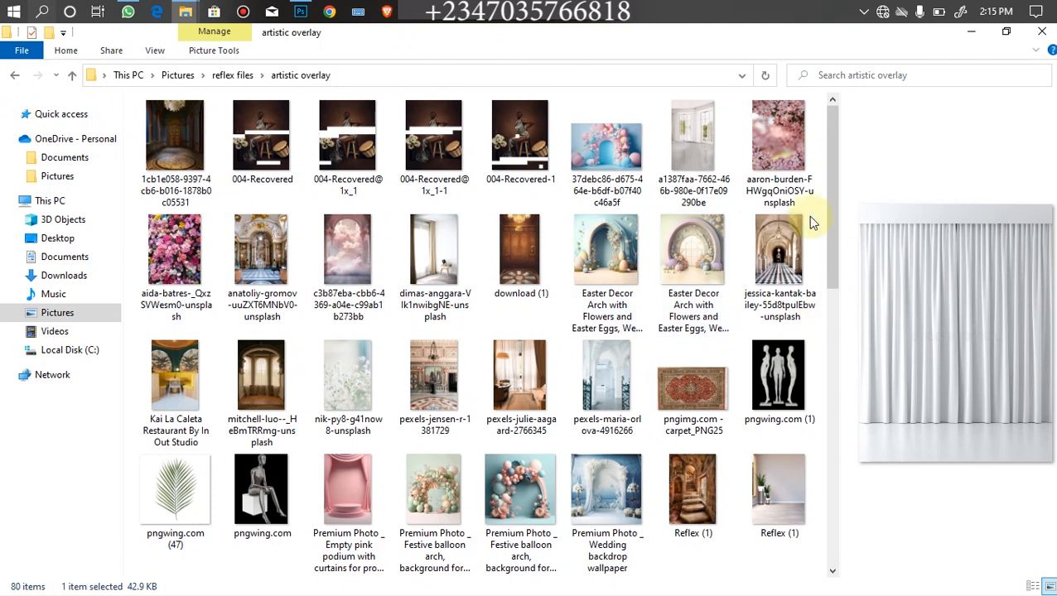
pyautogui.moveTo(834, 229); pyautogui.dragTo(835, 370)
pyautogui.click(72, 74)
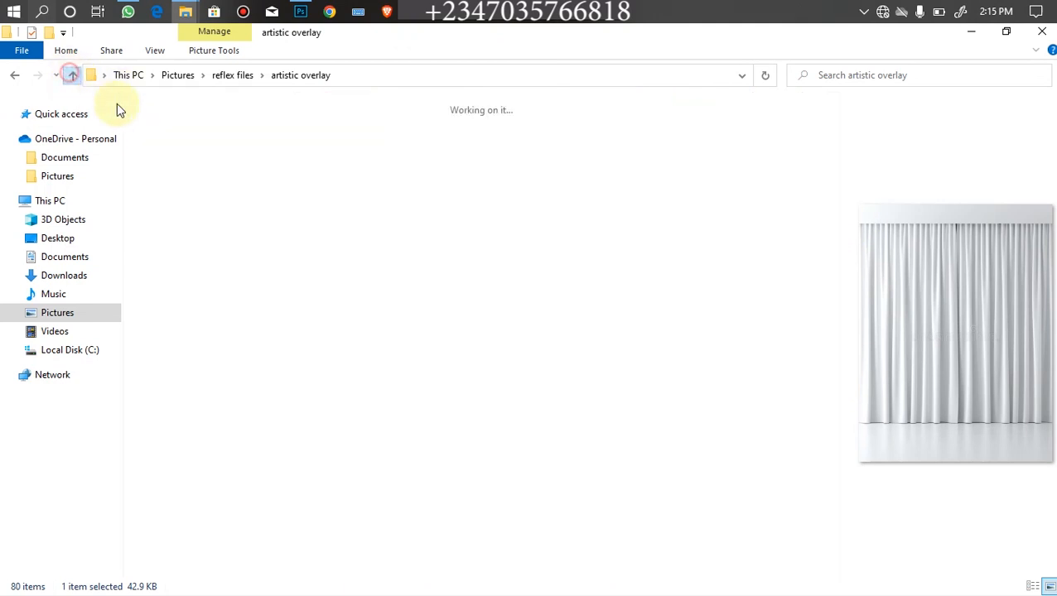
pyautogui.doubleClick(615, 262)
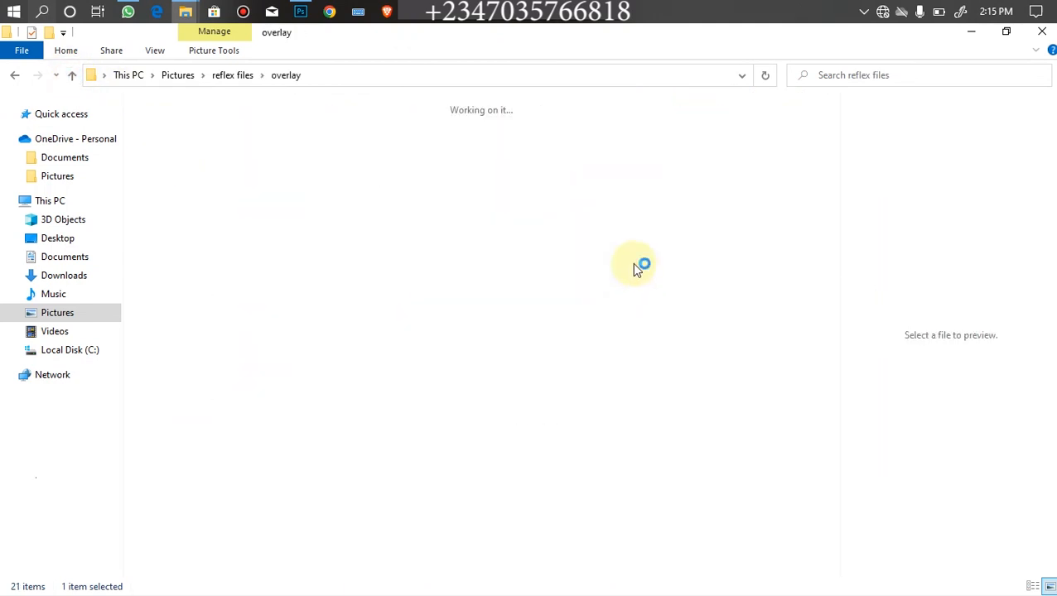
pyautogui.moveTo(833, 209); pyautogui.dragTo(830, 319)
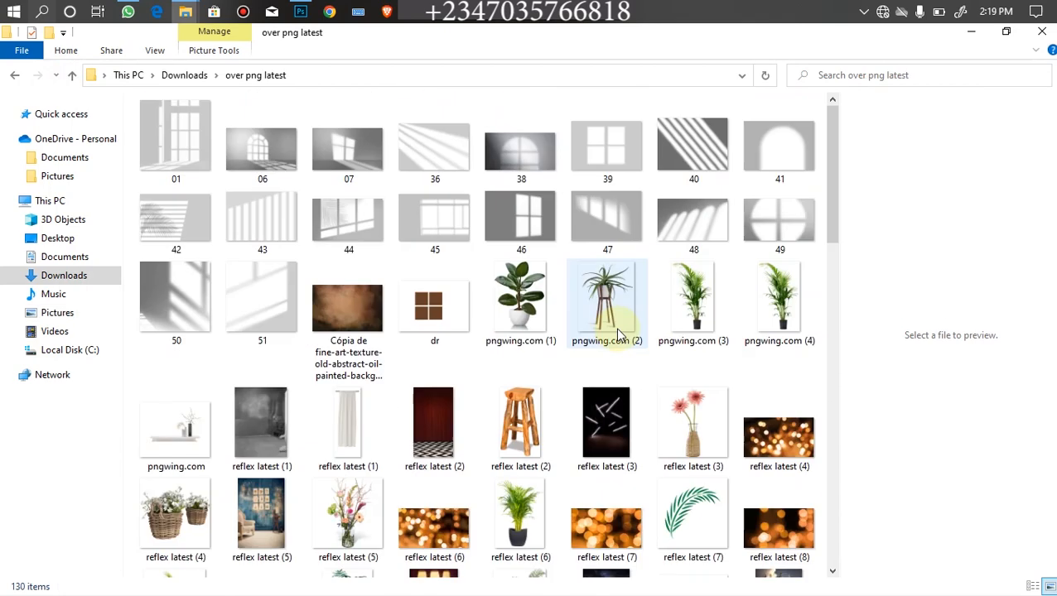
# Find the red curtain image reflex latest (25) in the over png latest folder and place it into the Photoshop portrait
pyautogui.moveTo(832, 232); pyautogui.dragTo(812, 449)
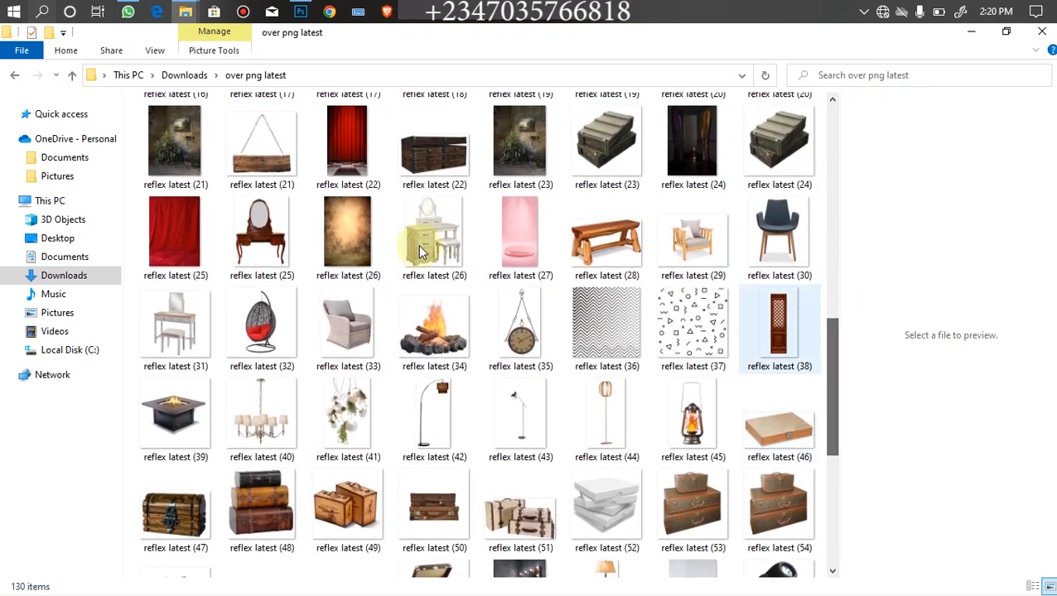
pyautogui.click(172, 247)
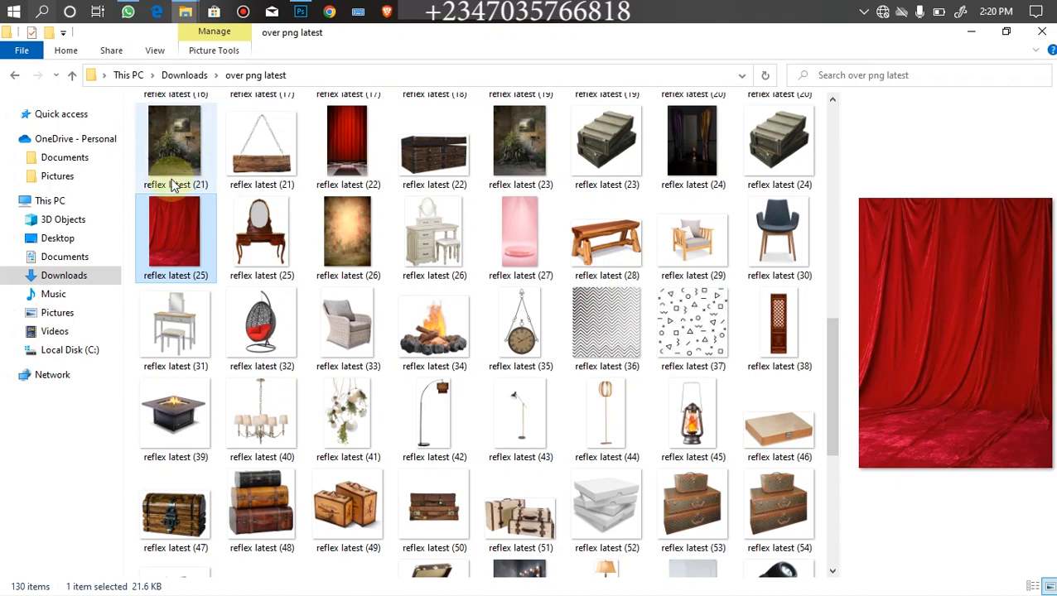
pyautogui.moveTo(174, 236); pyautogui.dragTo(410, 298)
# Scale the placed red curtain to about 318% and position it so that it covers the whole canvas behind the woman
pyautogui.moveTo(467, 342); pyautogui.dragTo(608, 346)
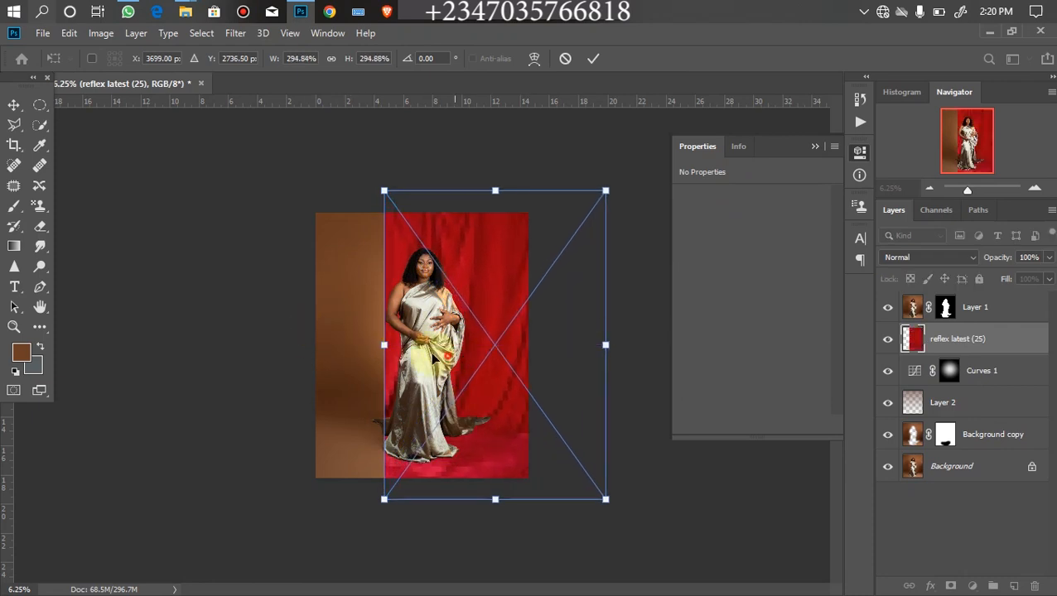
pyautogui.moveTo(457, 361); pyautogui.dragTo(389, 342)
pyautogui.moveTo(317, 171); pyautogui.dragTo(304, 154)
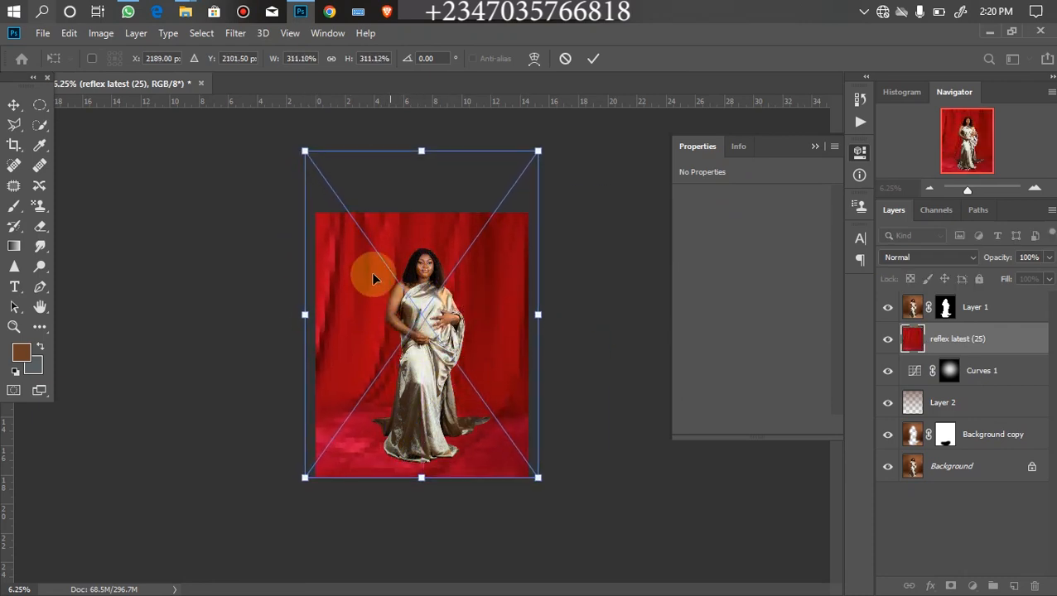
pyautogui.moveTo(424, 152); pyautogui.dragTo(424, 145)
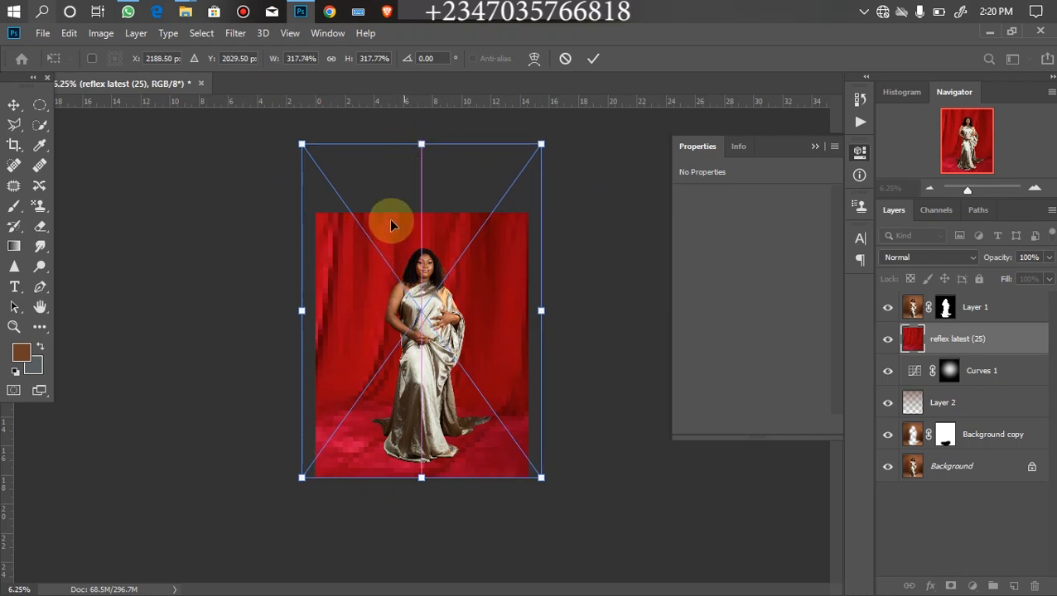
pyautogui.press('Return')
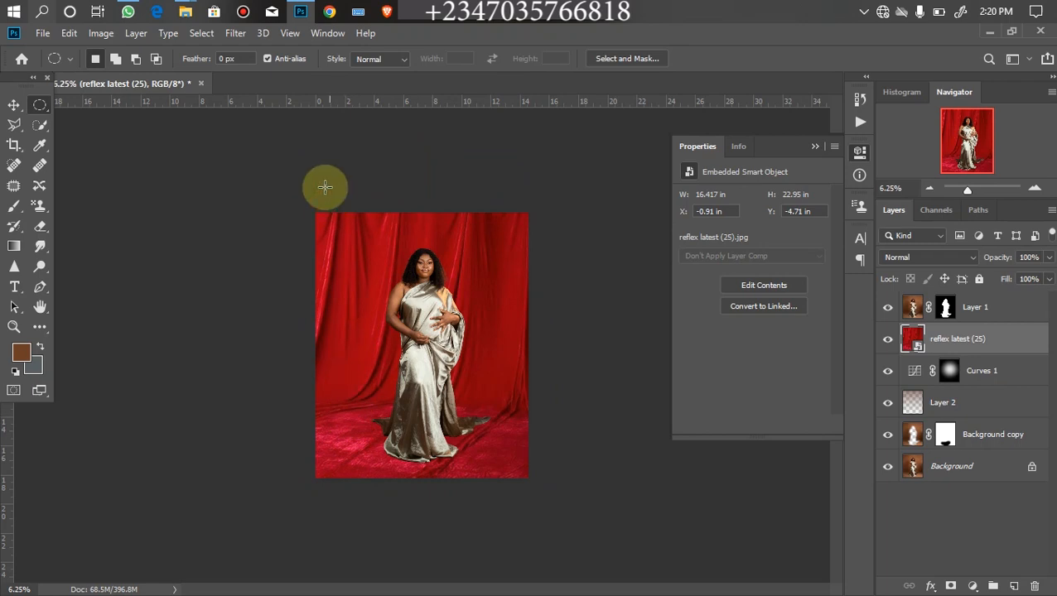
# Desaturate the reflex latest (25) curtain layer with Hue/Saturation at a saturation of -100
pyautogui.hotkey('ctrl', 'u')
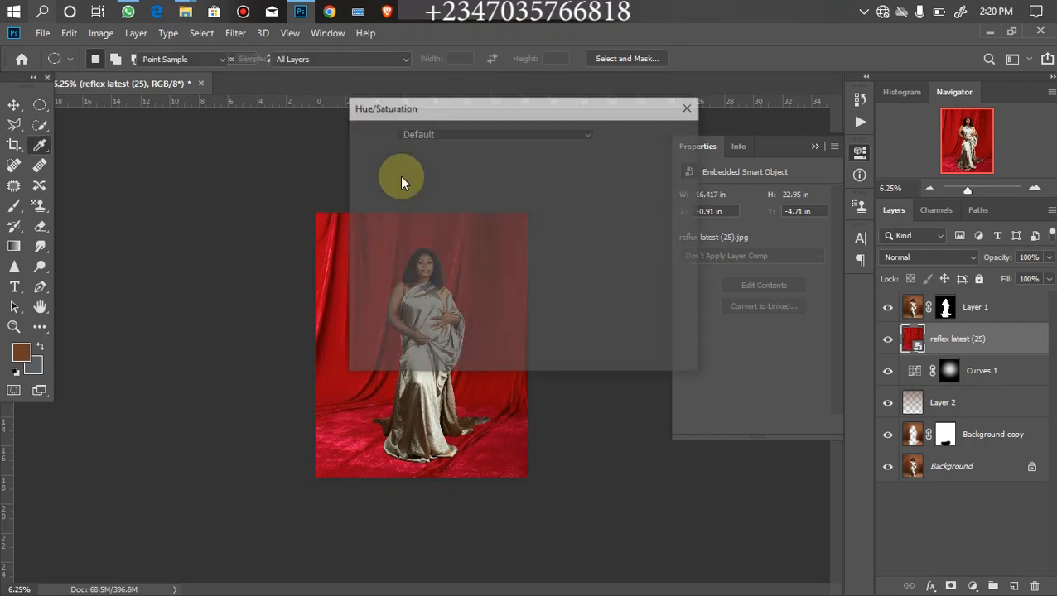
pyautogui.moveTo(482, 255); pyautogui.dragTo(389, 247)
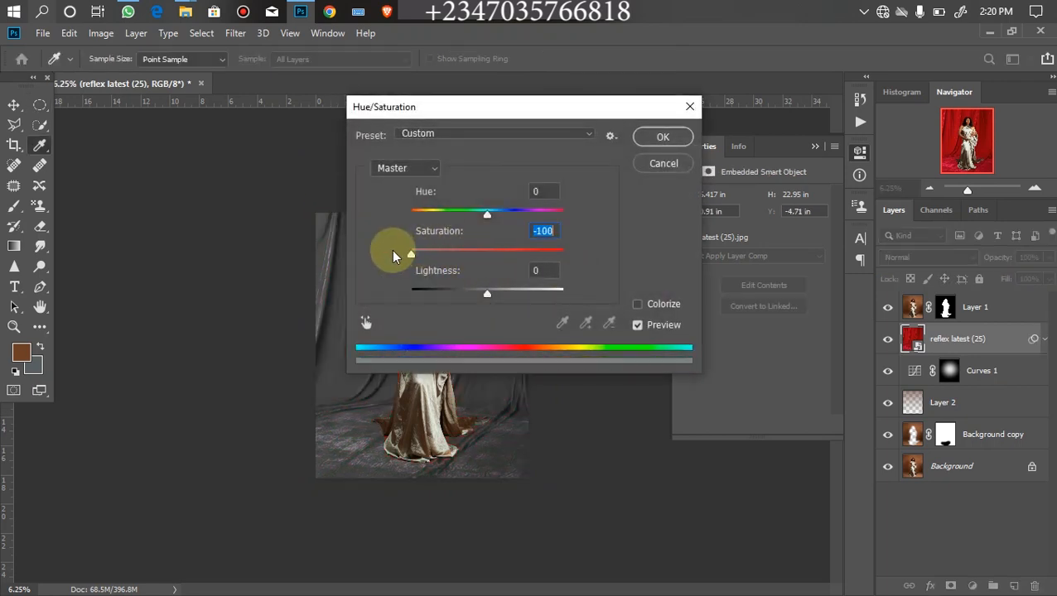
pyautogui.press('Return')
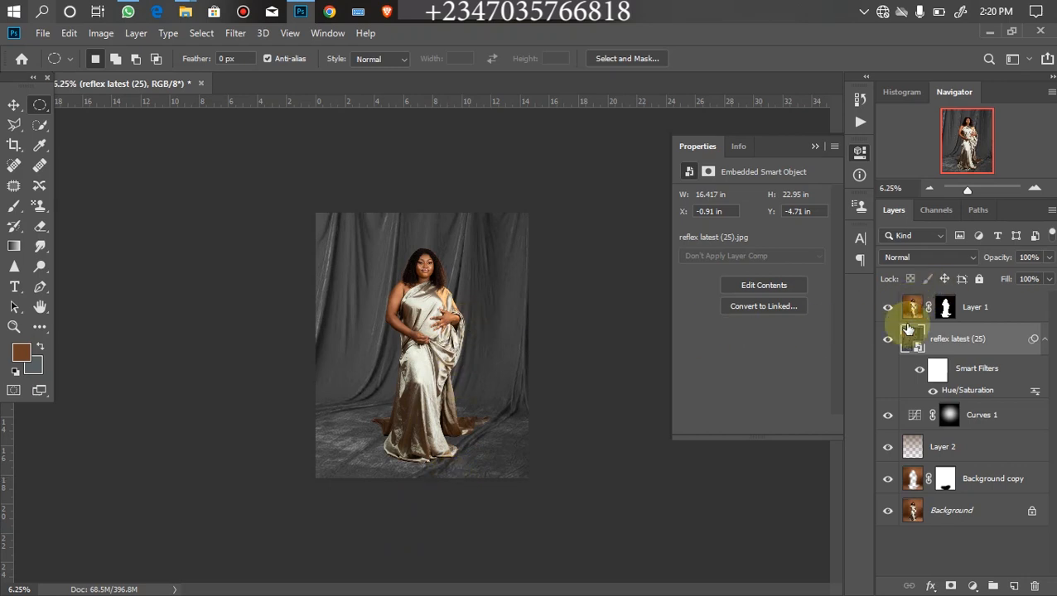
# Set the curtain layer's blend mode to Soft Light and inspect the draped backdrop up close
pyautogui.click(918, 259)
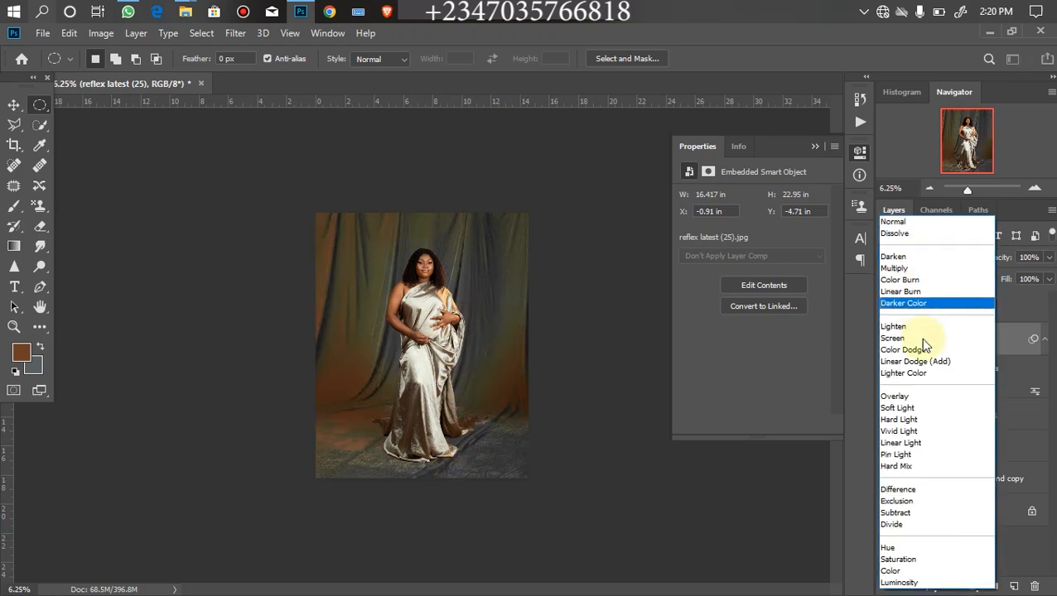
pyautogui.click(907, 408)
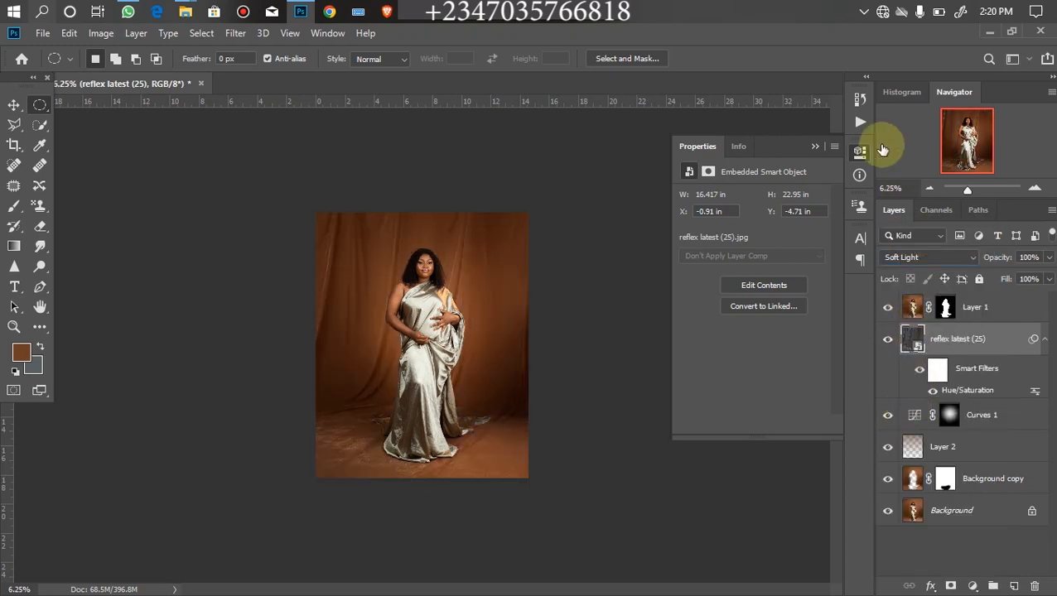
pyautogui.hotkey('ctrl', '+')
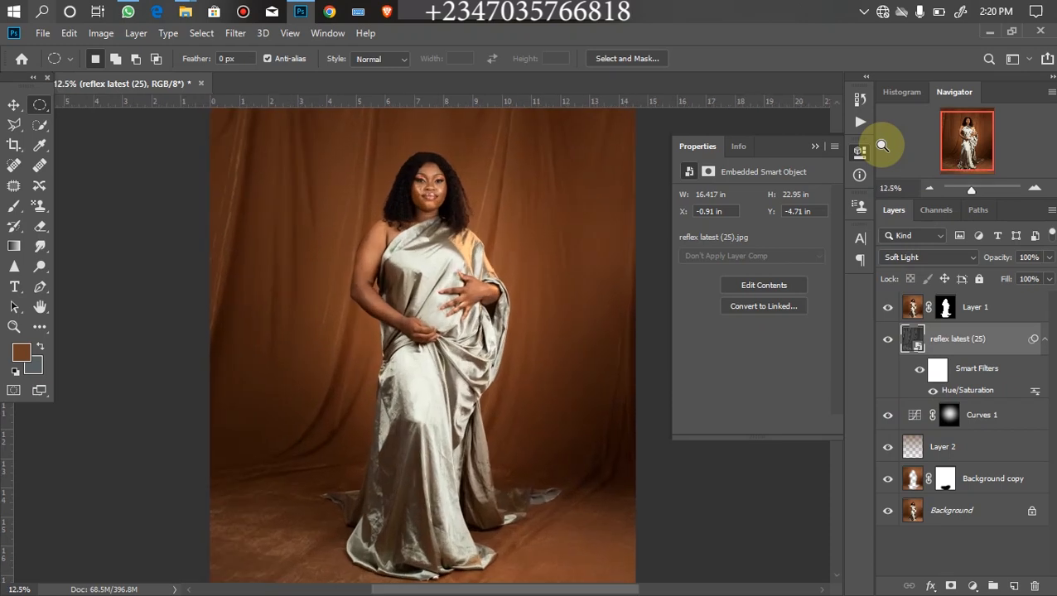
pyautogui.hotkey('ctrl', '-')
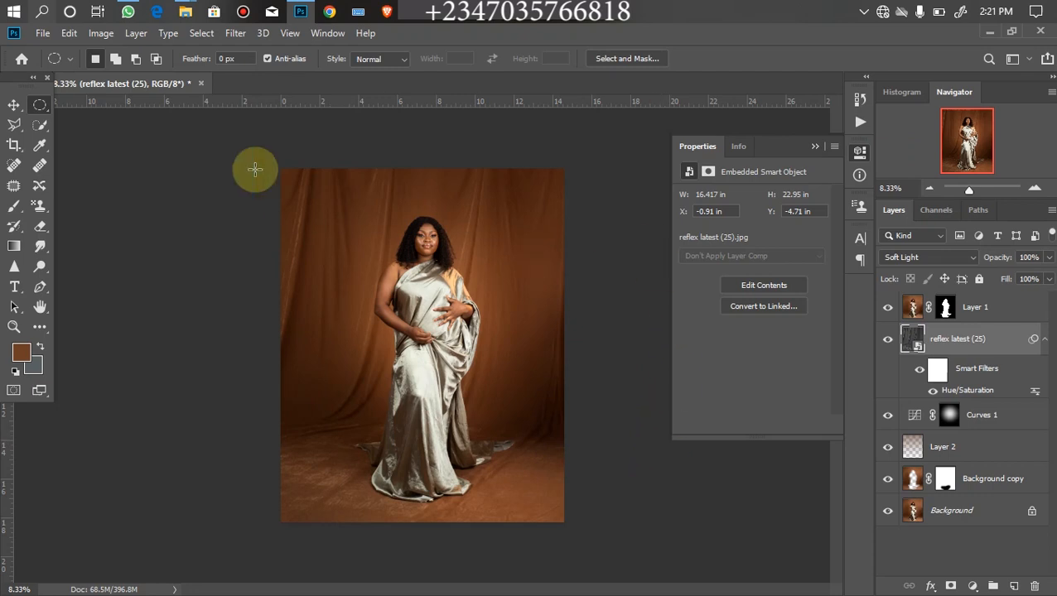
# Find the brown trunk reflex latest (57) in the over png latest folder in File Explorer and place it into the Photoshop portrait
pyautogui.moveTo(187, 17)
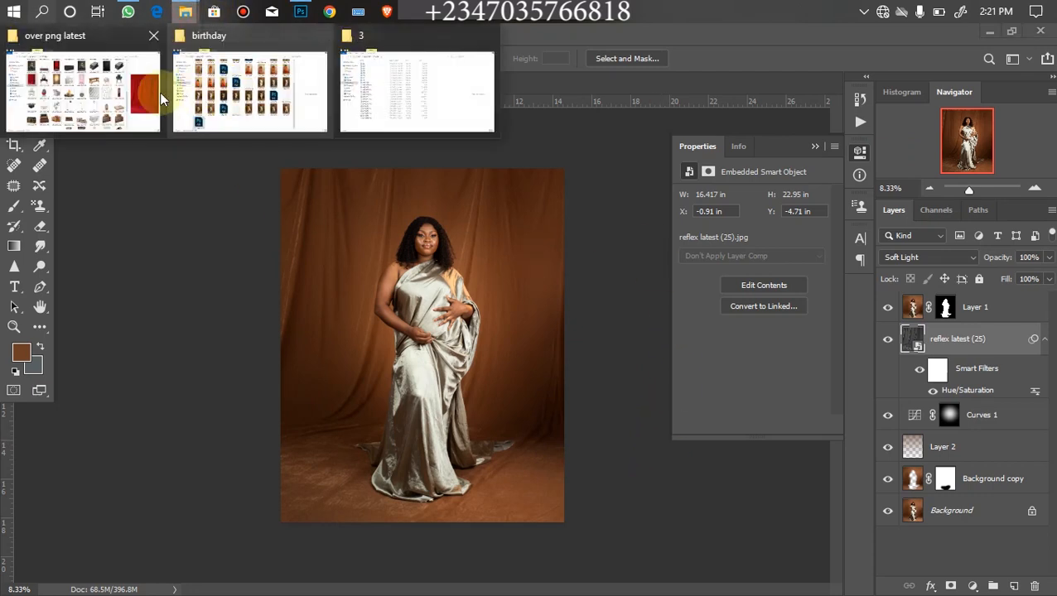
pyautogui.click(124, 91)
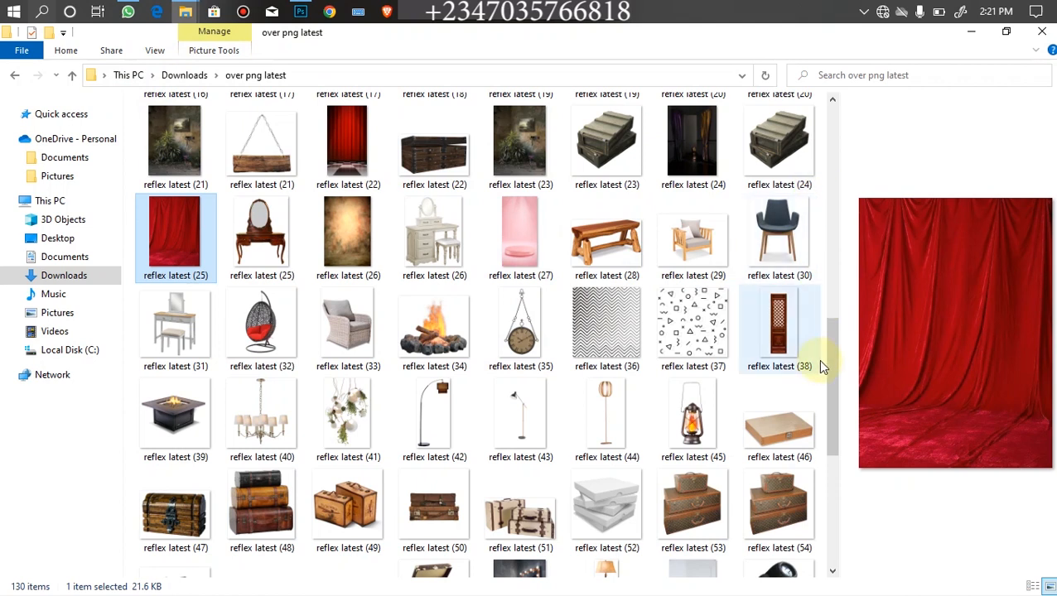
pyautogui.moveTo(831, 386); pyautogui.dragTo(818, 484)
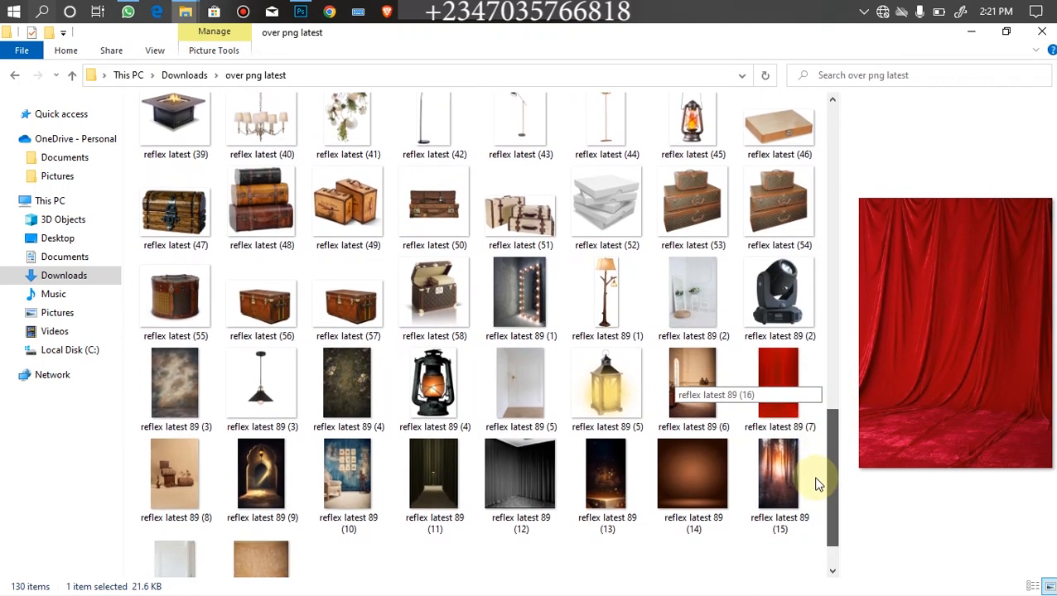
pyautogui.click(344, 300)
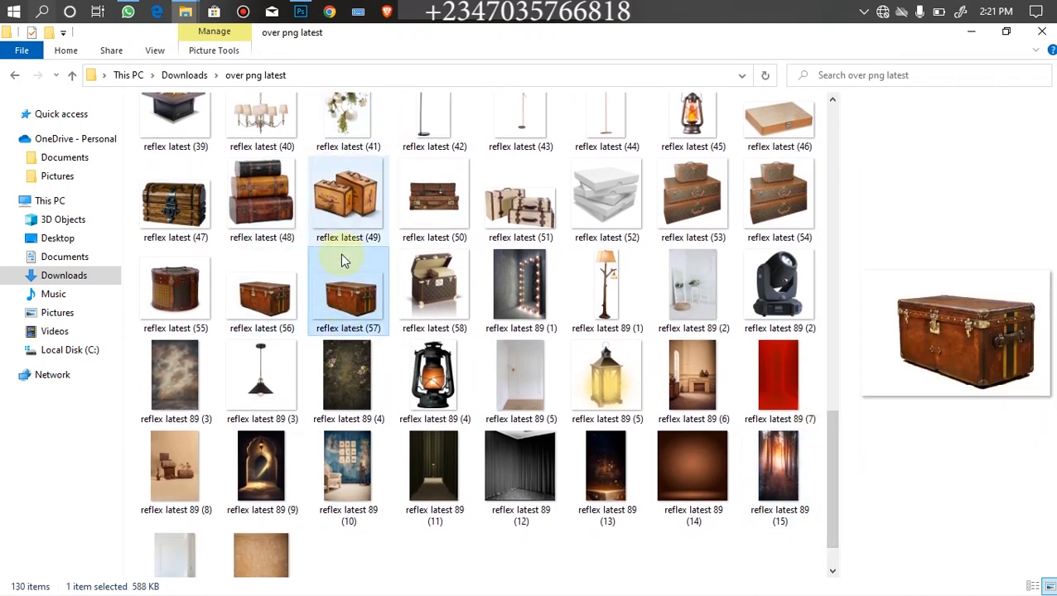
pyautogui.moveTo(311, 61); pyautogui.dragTo(348, 240)
# Scale the brown trunk to about 87% at the photo's lower-left corner and move its layer above Layer 1
pyautogui.moveTo(535, 270); pyautogui.dragTo(505, 291)
pyautogui.moveTo(399, 372); pyautogui.dragTo(400, 487)
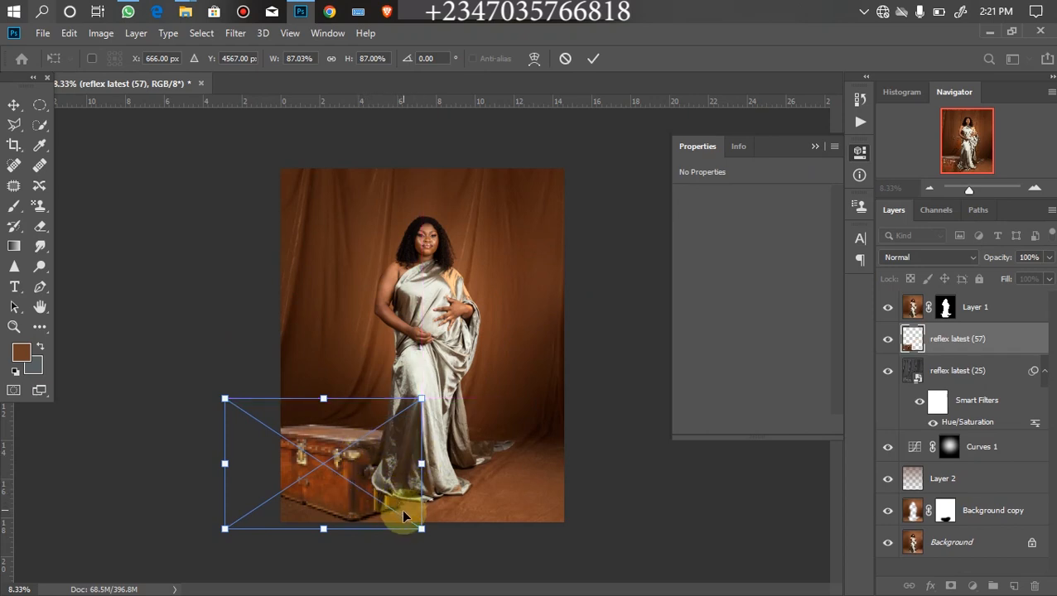
pyautogui.press('Return')
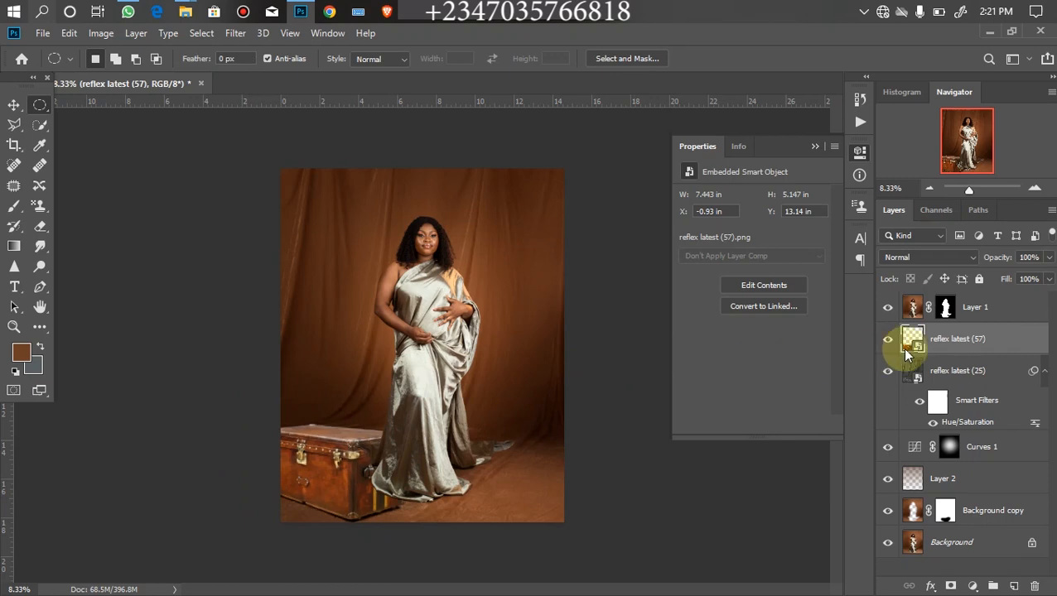
pyautogui.moveTo(954, 349); pyautogui.dragTo(948, 300)
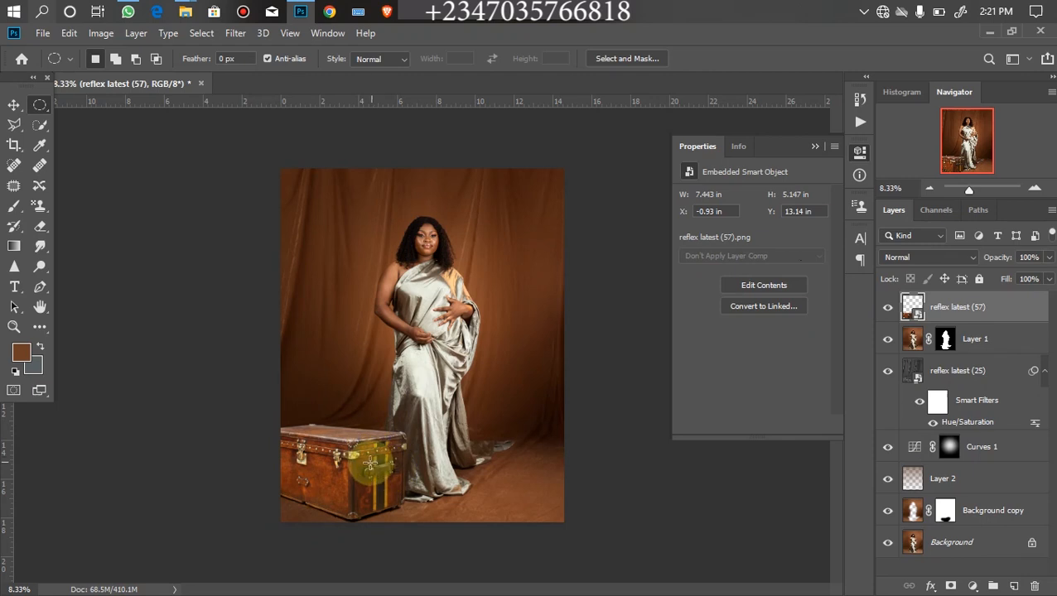
# Darken the brown trunk with a Curves adjustment that maps input 147 to output 118
pyautogui.hotkey('ctrl', 'm')
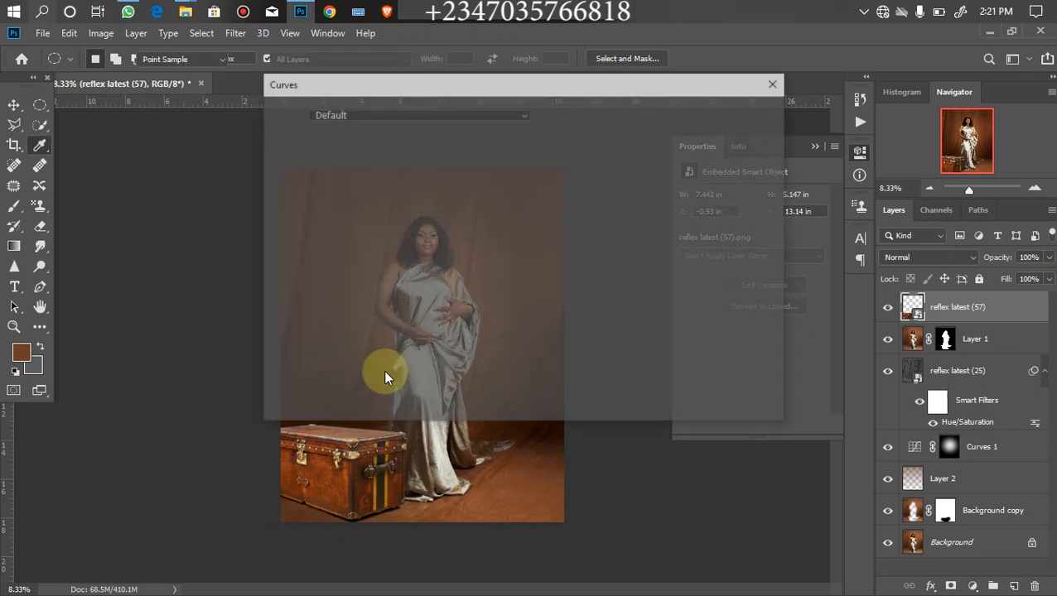
pyautogui.click(446, 252)
pyautogui.moveTo(445, 252); pyautogui.dragTo(456, 262)
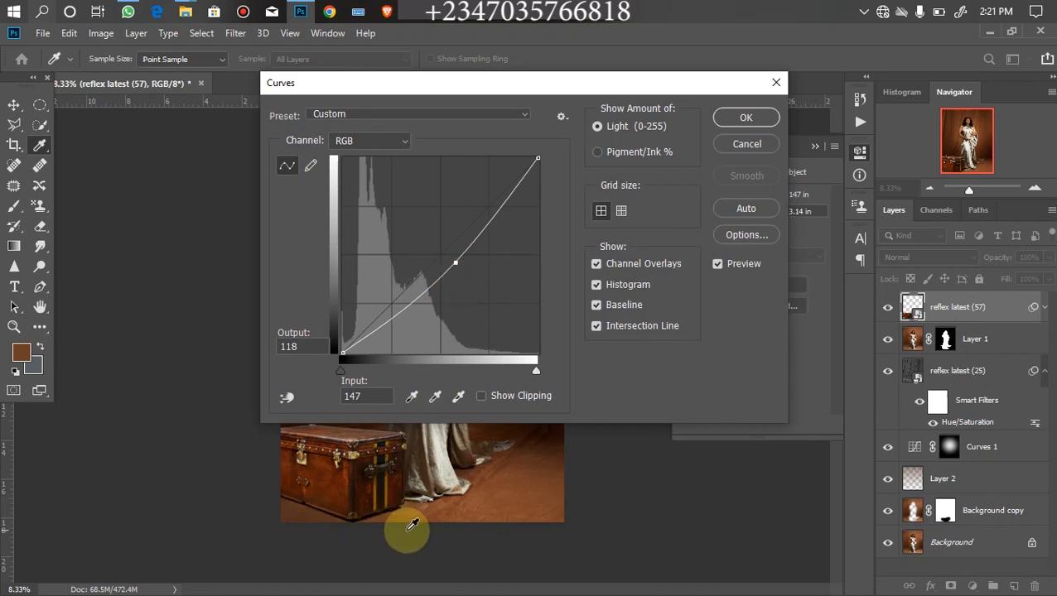
pyautogui.press('Return')
pyautogui.press('m')
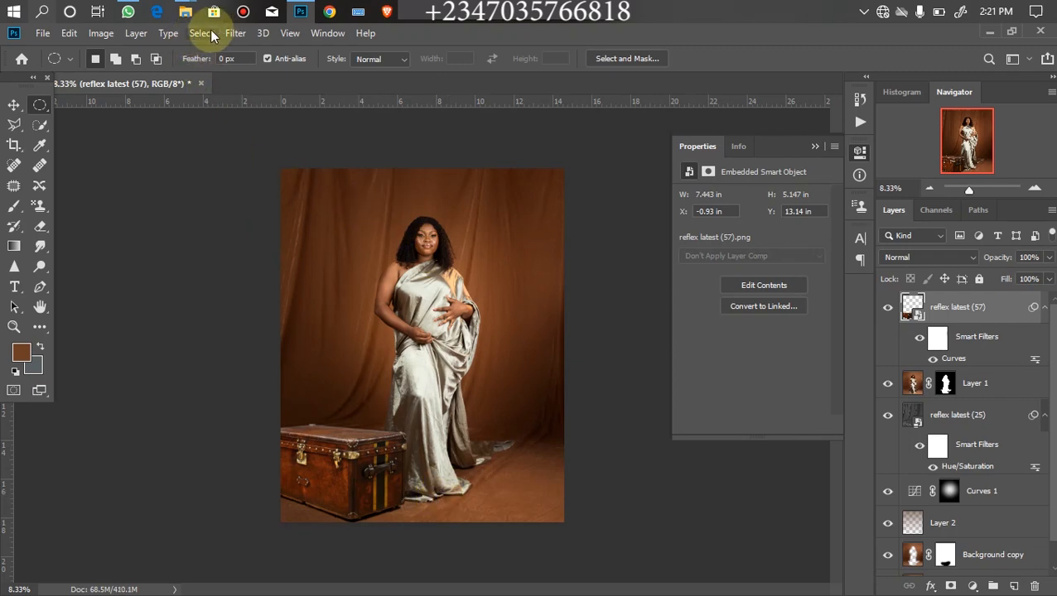
# Find the open trunk reflex latest (58) in the over png latest folder in File Explorer and place it into the Photoshop portrait
pyautogui.moveTo(185, 12)
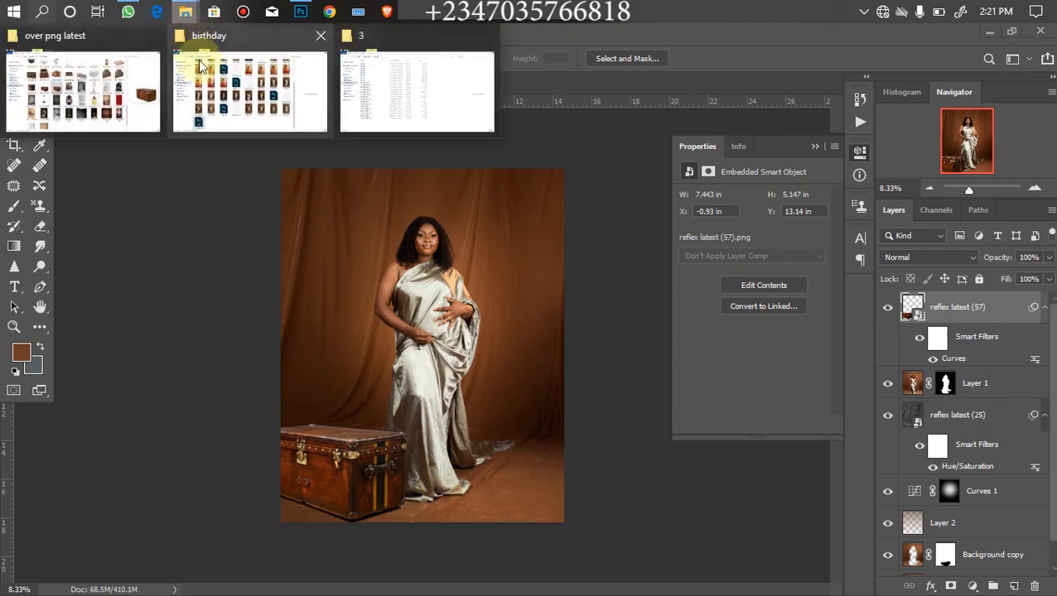
pyautogui.click(121, 93)
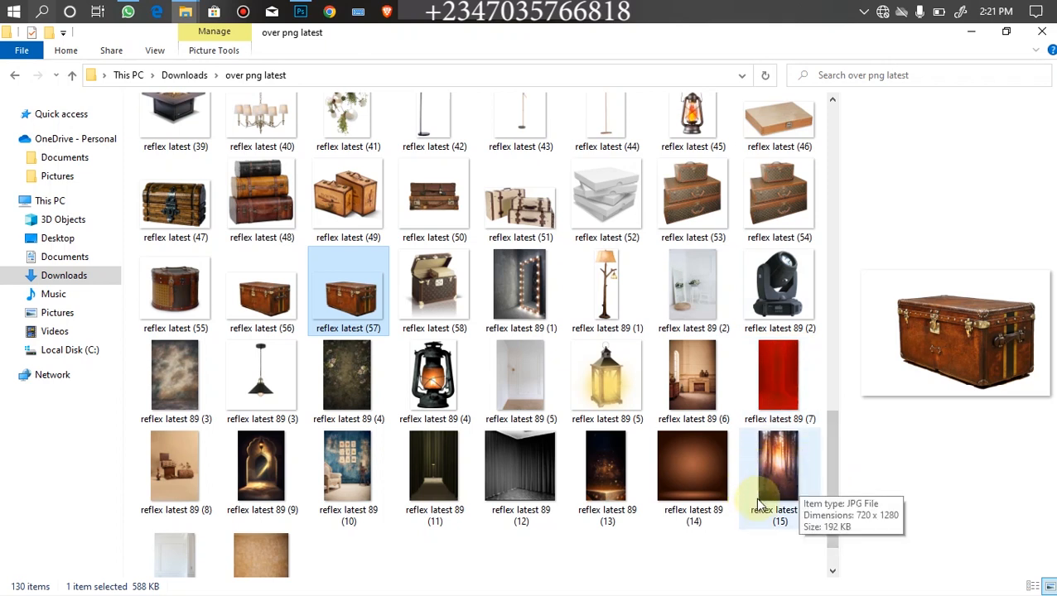
pyautogui.moveTo(831, 479); pyautogui.dragTo(833, 431)
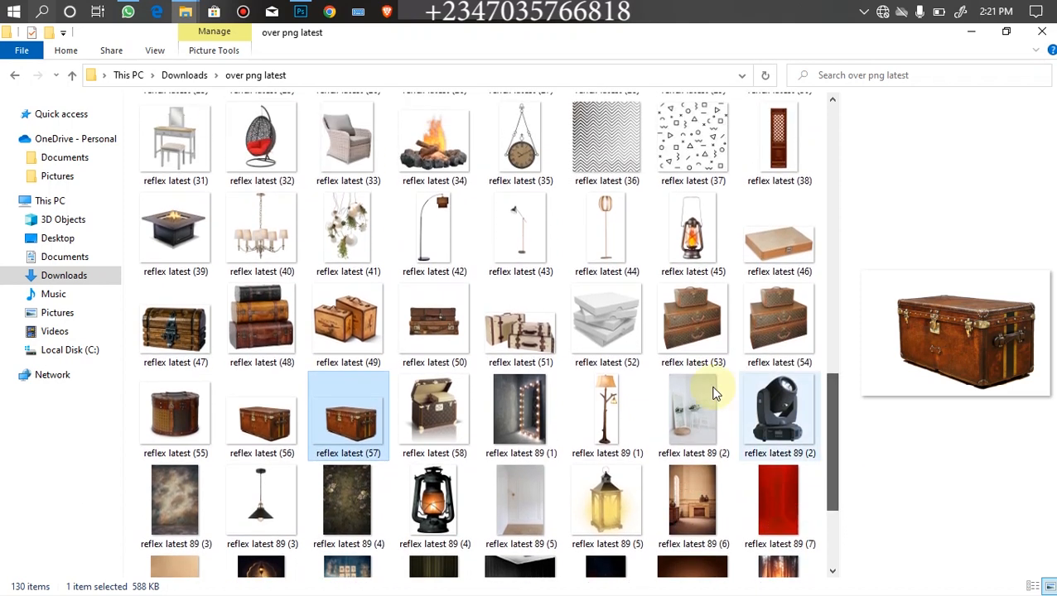
pyautogui.click(435, 418)
pyautogui.moveTo(435, 424); pyautogui.dragTo(530, 278)
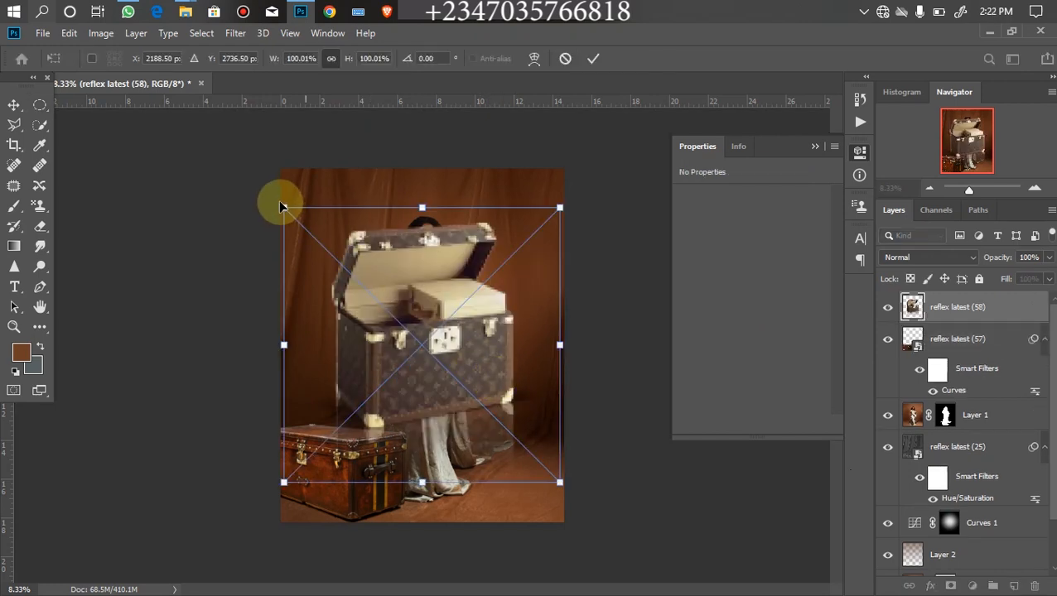
# Scale the open trunk to about 62% and position it at the photo's lower-right edge, partly outside the canvas
pyautogui.moveTo(282, 206); pyautogui.dragTo(389, 313)
pyautogui.moveTo(478, 406); pyautogui.dragTo(520, 463)
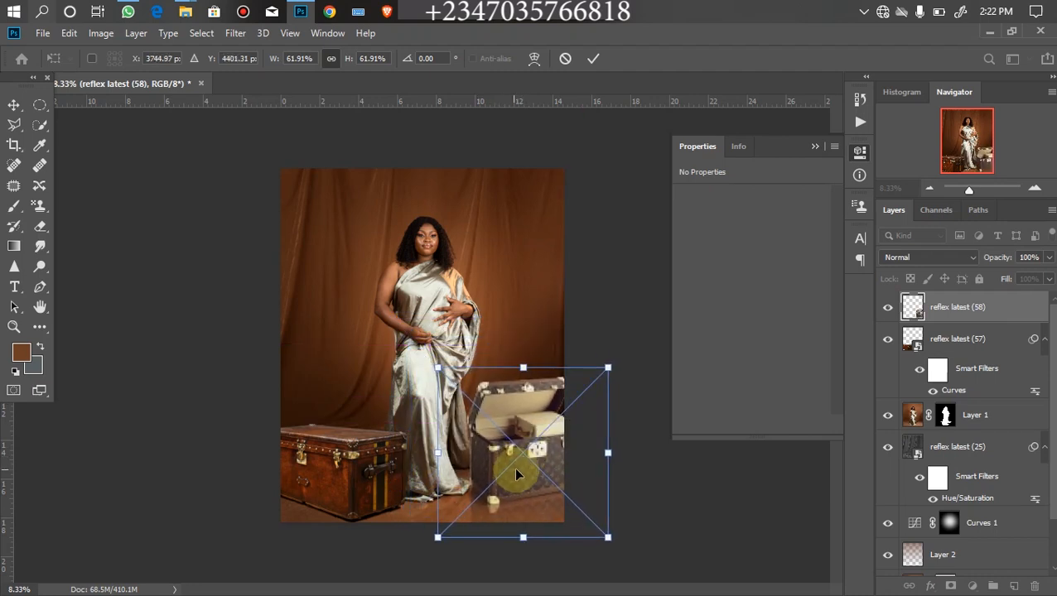
pyautogui.press('Return')
pyautogui.press('m')
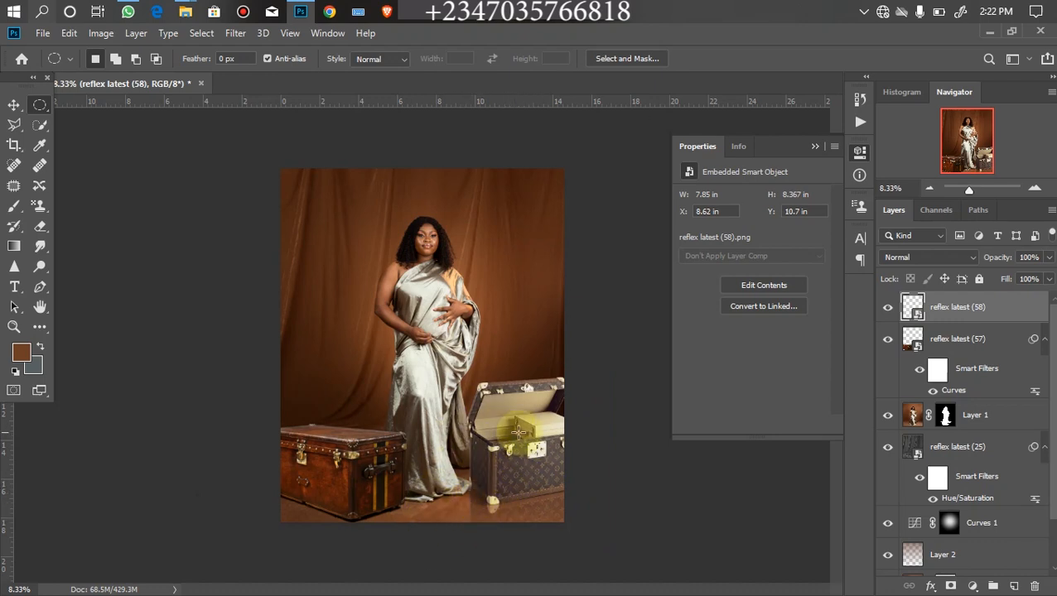
# Darken the open trunk with a Curves adjustment that maps input 149 to output 133
pyautogui.hotkey('ctrl', 'm')
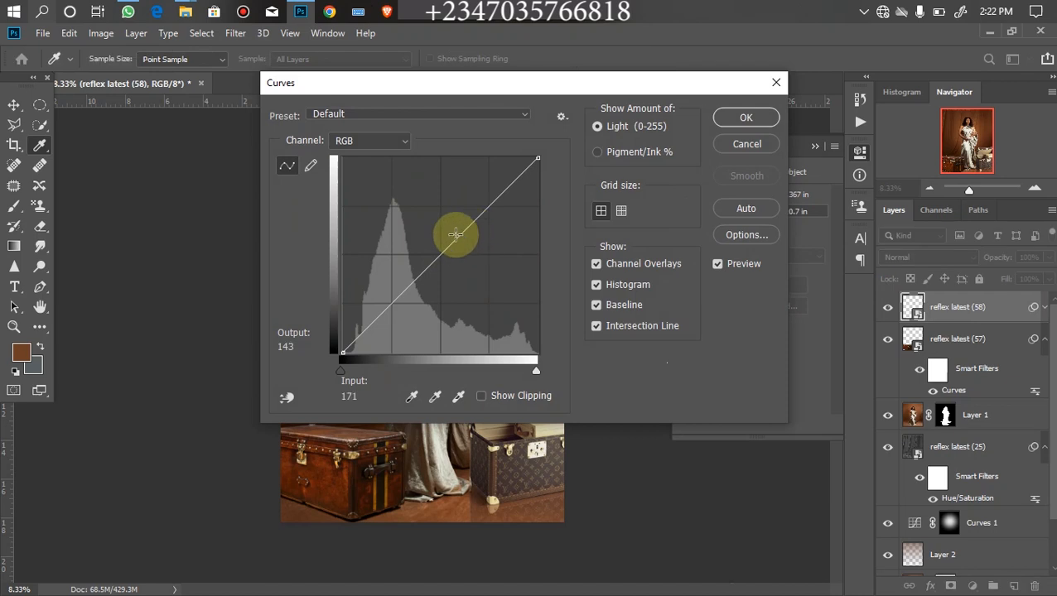
pyautogui.moveTo(454, 242); pyautogui.dragTo(453, 278)
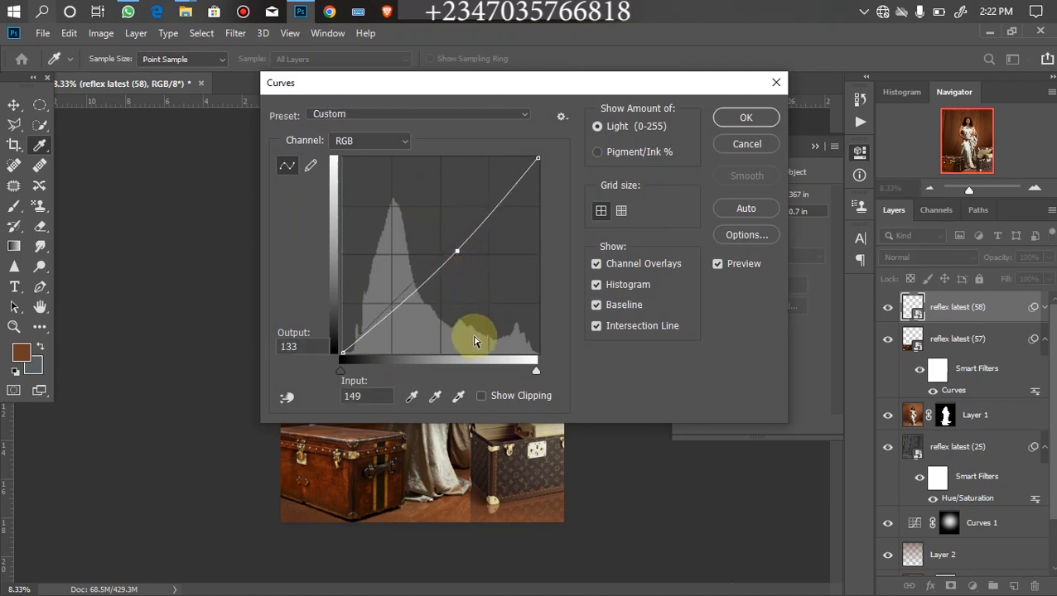
pyautogui.press('Return')
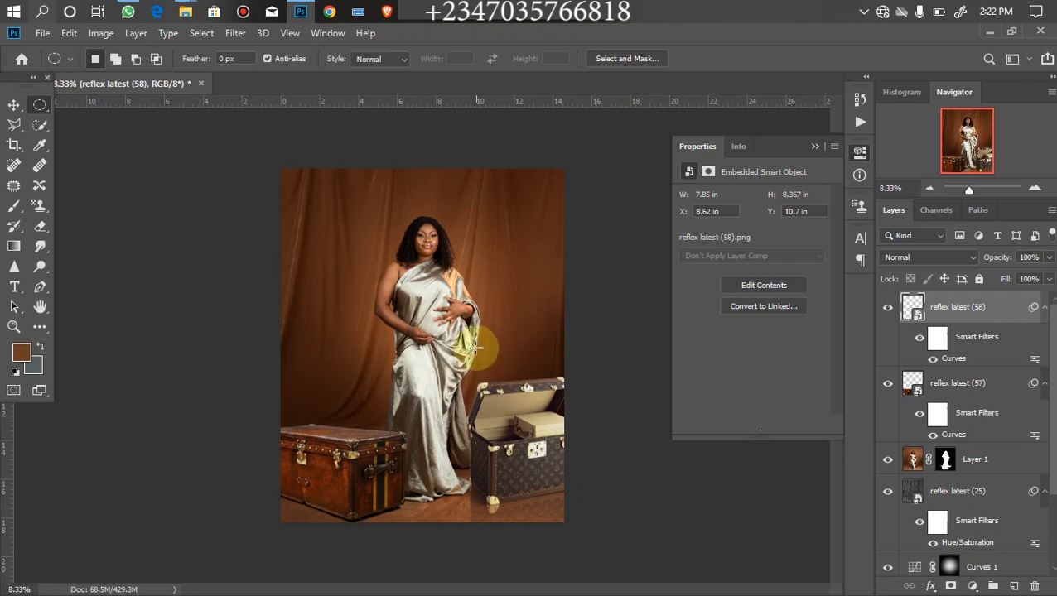
# Find the tree-branch floor lamp reflex latest 89 (1) in the over png latest folder in File Explorer and place it into the Photoshop portrait
pyautogui.click(184, 15)
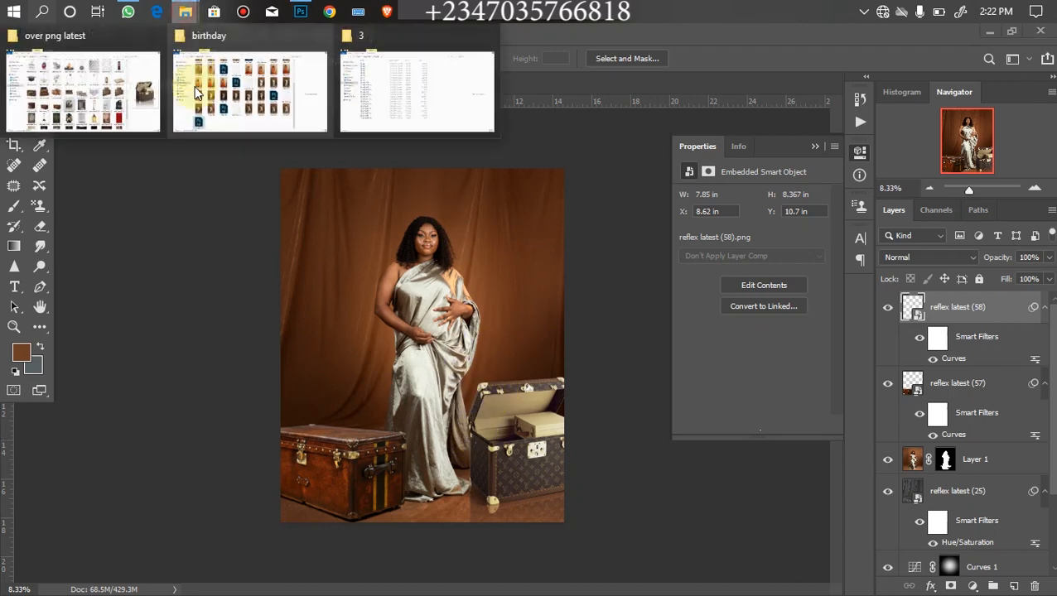
pyautogui.click(134, 98)
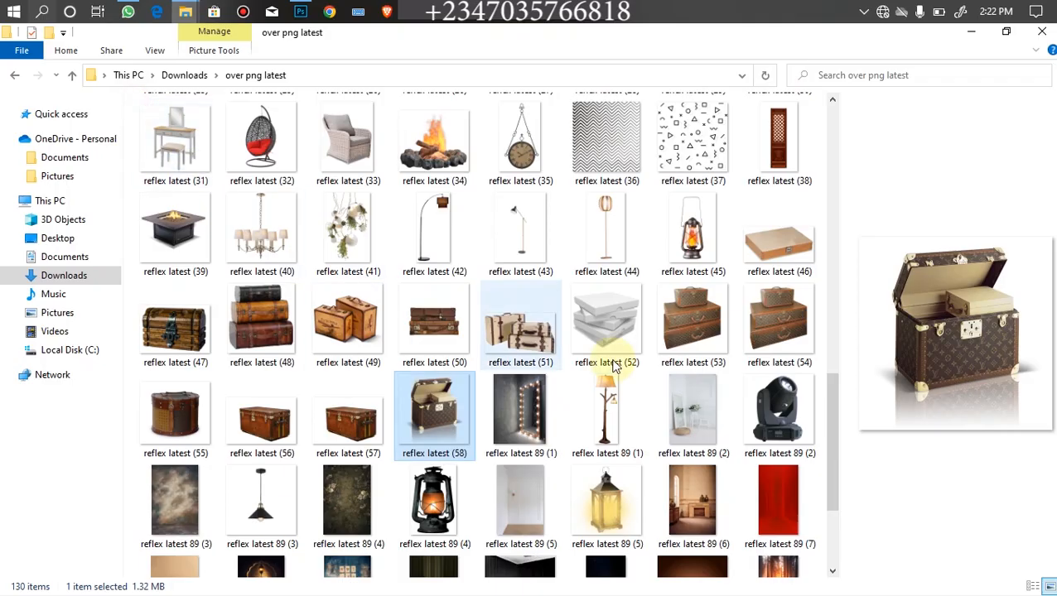
pyautogui.click(603, 429)
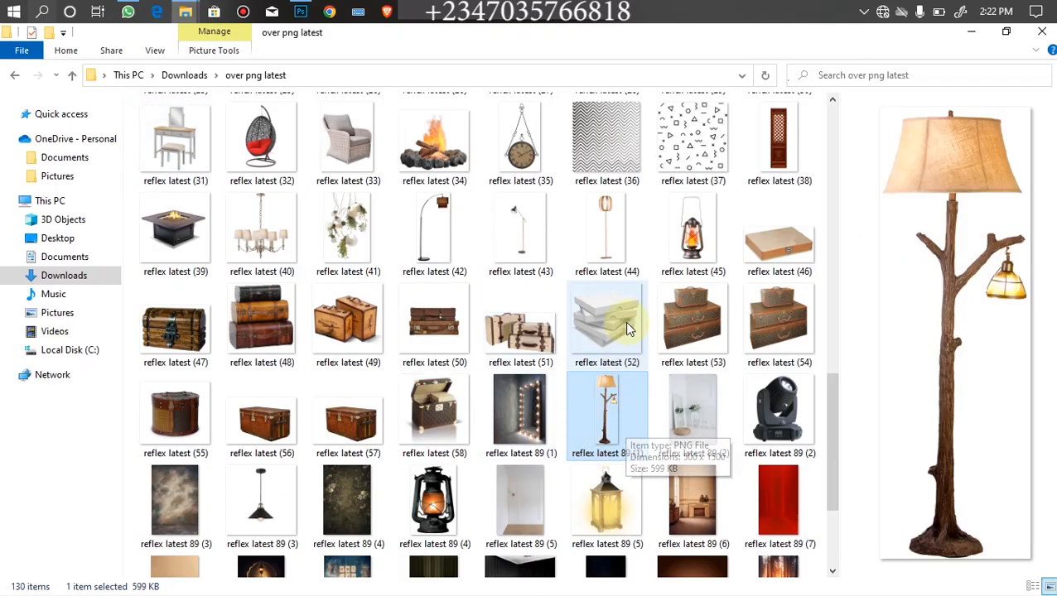
pyautogui.moveTo(602, 427); pyautogui.dragTo(358, 287)
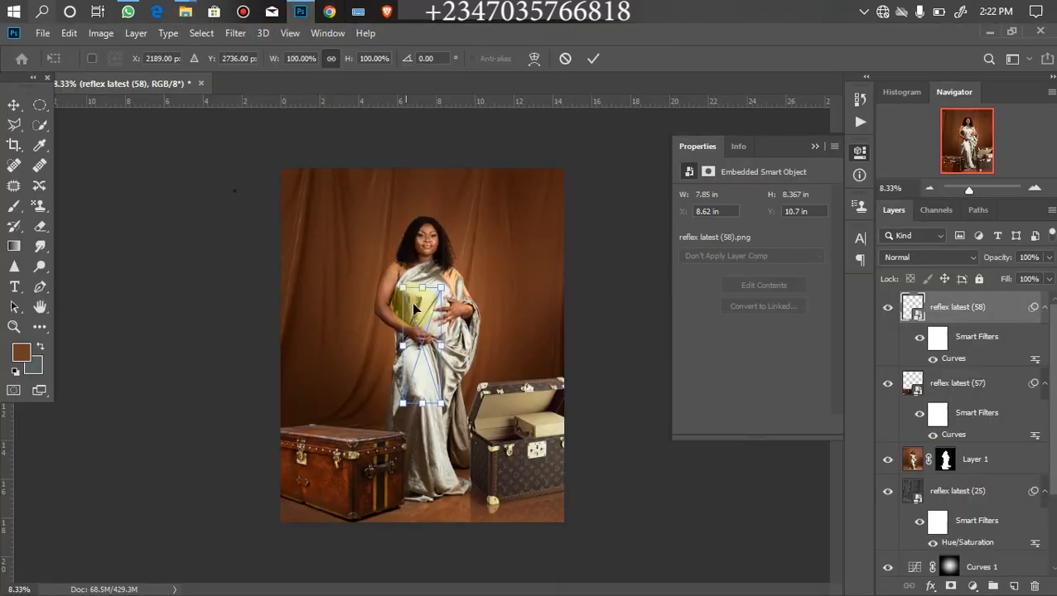
# Scale the floor lamp to about 231% and position it along the photo's left edge over the brown trunk
pyautogui.moveTo(422, 285); pyautogui.dragTo(427, 209)
pyautogui.moveTo(420, 347); pyautogui.dragTo(312, 428)
pyautogui.moveTo(343, 300); pyautogui.dragTo(361, 241)
pyautogui.moveTo(309, 352); pyautogui.dragTo(302, 499)
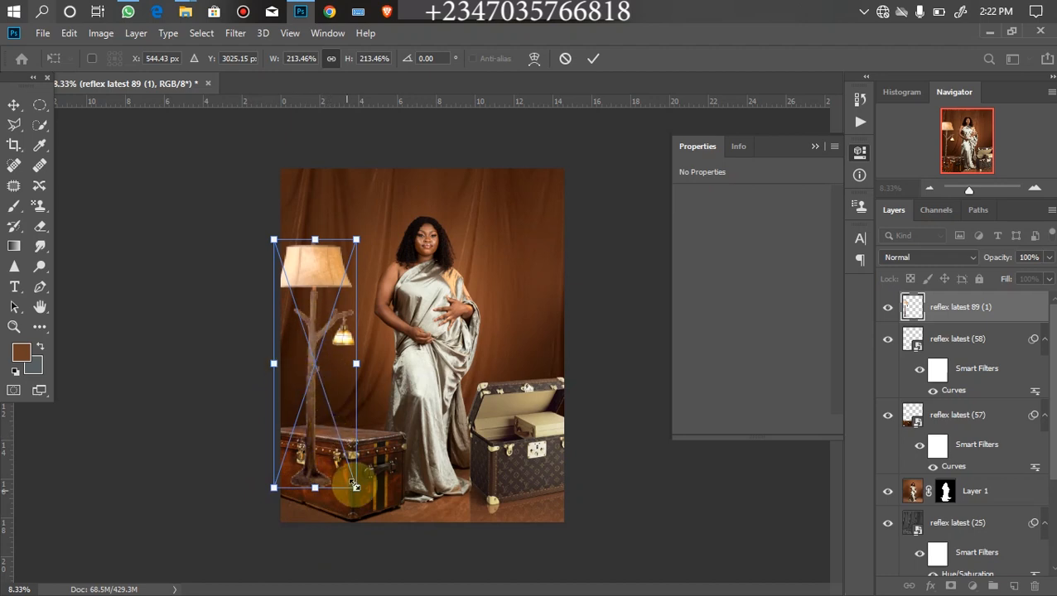
pyautogui.moveTo(314, 488); pyautogui.dragTo(301, 510)
pyautogui.press('m')
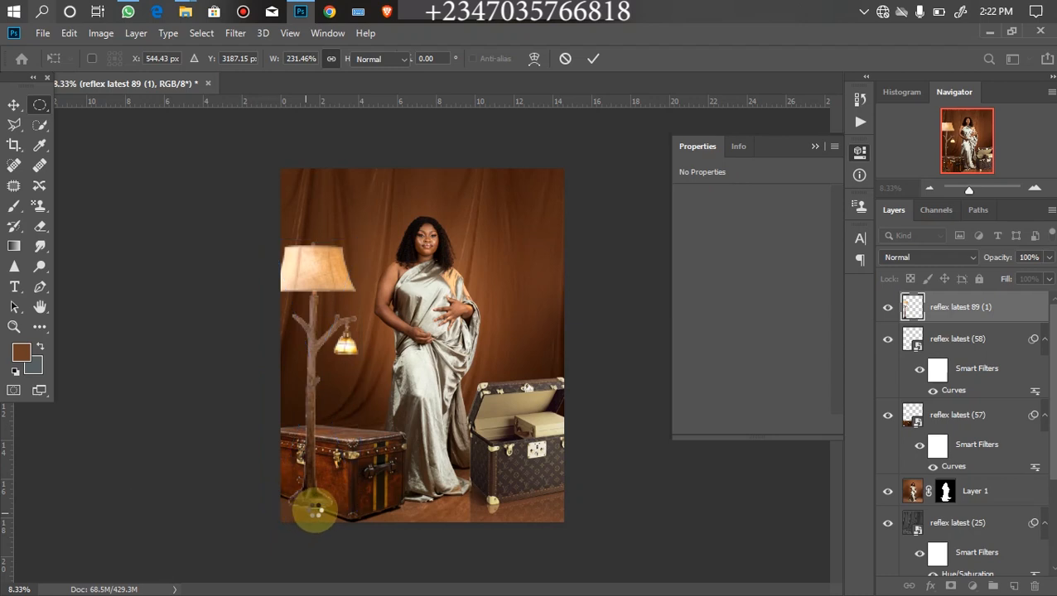
# Move the lamp layer directly above Layer 1, behind the brown trunk, and nudge the lamp up to Y 3.41 in
pyautogui.moveTo(948, 314); pyautogui.dragTo(910, 488)
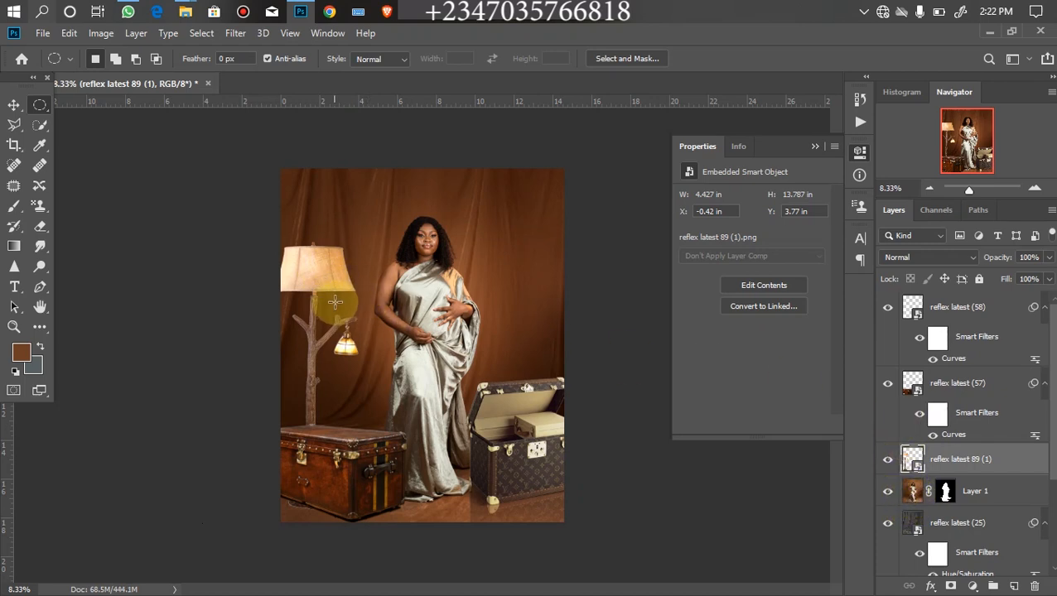
pyautogui.press('v')
pyautogui.hotkey('shift', 'Up')
pyautogui.hotkey('shift', 'Up')
pyautogui.hotkey('shift', 'Up')
pyautogui.hotkey('shift', 'Up')
pyautogui.hotkey('shift', 'Up')
pyautogui.hotkey('shift', 'Up')
pyautogui.hotkey('shift', 'Up')
pyautogui.hotkey('shift', 'Up')
pyautogui.hotkey('shift', 'Up')
pyautogui.hotkey('shift', 'Up')
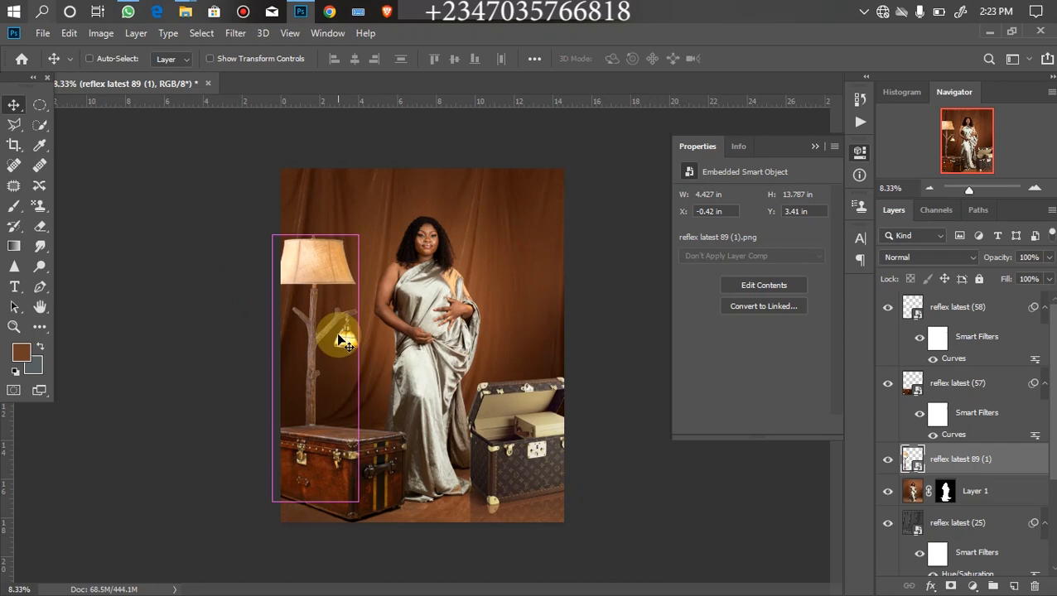
# Darken the floor lamp by pulling down the midtones with a Curves adjustment
pyautogui.hotkey('ctrl', 'm')
pyautogui.moveTo(451, 241); pyautogui.dragTo(448, 302)
pyautogui.press('Return')
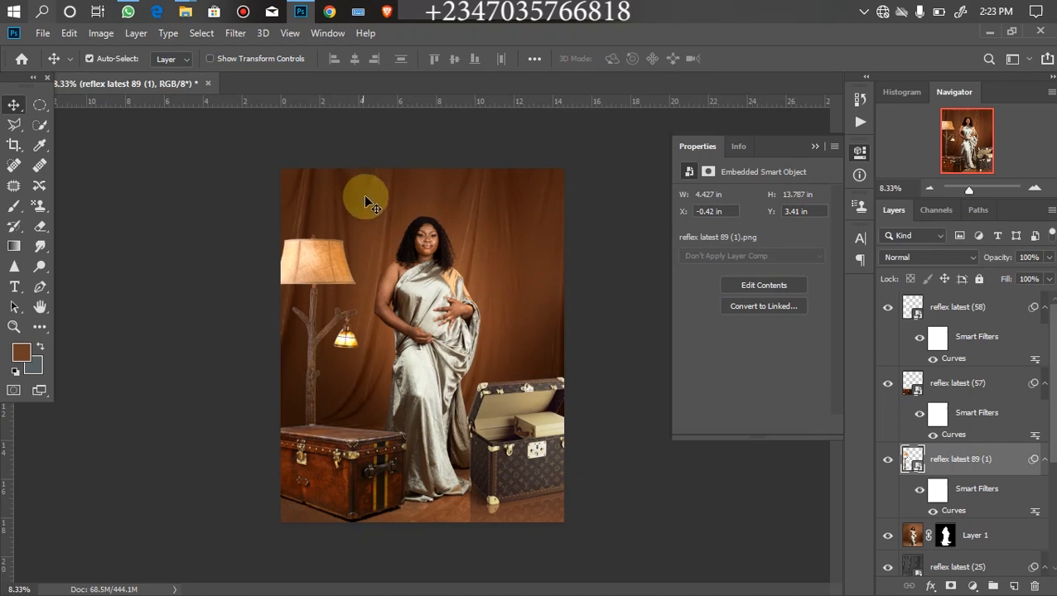
# With the reflex latest (58) layer active, select a circle around the woman spanning the canvas width, and invert the selection
pyautogui.click(959, 309)
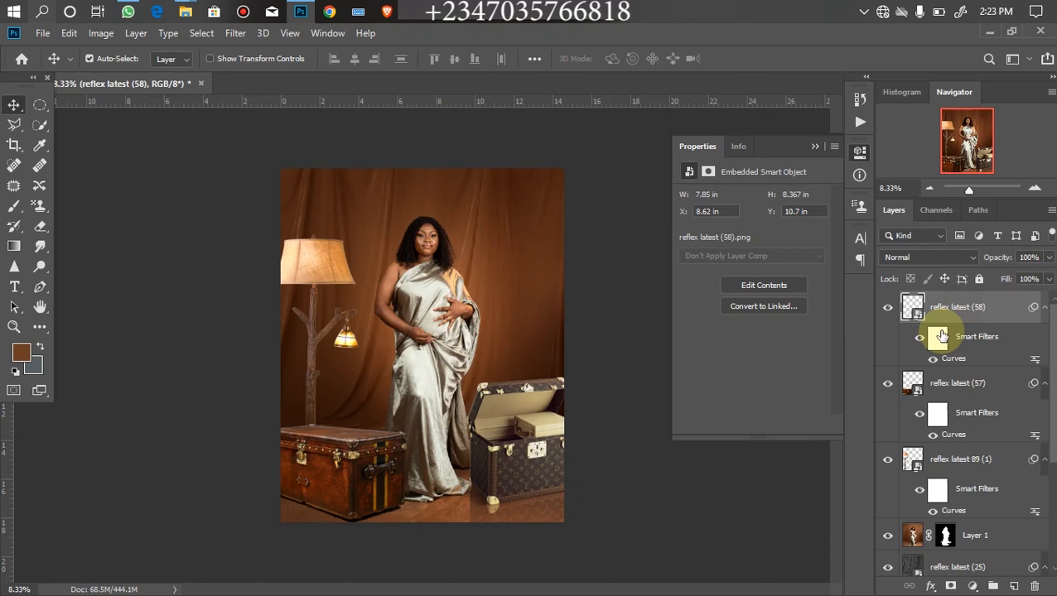
pyautogui.rightClick(39, 106)
pyautogui.click(89, 121)
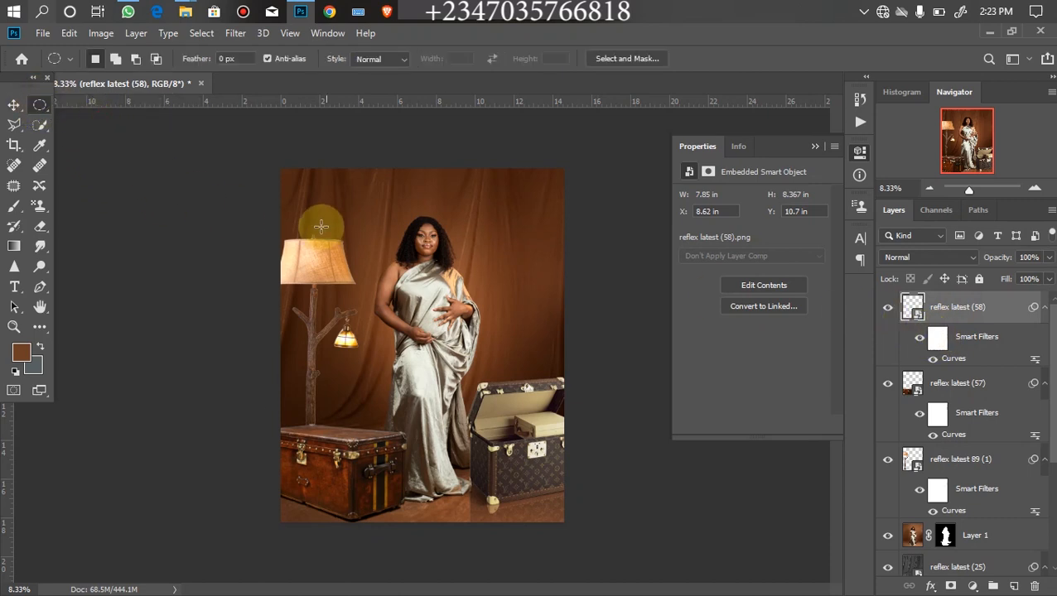
pyautogui.moveTo(320, 192); pyautogui.dragTo(414, 325)
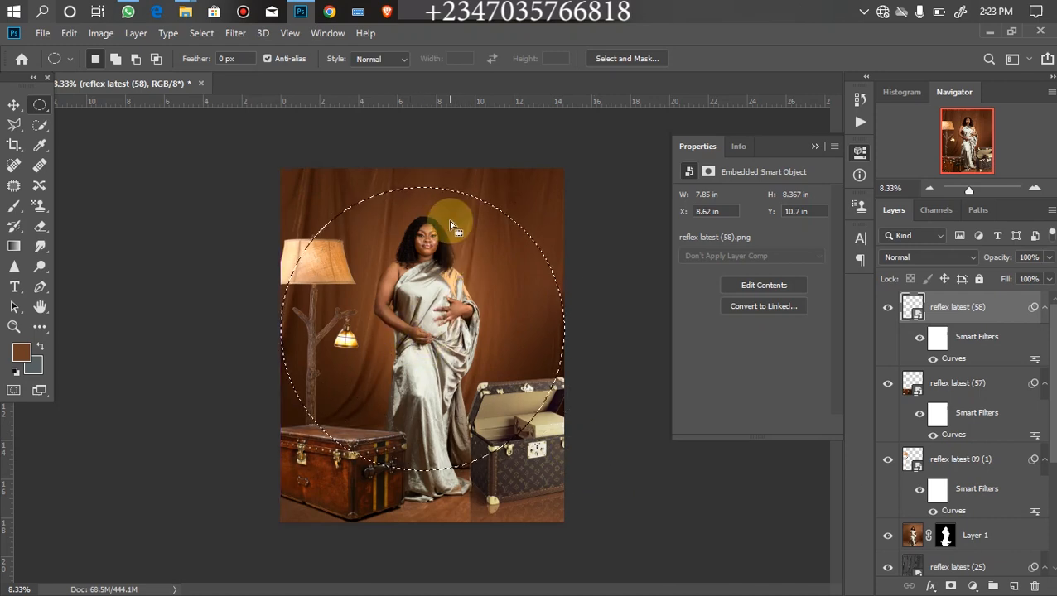
pyautogui.hotkey('ctrl', 'shift', 'i')
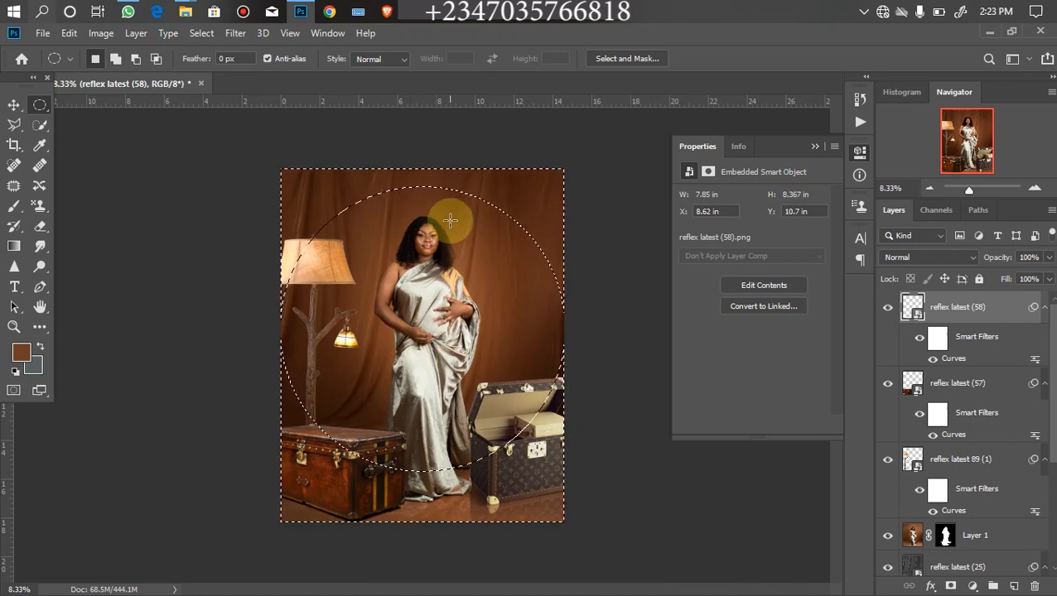
# Add a Solid Color fill layer in black (000000) over the area outside the circle
pyautogui.click(969, 586)
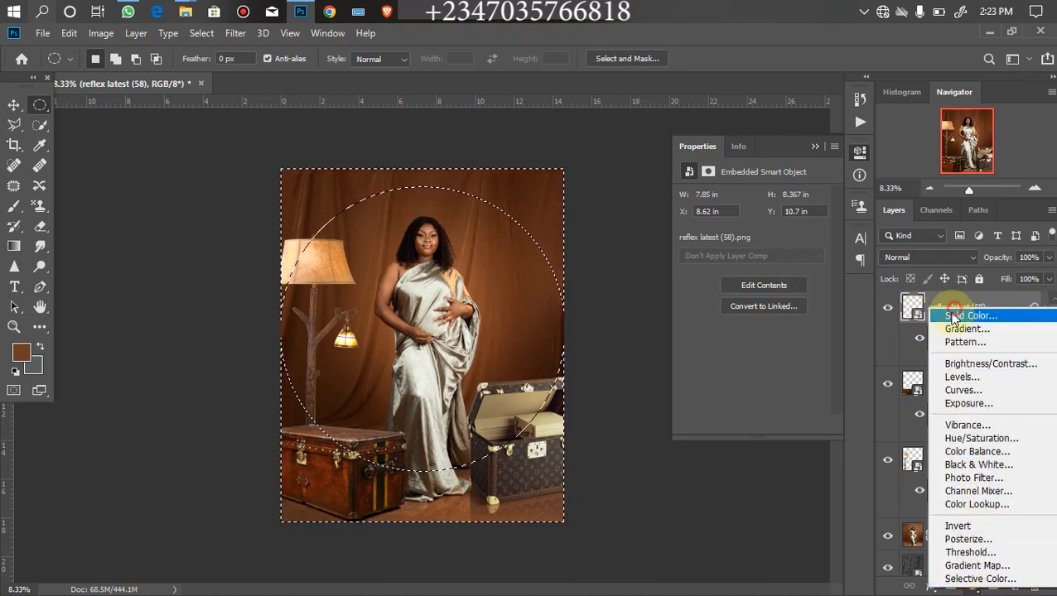
pyautogui.click(943, 309)
pyautogui.moveTo(707, 417); pyautogui.dragTo(618, 524)
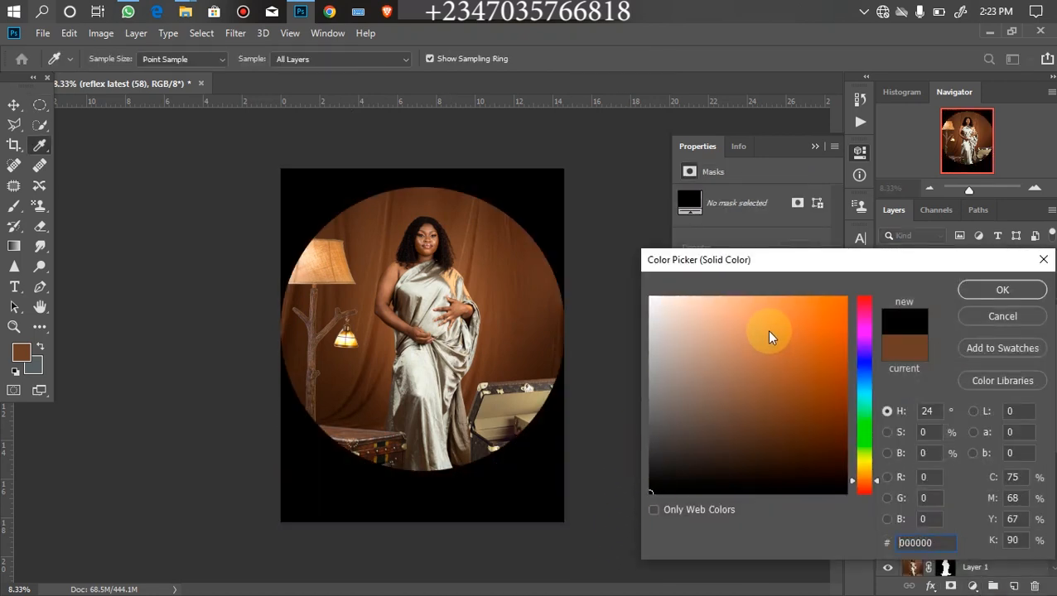
pyautogui.press('Return')
# Soften the black fill into a vignette by feathering its mask 697 px and setting the layer opacity to 21%
pyautogui.click(949, 309)
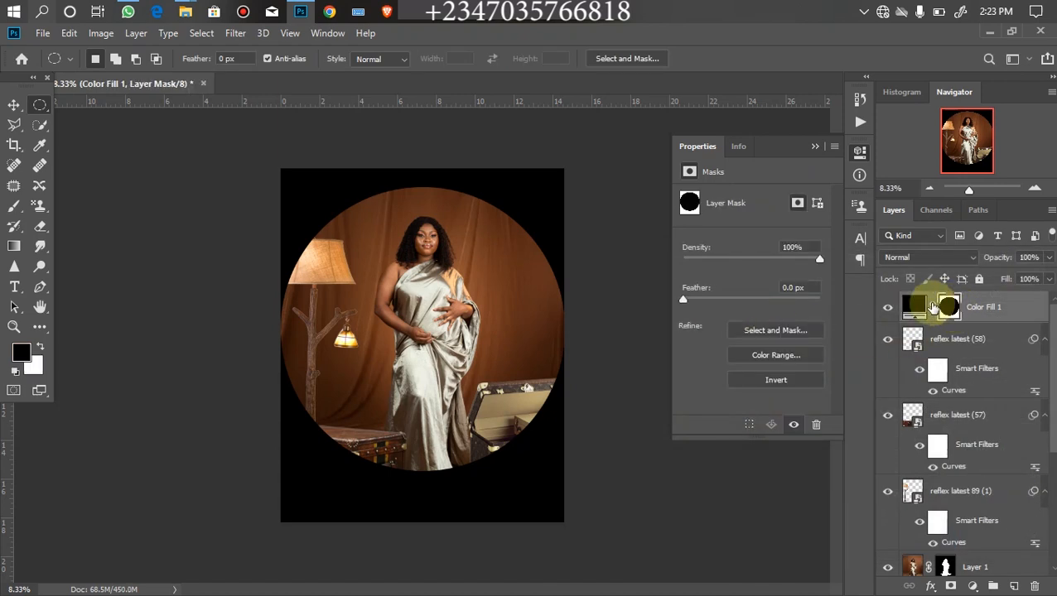
pyautogui.moveTo(750, 298); pyautogui.dragTo(811, 306)
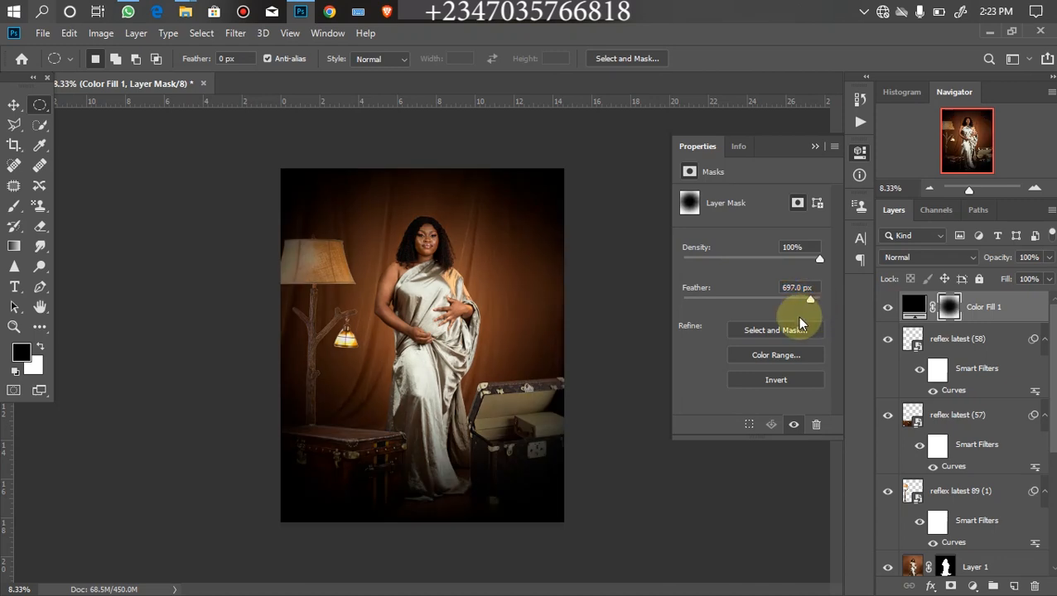
pyautogui.click(1049, 257)
pyautogui.click(992, 277)
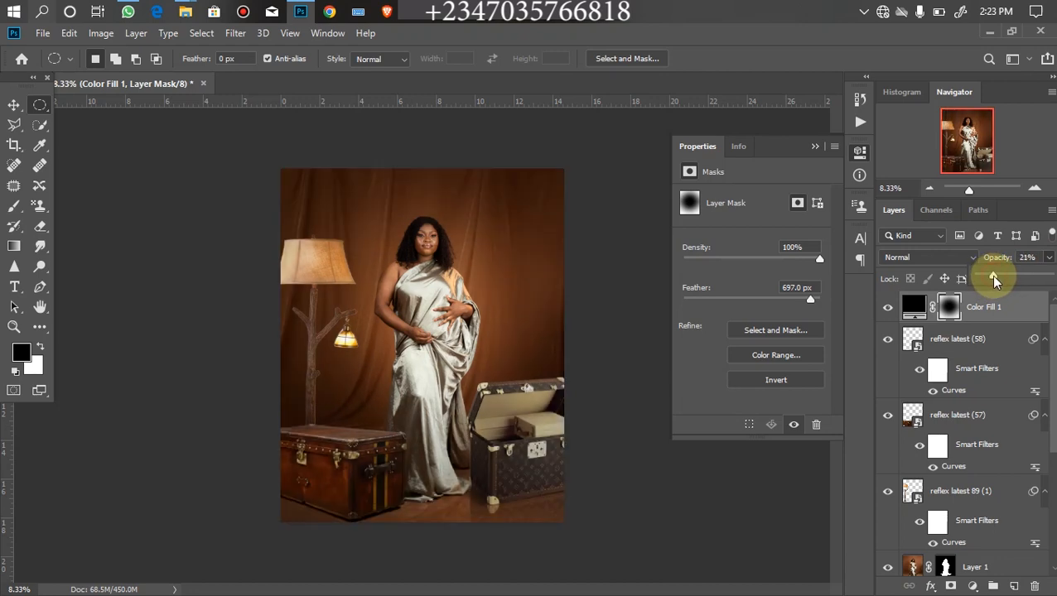
pyautogui.press('Return')
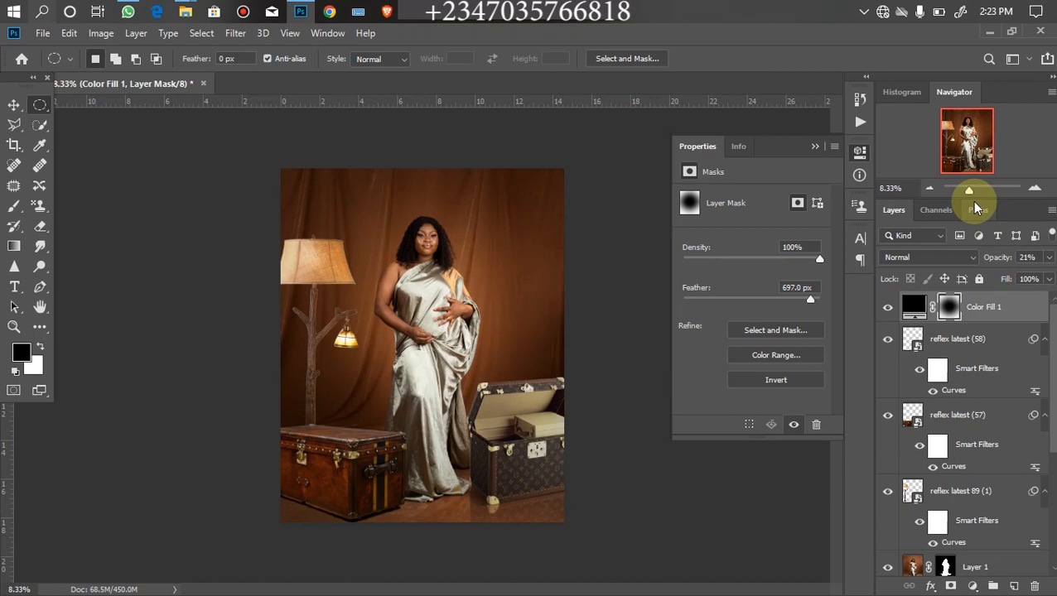
# Add a Gradient Map adjustment layer above the vignette using a dark reddish-brown gradient preset
pyautogui.click(972, 587)
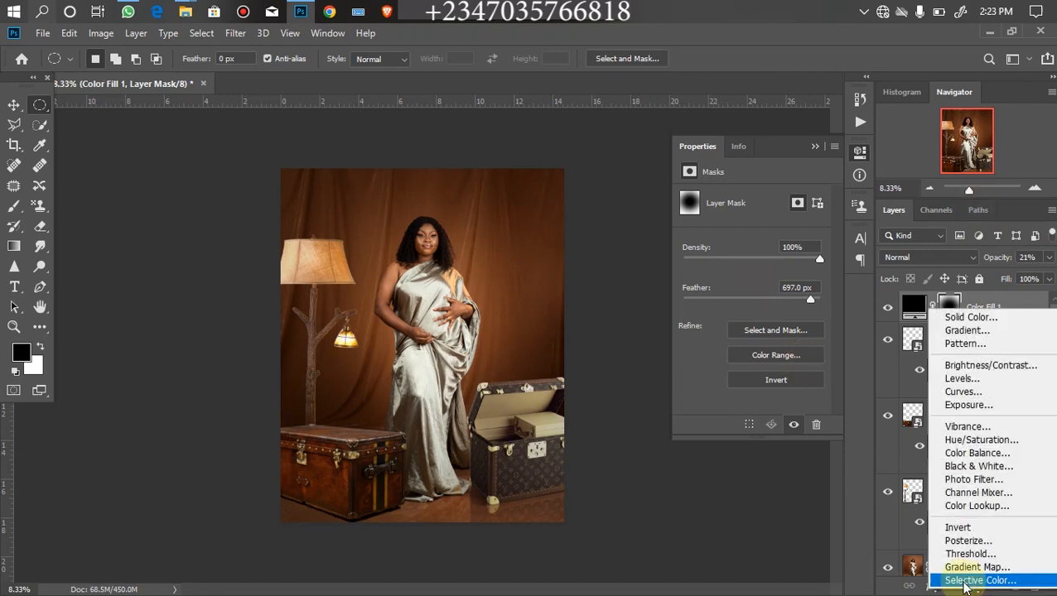
pyautogui.click(968, 568)
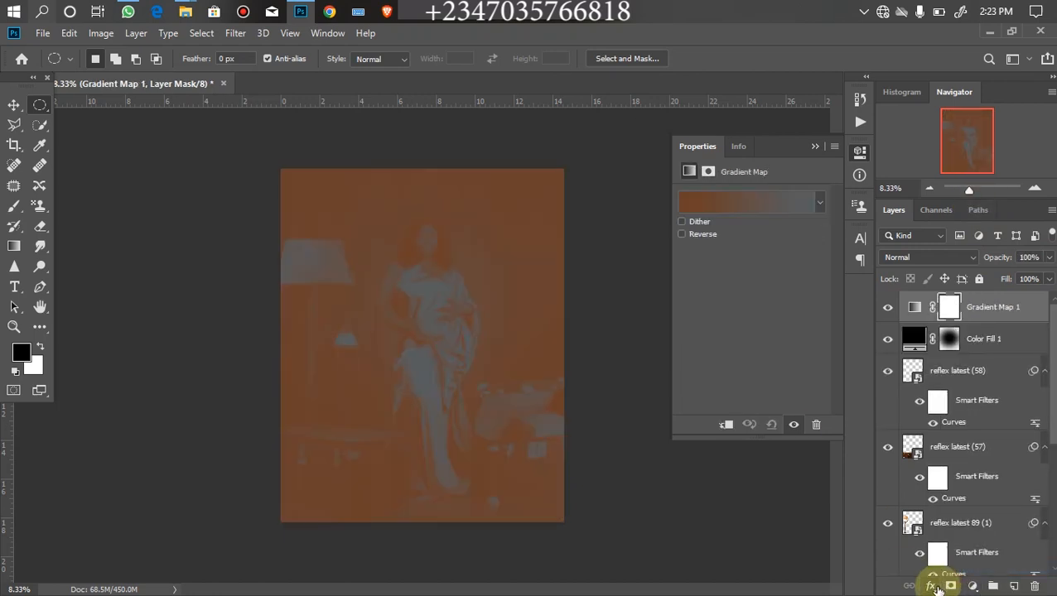
pyautogui.click(820, 203)
pyautogui.moveTo(836, 255); pyautogui.dragTo(837, 276)
pyautogui.click(735, 257)
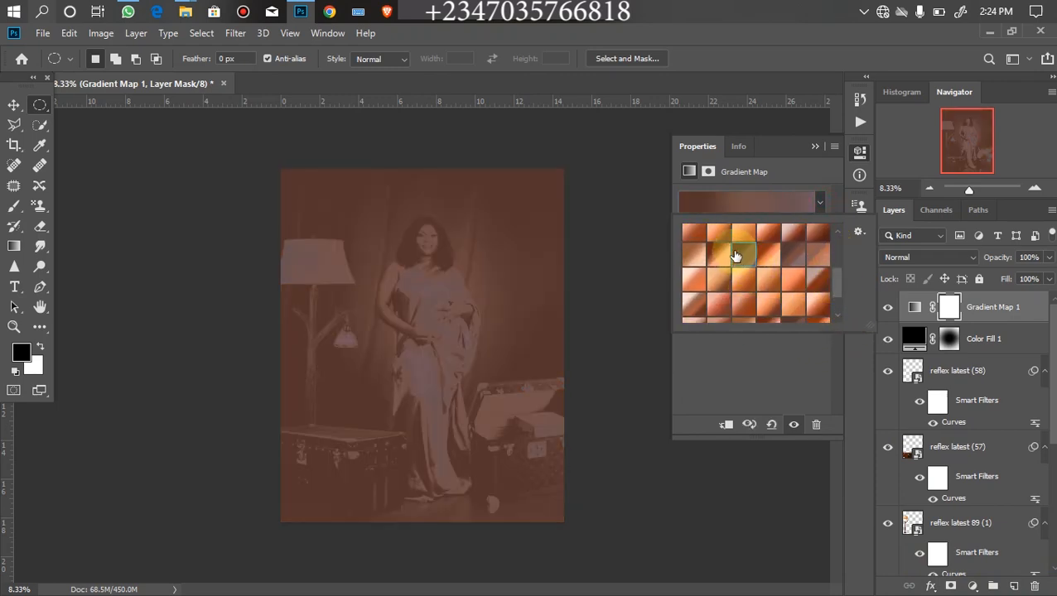
pyautogui.doubleClick(751, 263)
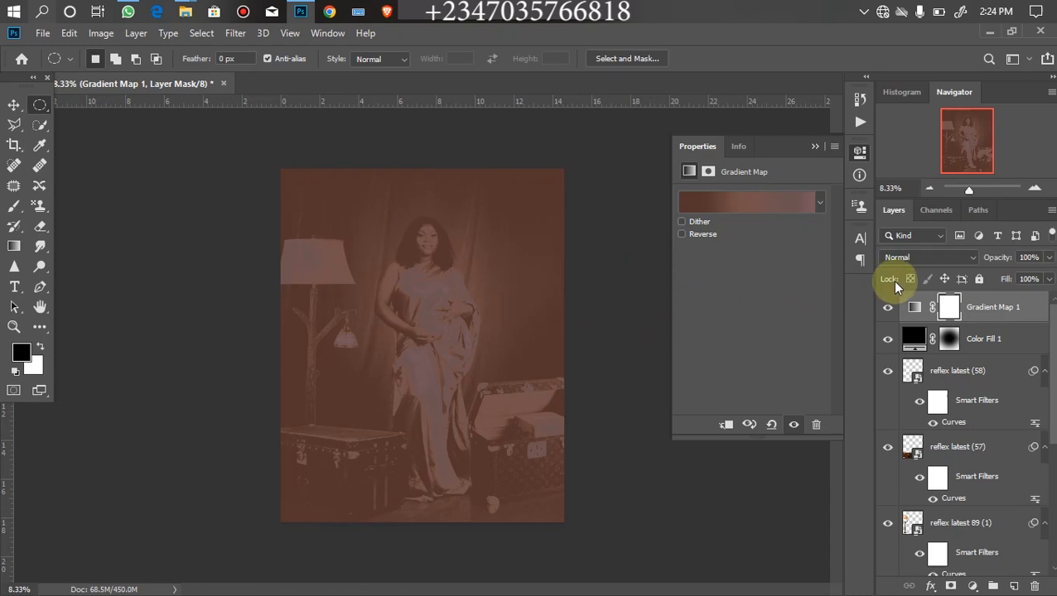
# Blend the gradient map in Soft Light at 65% opacity, comparing the photo with and without it
pyautogui.click(928, 258)
pyautogui.click(908, 434)
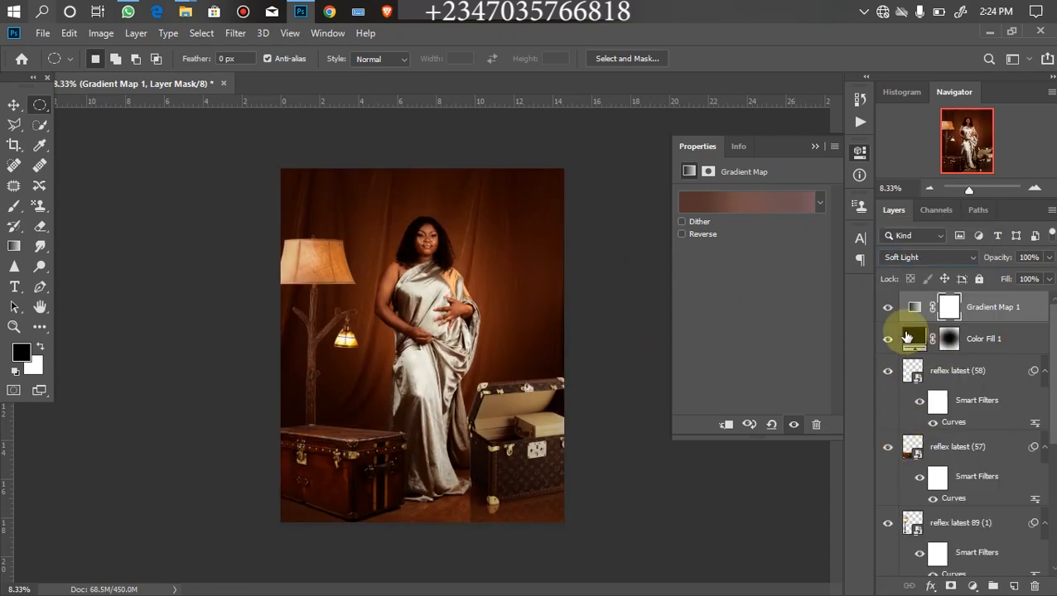
pyautogui.click(888, 309)
pyautogui.click(887, 309)
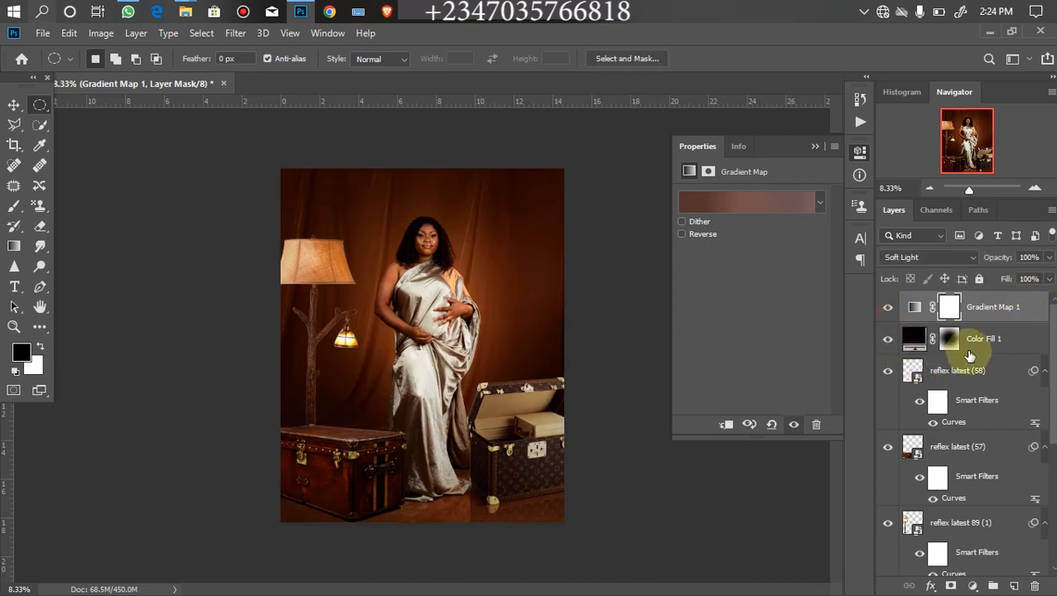
pyautogui.moveTo(1047, 257); pyautogui.dragTo(1018, 313)
# Group all layers above the Background and toggle the group's visibility to compare the portrait before and after
pyautogui.moveTo(1054, 358); pyautogui.dragTo(1045, 331)
pyautogui.click(1017, 528)
pyautogui.click(991, 308)
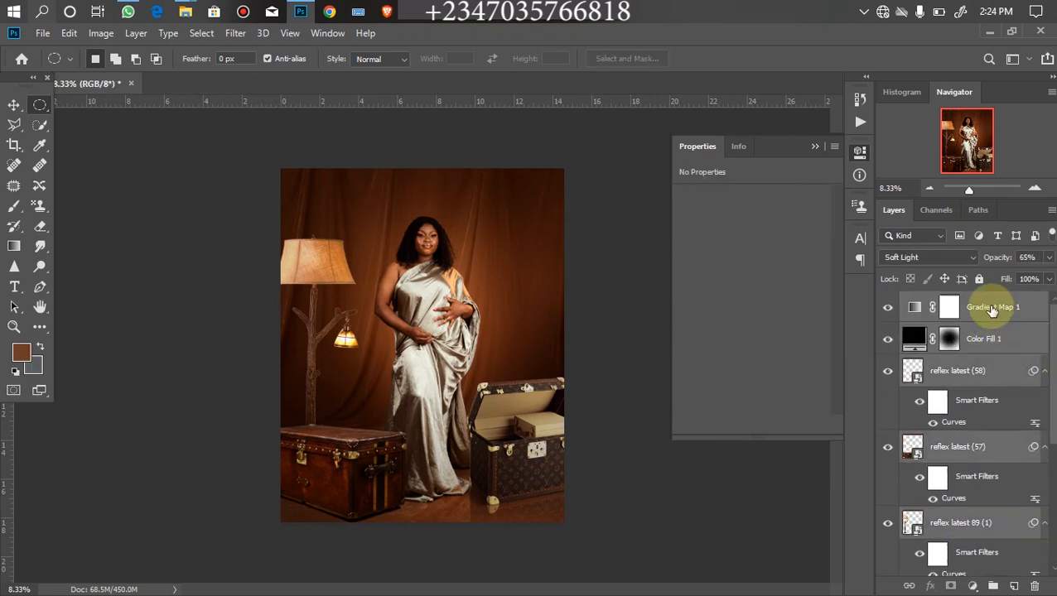
pyautogui.hotkey('ctrl', 'g')
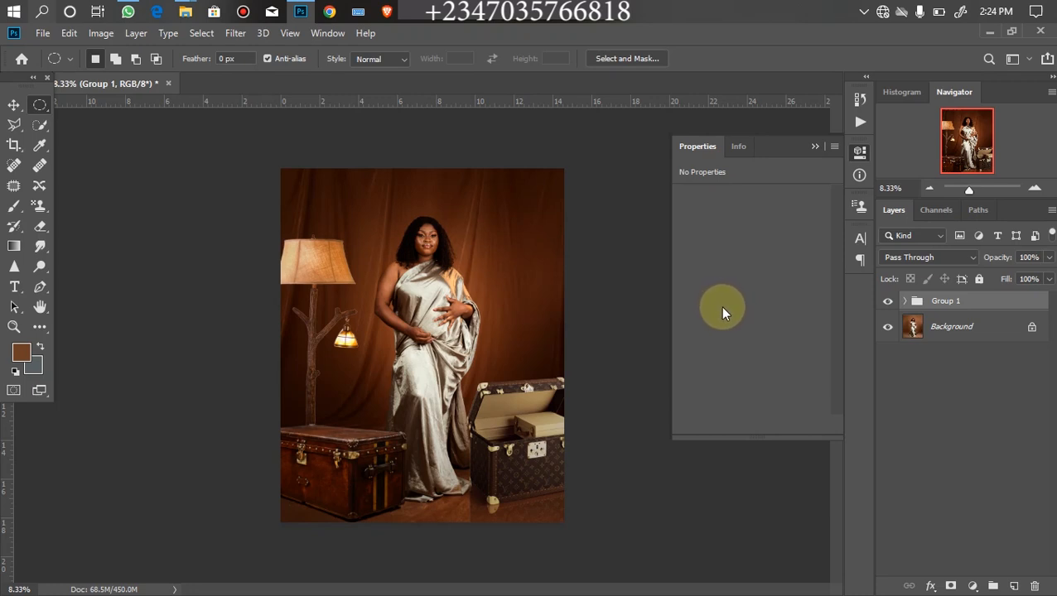
pyautogui.click(885, 301)
pyautogui.click(884, 301)
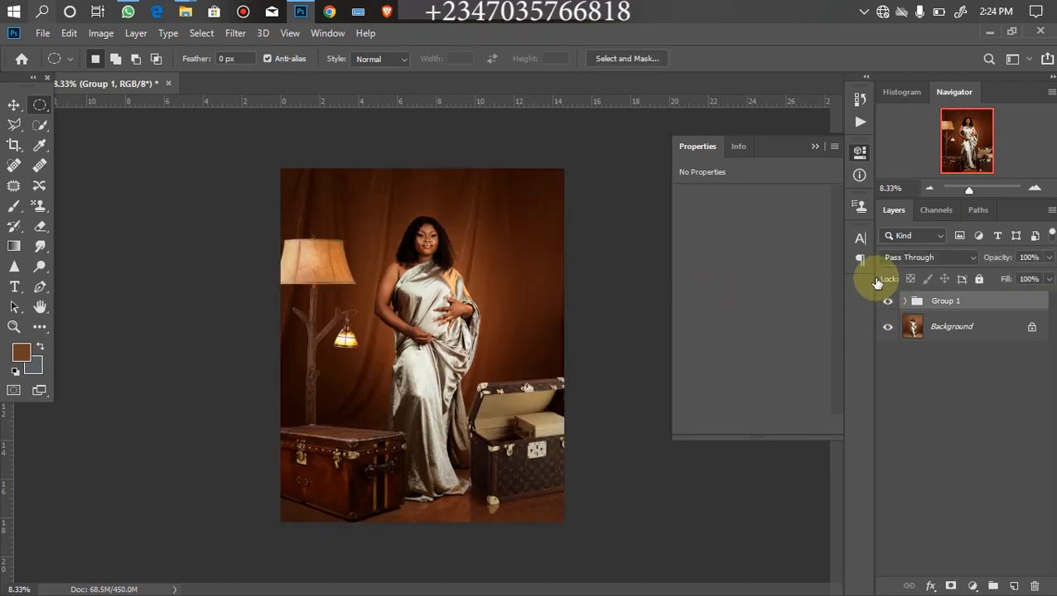